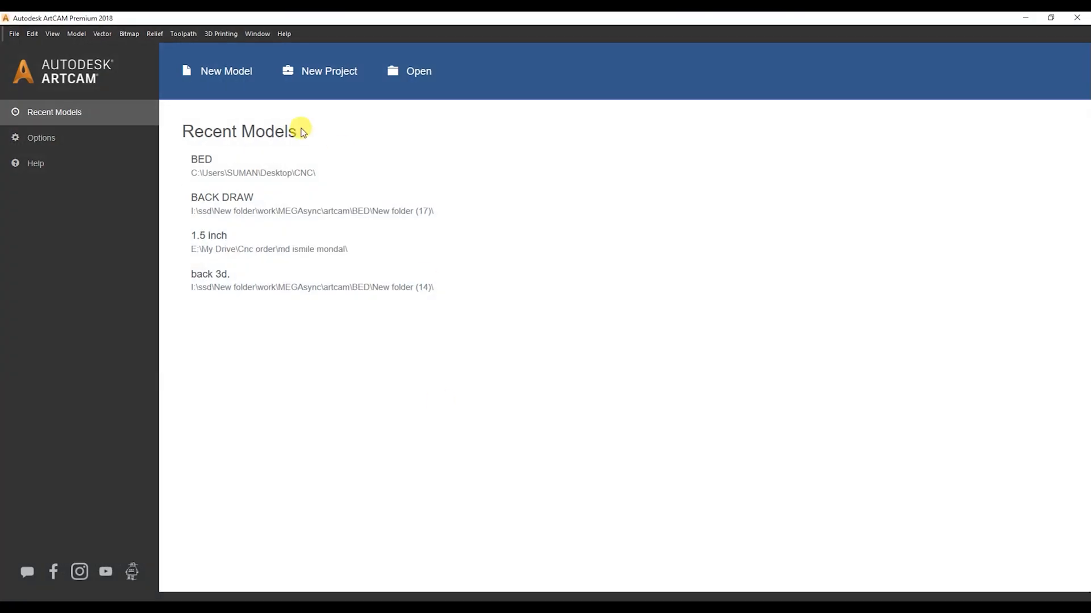
Create a new 914.4 × 1905 mm model and add a centred 914.4 × 1905 mm border rectangle
left_click(442, 367)
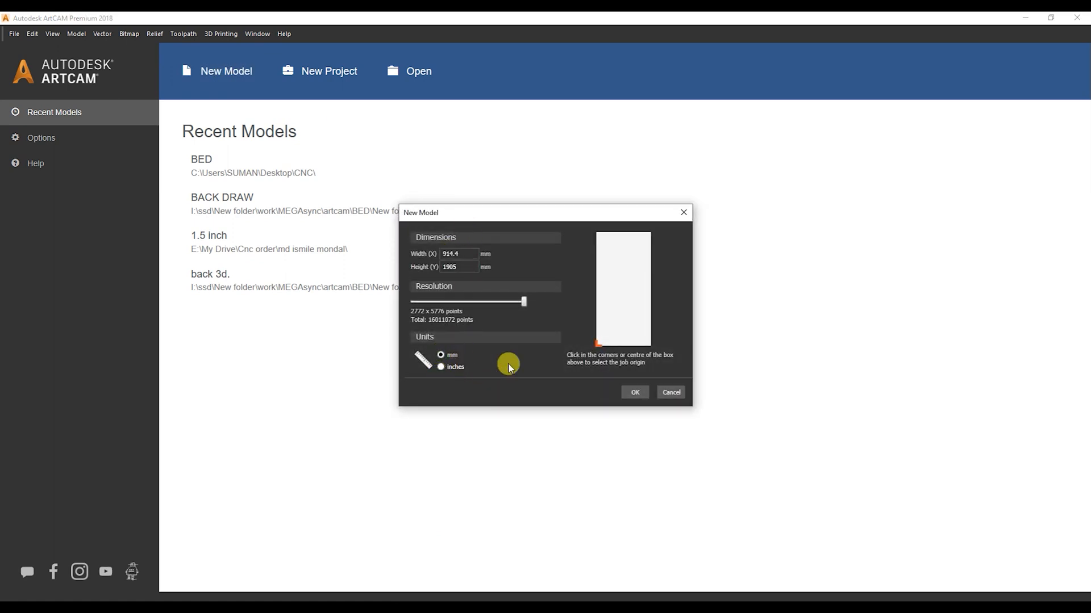
left_click(632, 393)
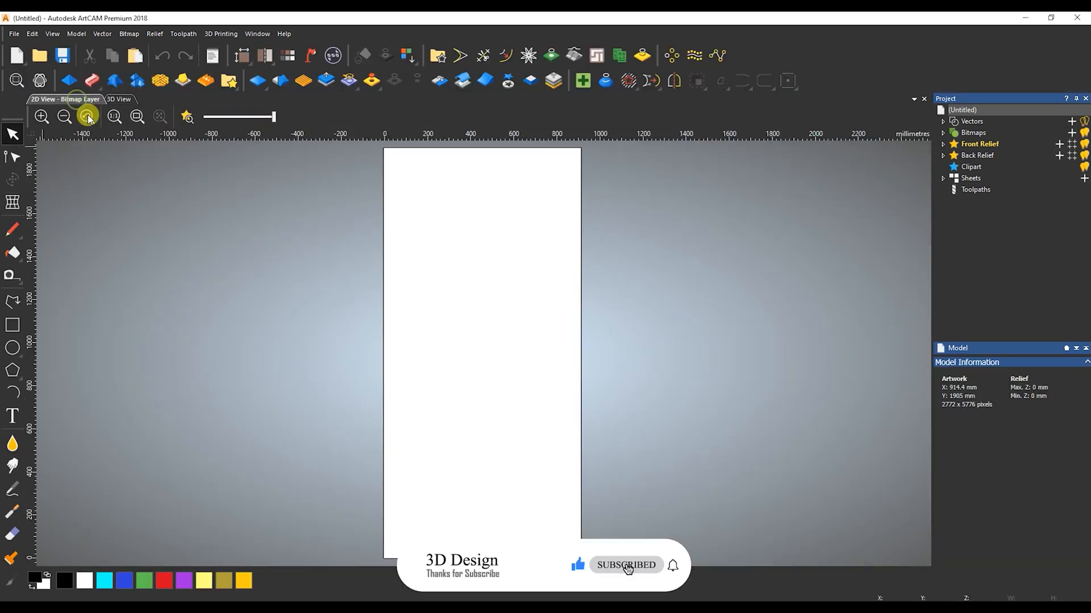
left_click(13, 327)
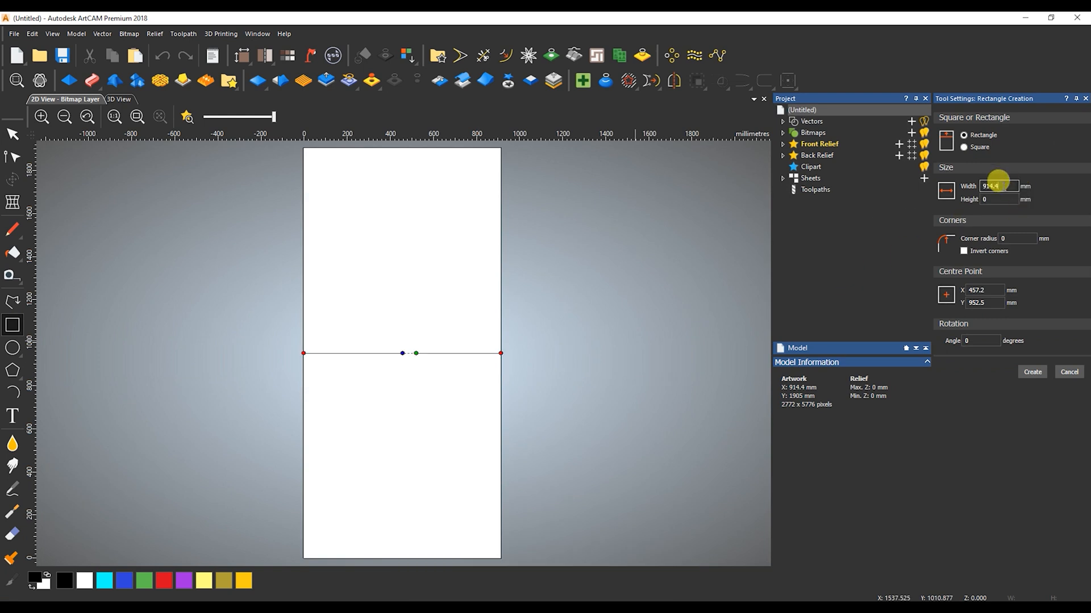
type("905")
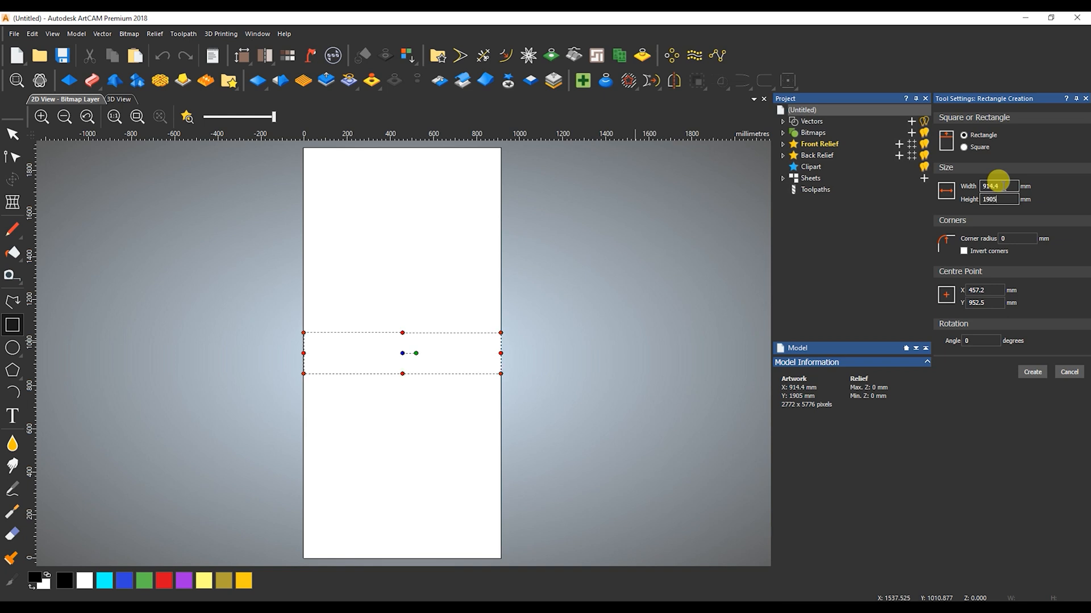
left_click(1033, 373)
left_click(1067, 371)
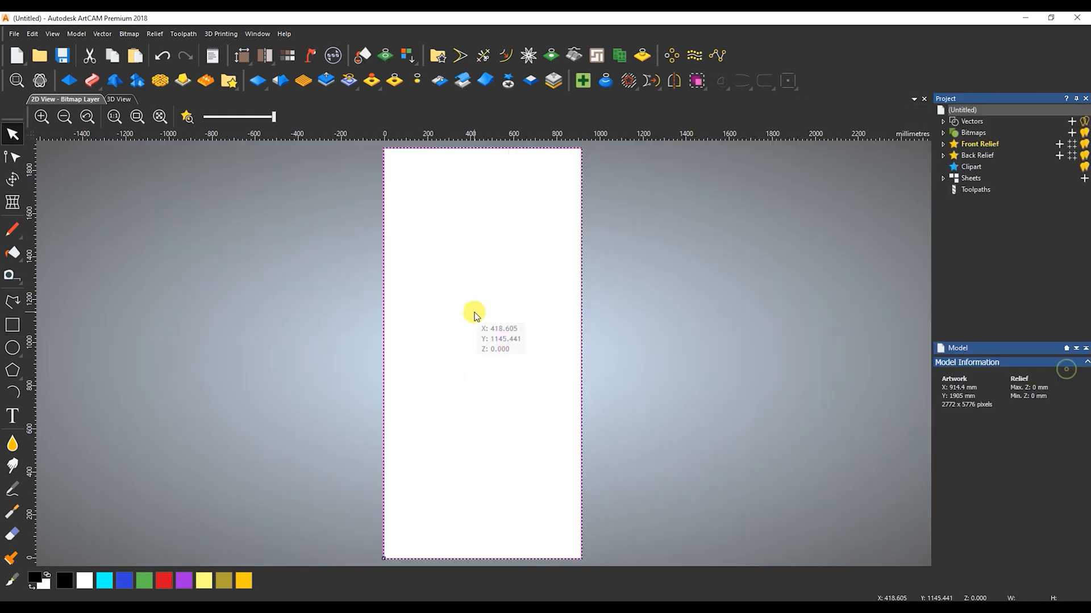
Offset the border rectangle 100 mm inwards with sharp corners
key("F10")
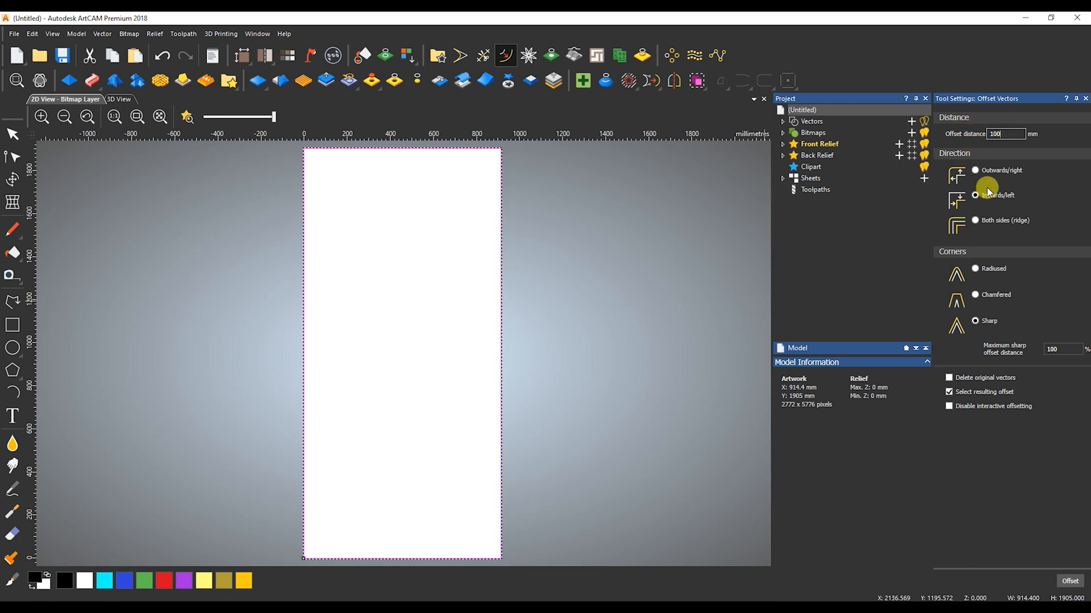
left_click(1071, 583)
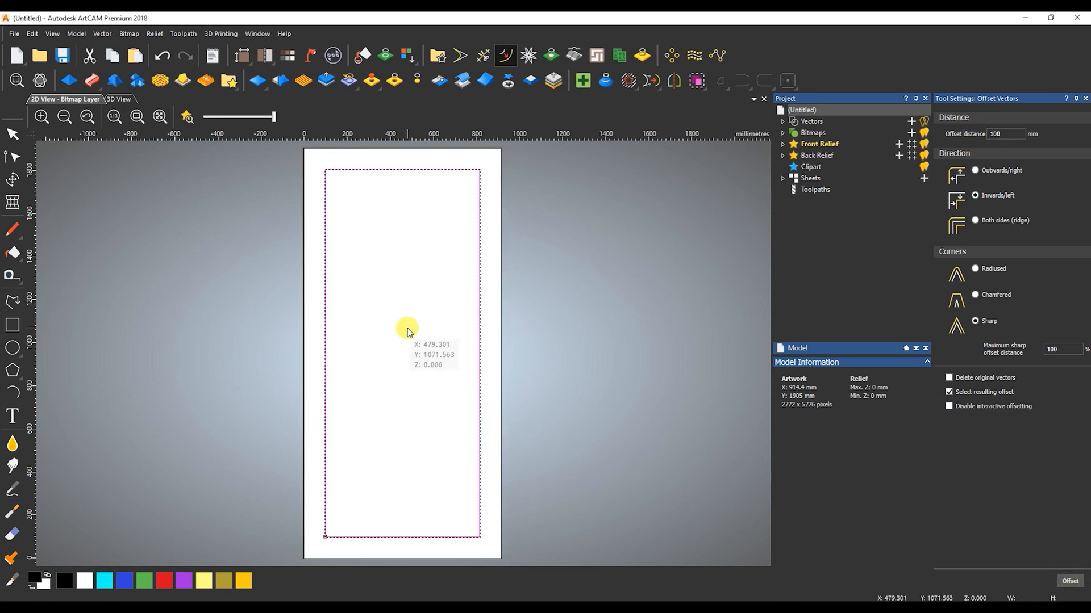
left_click(387, 391)
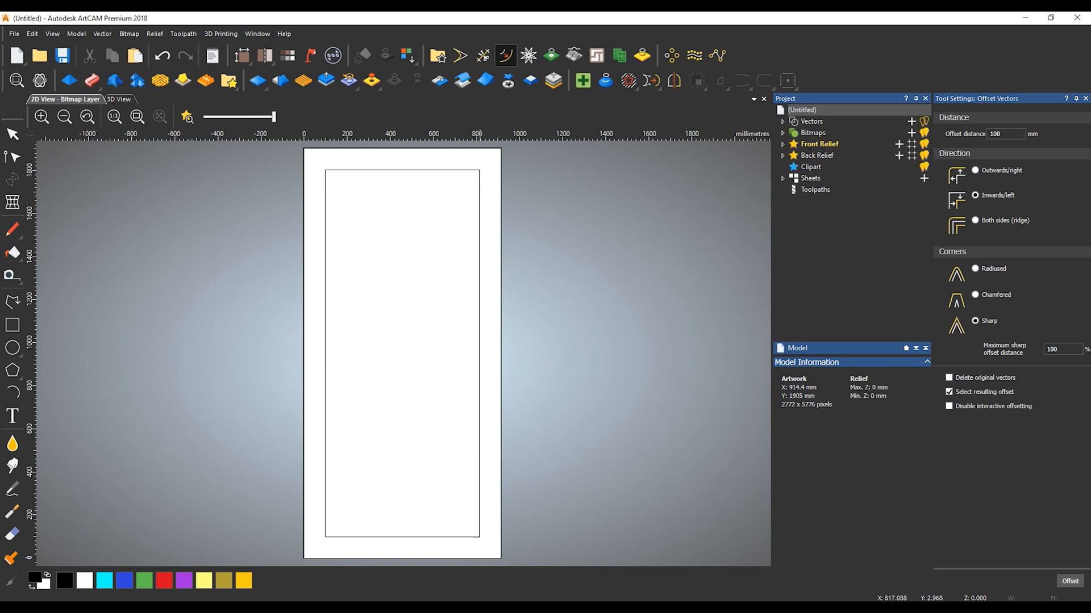
Draw a horizontal line about 1090 mm long across the middle of the panel, extending past both sides
key("alt+Tab")
key("alt+Tab")
left_click(21, 306)
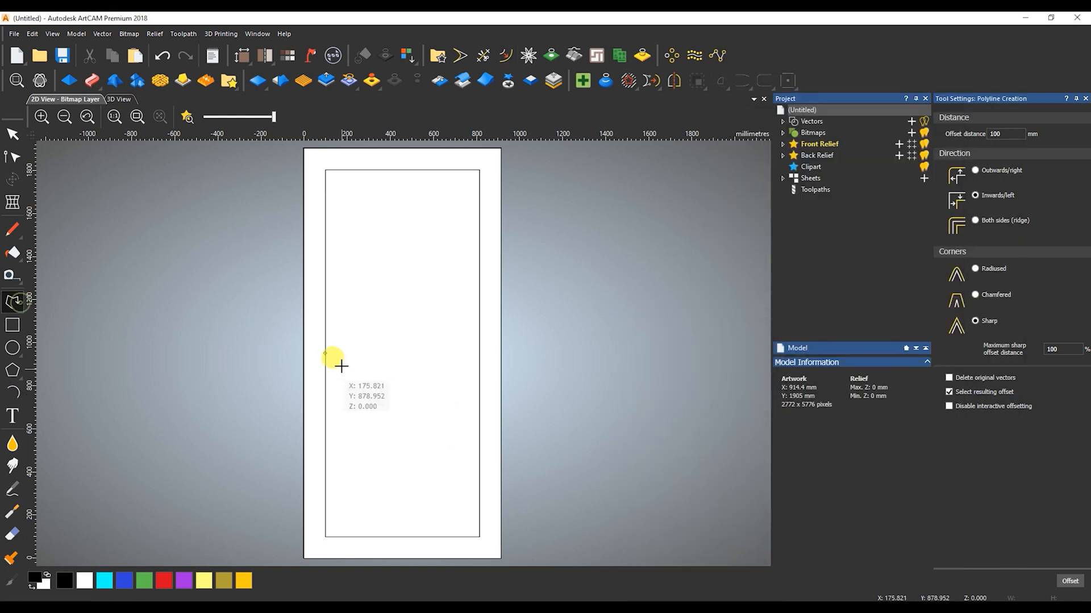
left_click(521, 351)
Draw a vertical line about 1839 mm long down the middle of the panel
left_click(13, 302)
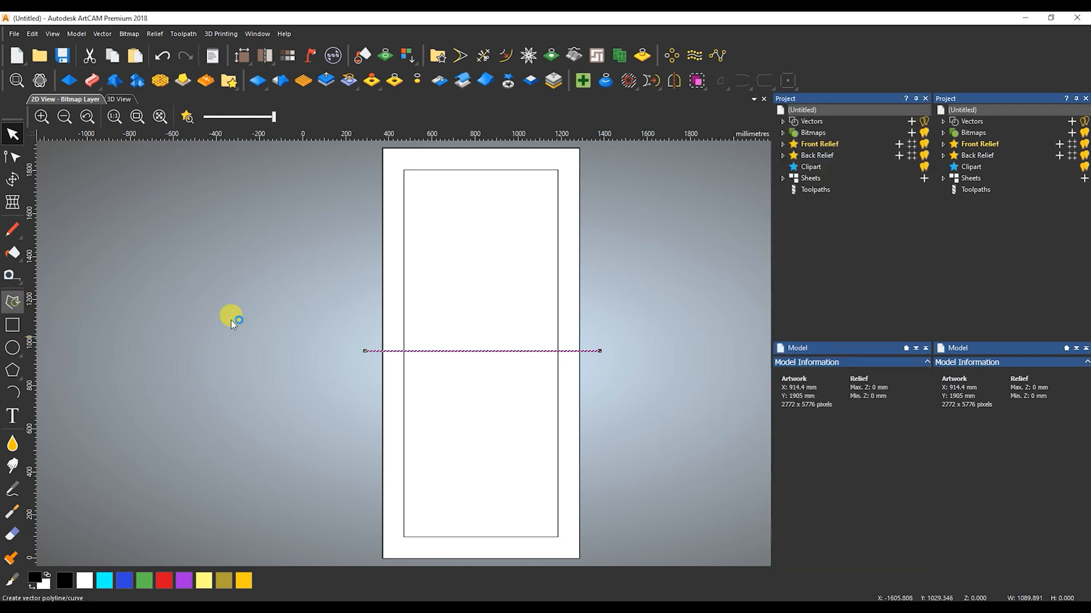
left_click(410, 153)
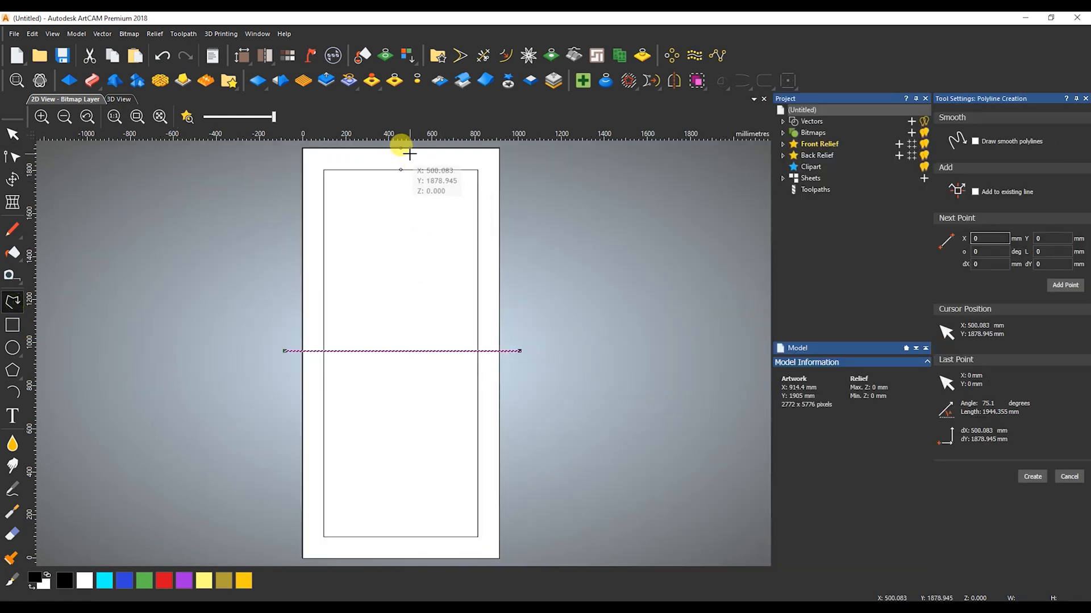
left_click(410, 549)
key("Escape")
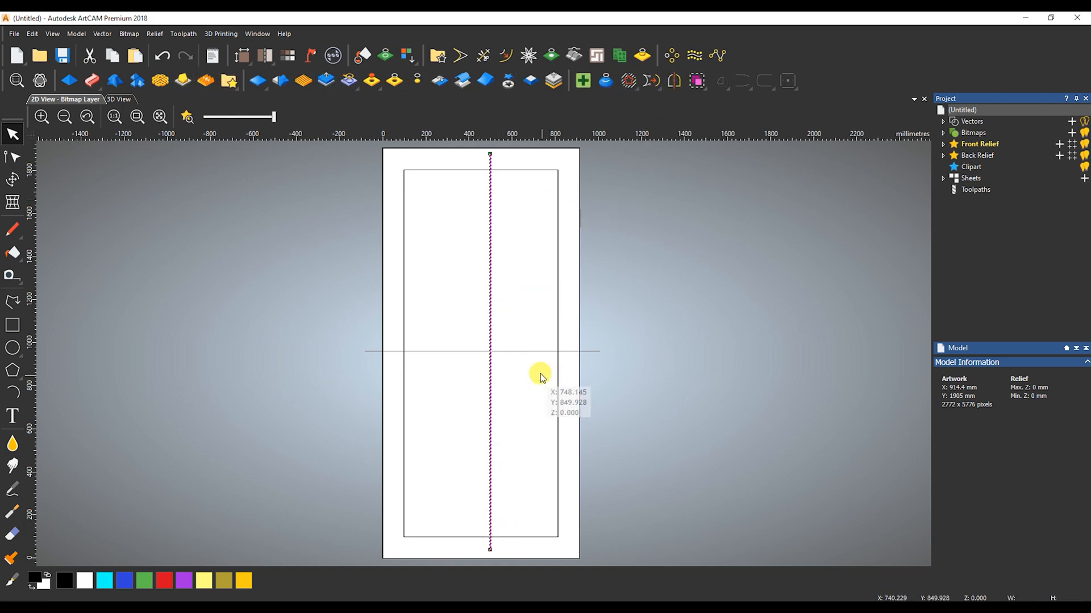
Centre the horizontal line and the vertical line in the model
left_click(537, 349)
left_click(787, 80)
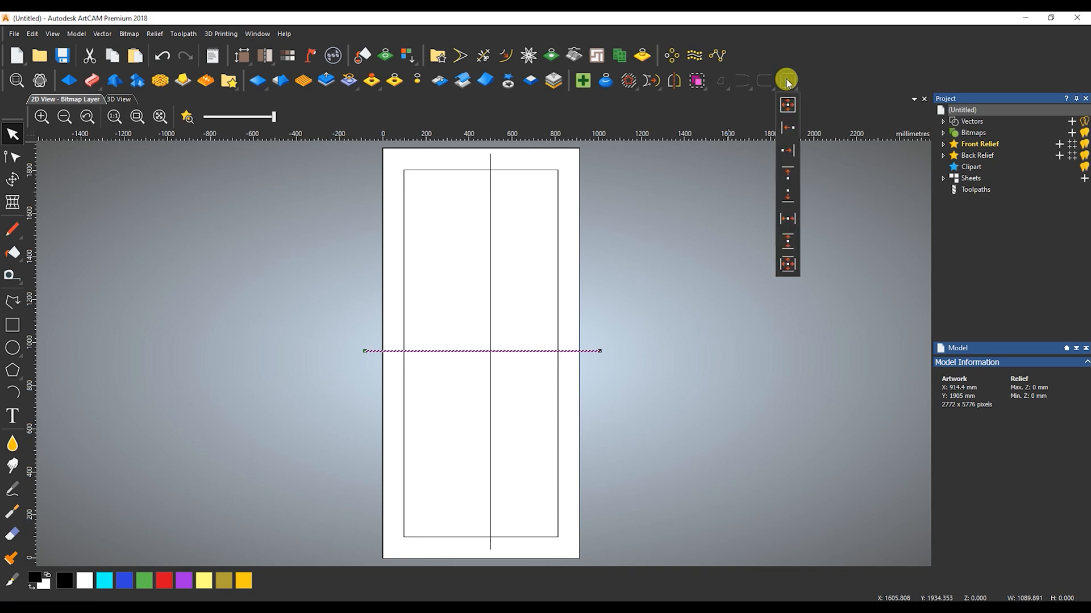
left_click(787, 106)
left_click(490, 318)
left_click(788, 80)
left_click(505, 257)
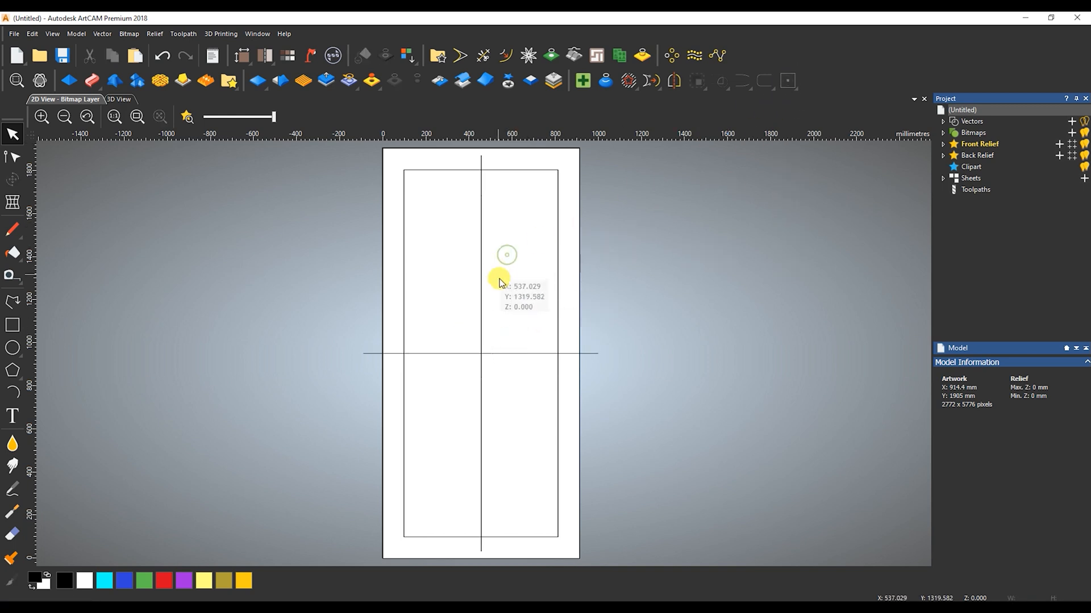
Offset the vertical centre line by 100 mm with the Inwards/left direction
left_click_drag(503, 272, 471, 290)
left_click(505, 55)
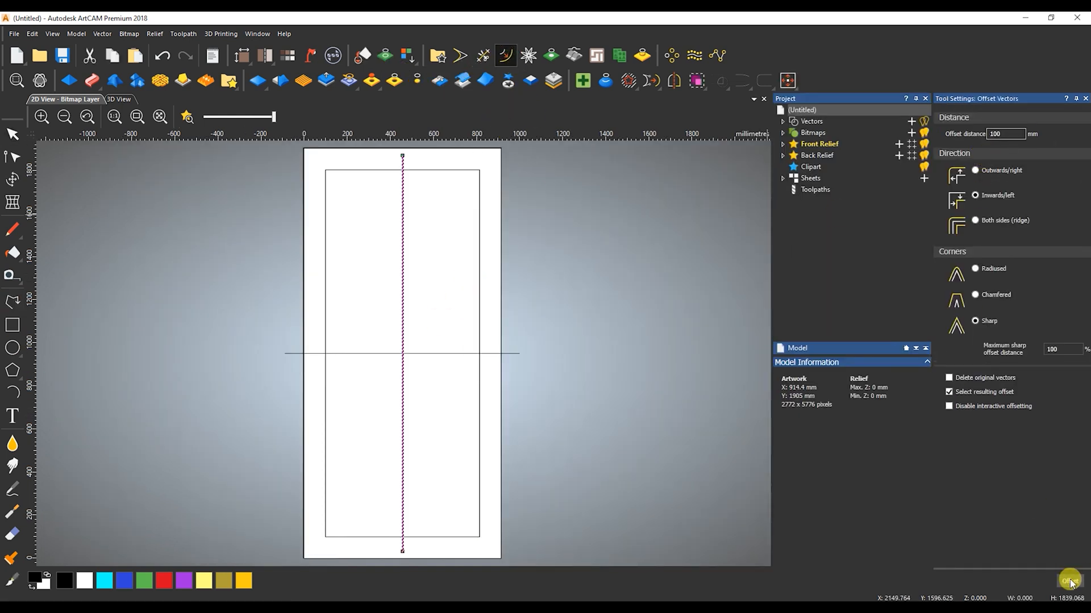
left_click(1072, 582)
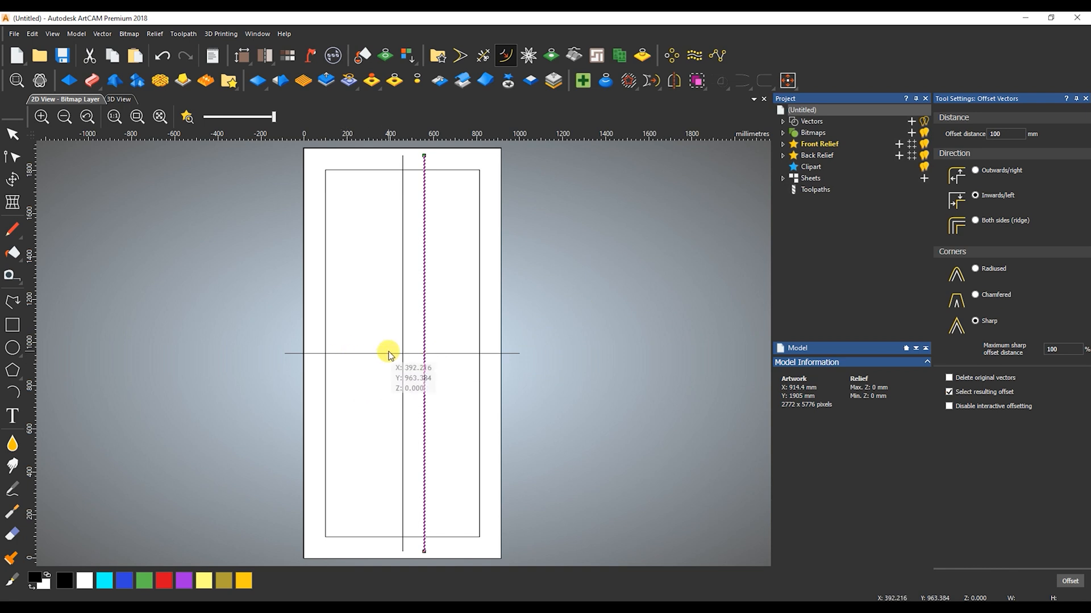
Trim the vertical centre line above the inner rectangle and between the horizontal line and the inner rectangle's lower edge
scroll(387, 354, "up", 2)
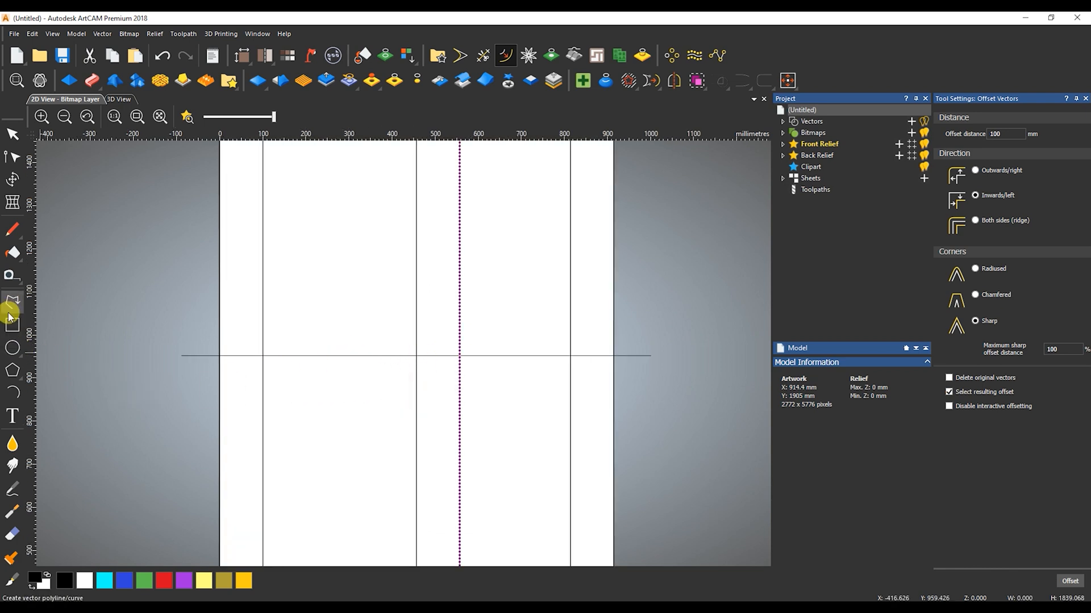
scroll(360, 309, "down", 2)
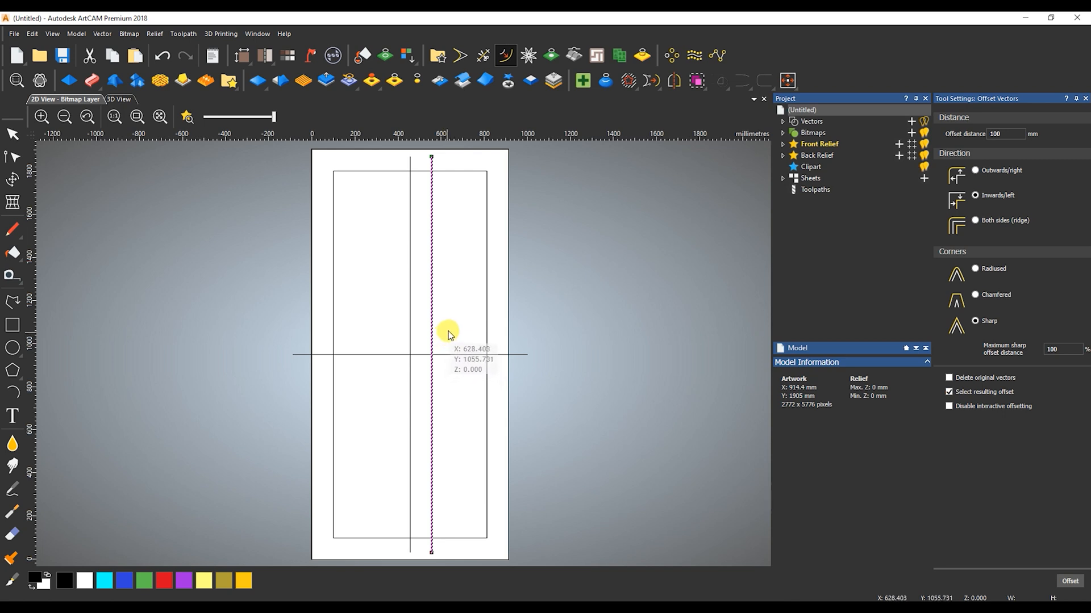
left_click(482, 55)
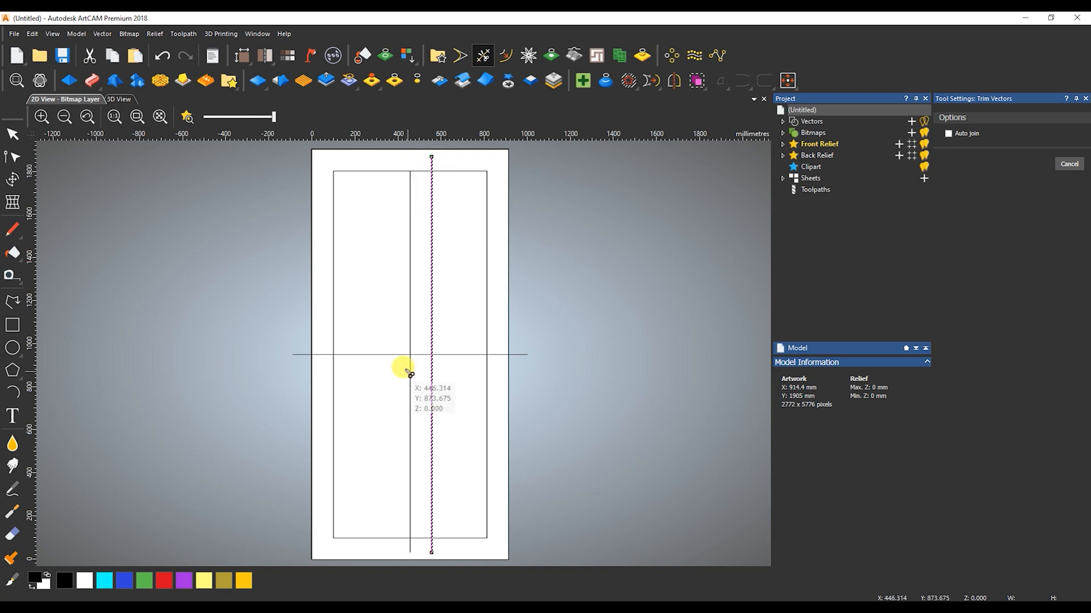
Draw a short horizontal line about 438 mm long across the upper half of the vertical centre line
left_click(12, 301)
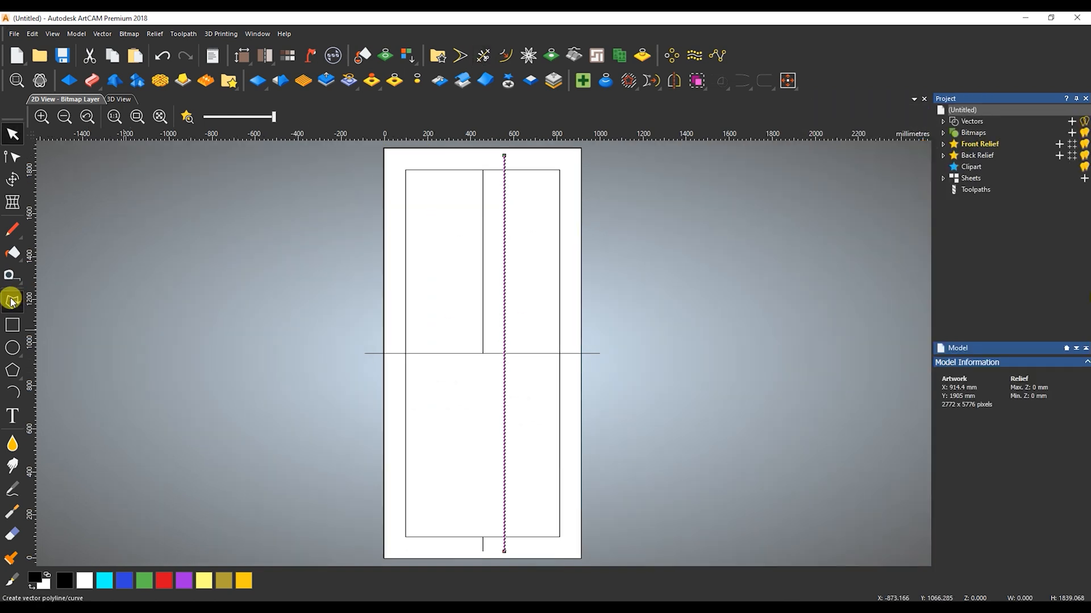
left_click(466, 279)
key("Escape")
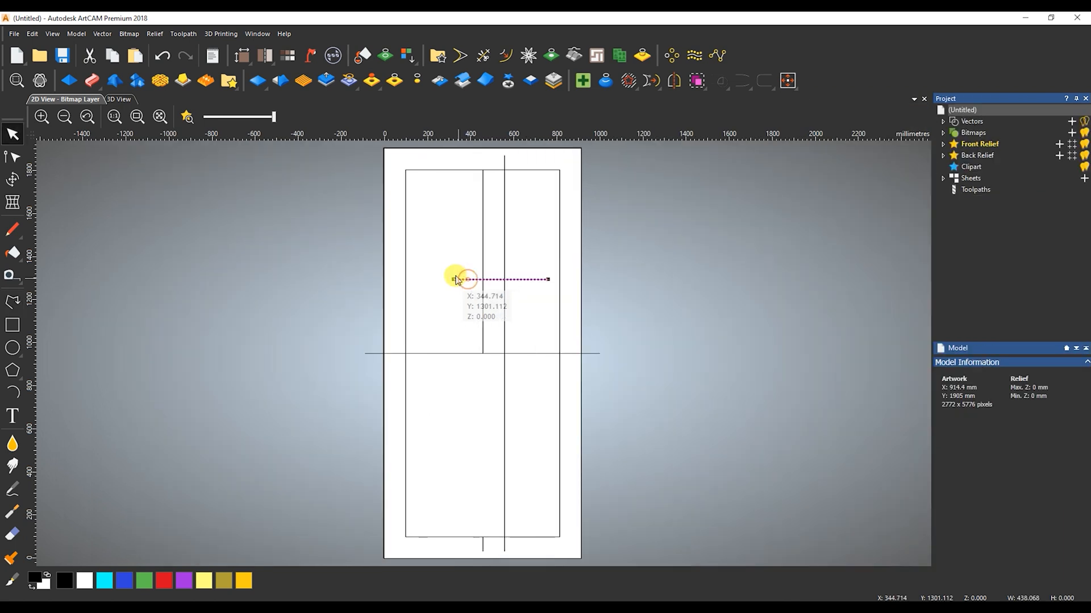
Centre-align the short horizontal line on the upper segment of the vertical centre line
left_click(788, 80)
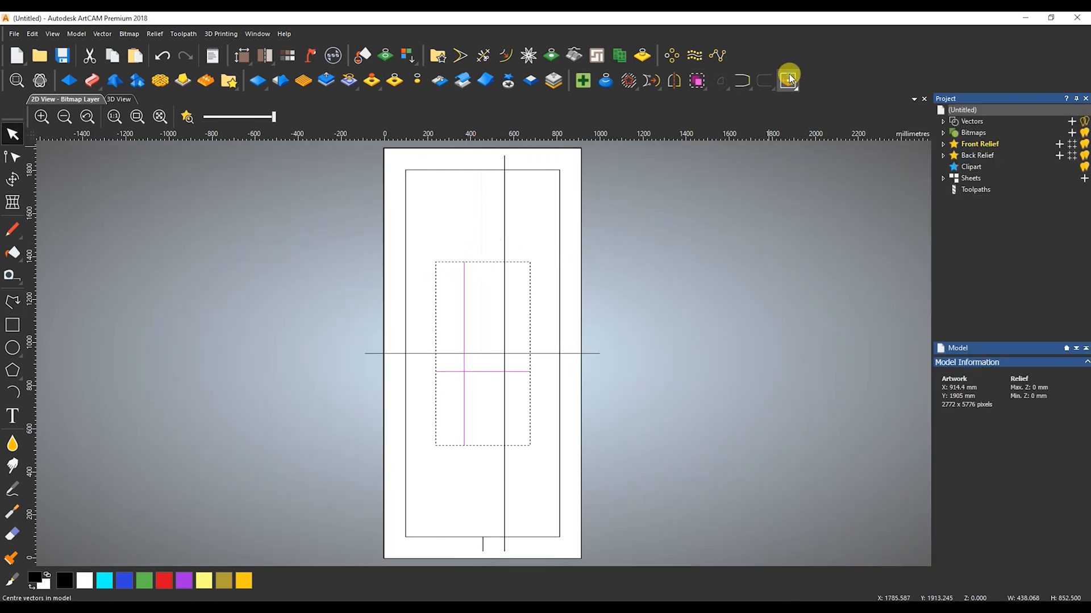
key("ctrl+z")
left_click(787, 83)
left_click(790, 262)
left_click(711, 287)
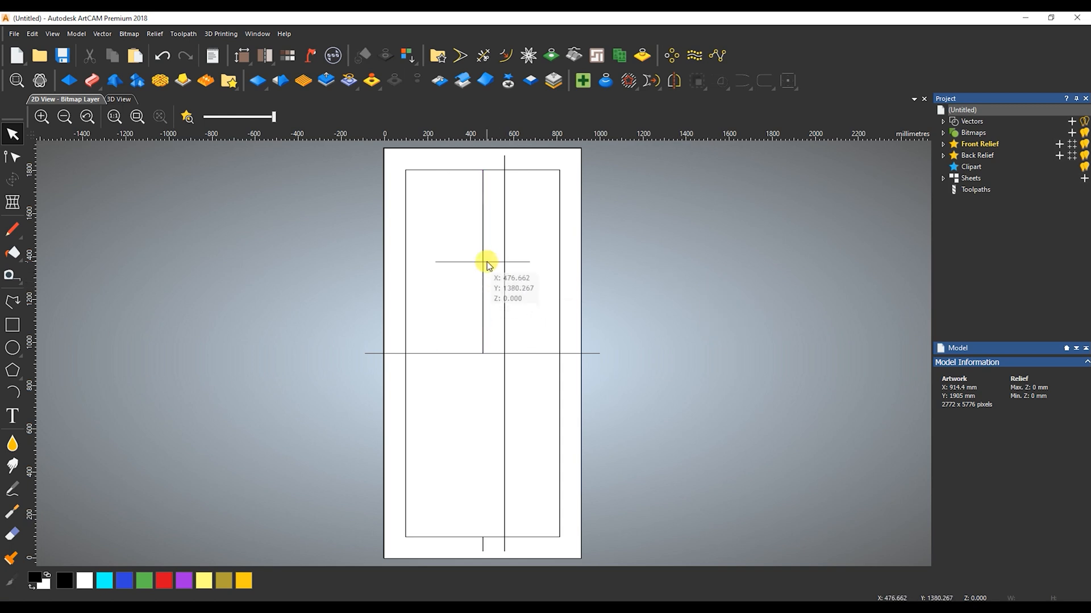
Start a polyline near where the short horizontal line crosses the vertical centre line
left_click(13, 301)
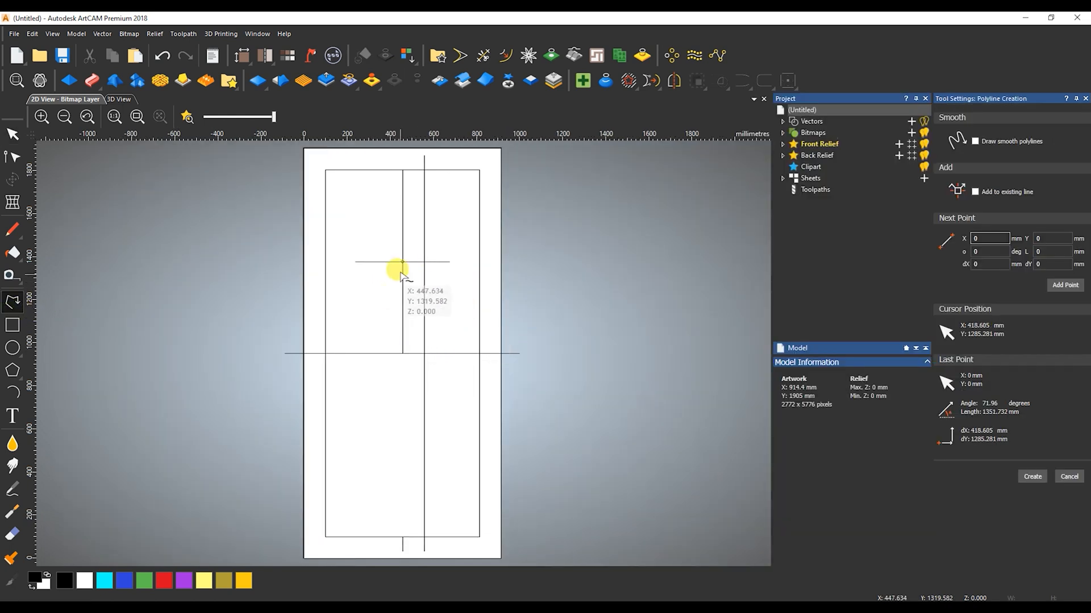
scroll(401, 262, "up", 6)
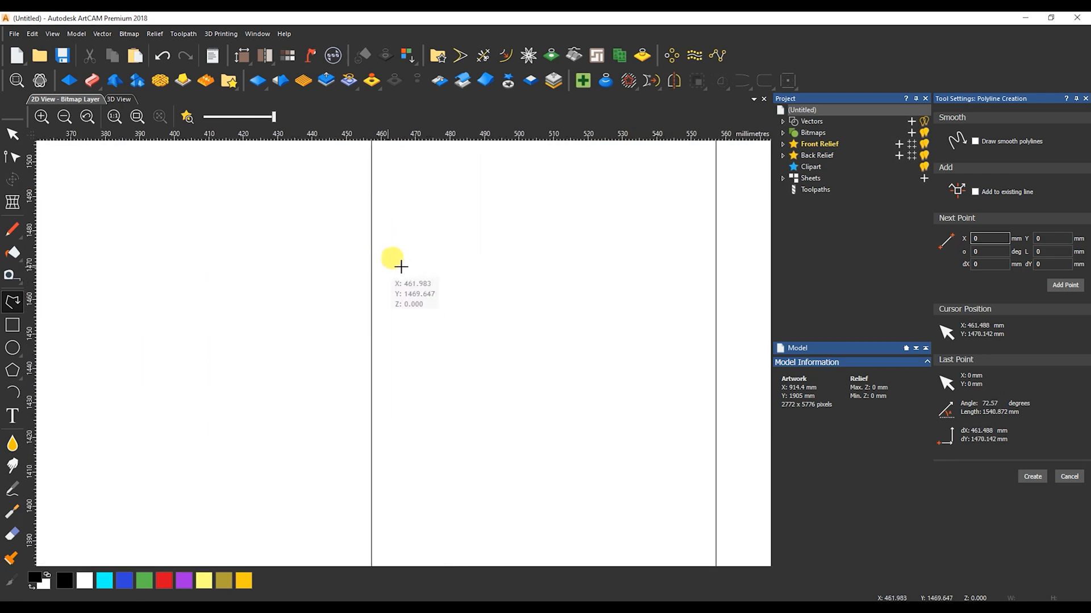
Try Snap to Grid for positioning the polyline's start point, and switch it off again
left_click(50, 34)
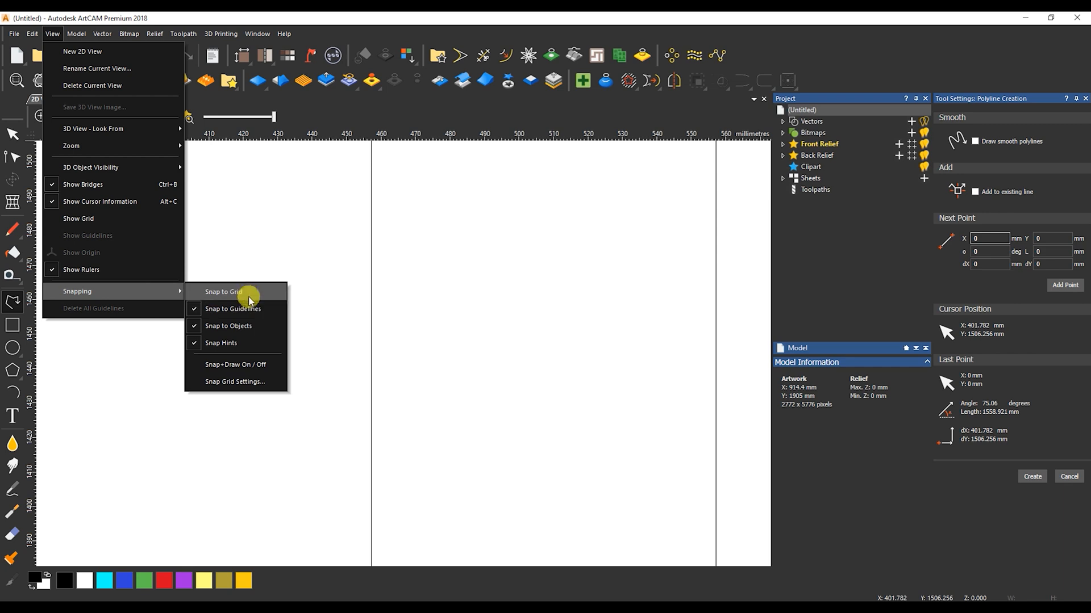
left_click(248, 293)
scroll(249, 293, "down", 6)
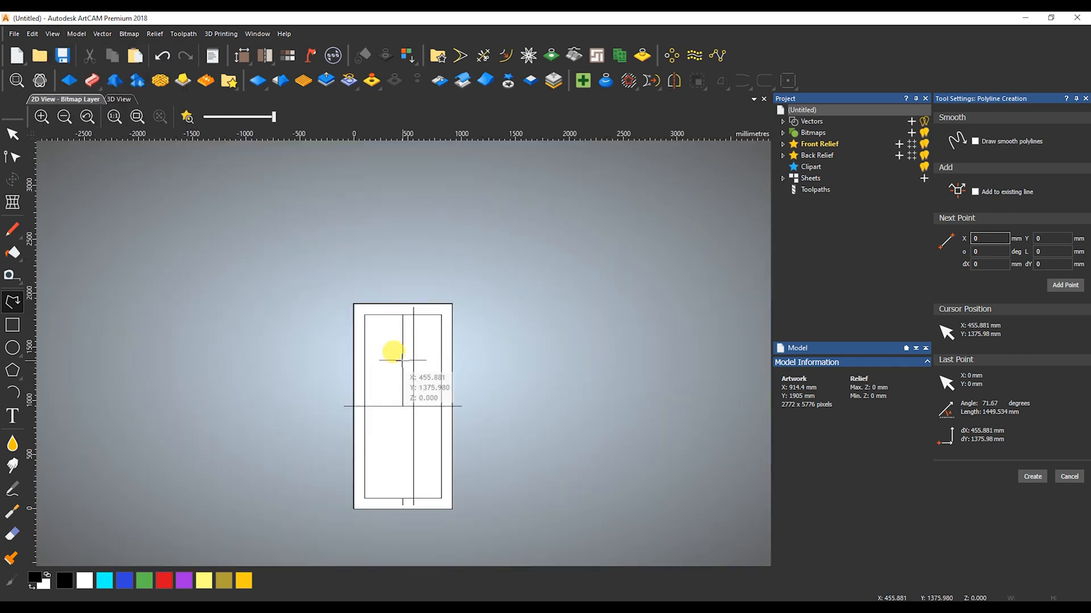
scroll(403, 360, "up", 4)
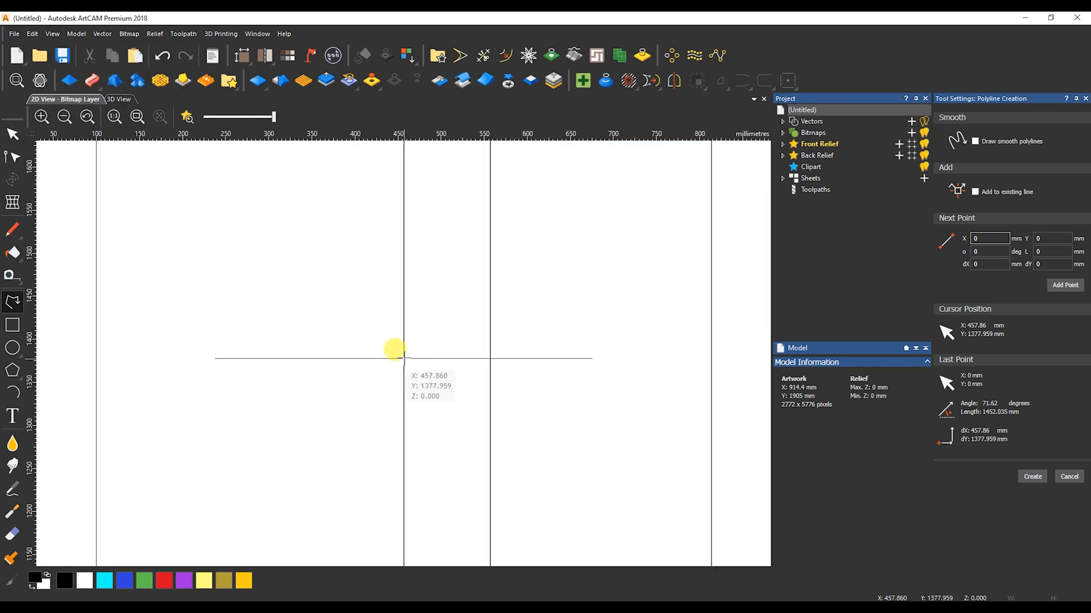
left_click(52, 35)
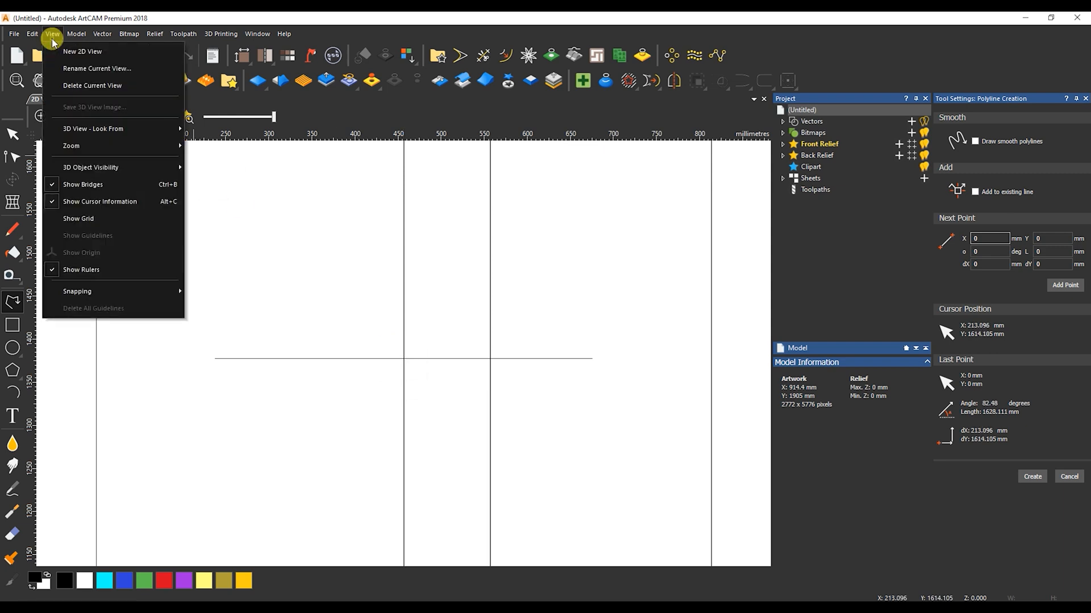
mouse_move(103, 291)
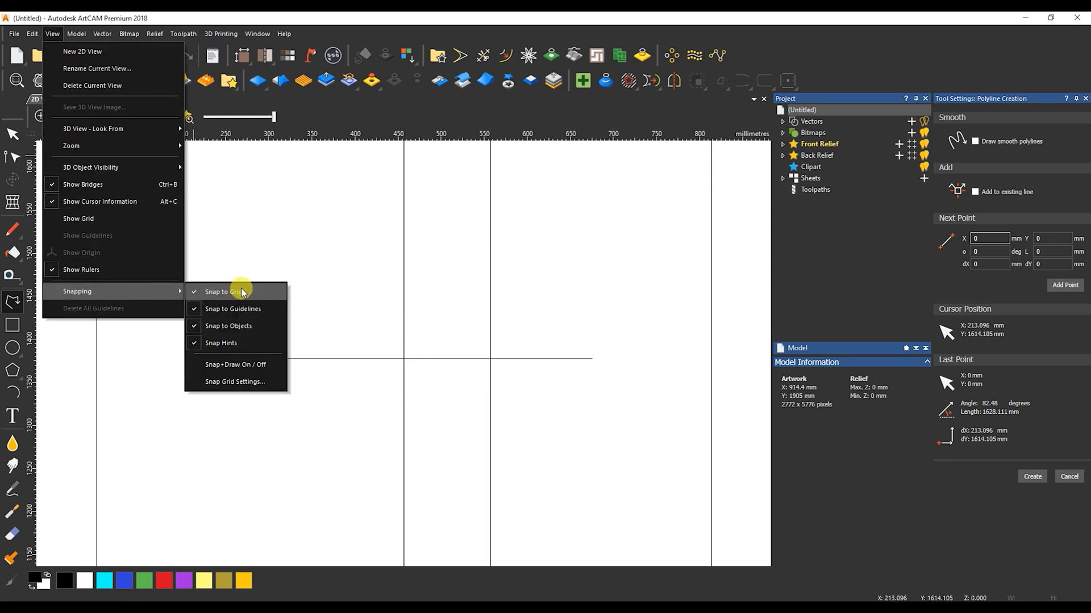
left_click(242, 292)
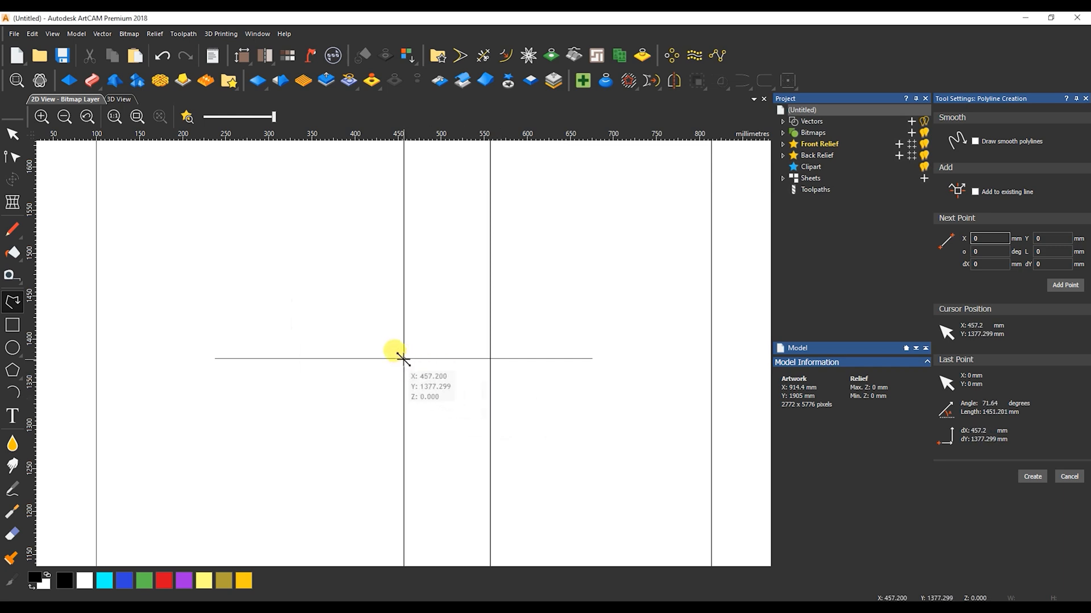
Draw a diagonal line from the short line's crossing with the centre line to the offset line's crossing with the long horizontal line
left_click(404, 358)
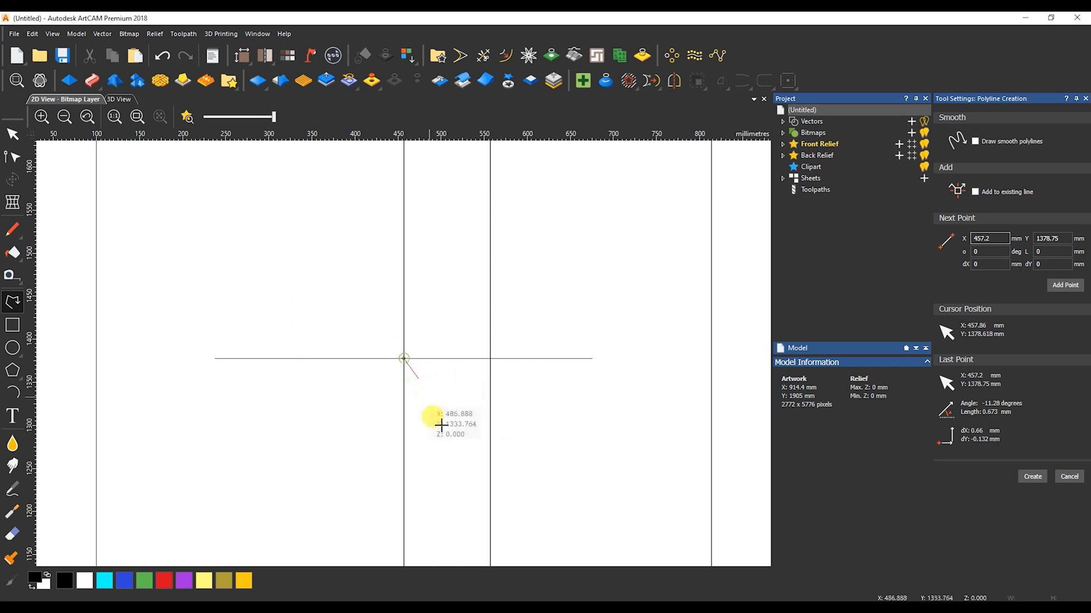
scroll(433, 419, "down", 3)
scroll(443, 434, "up", 8)
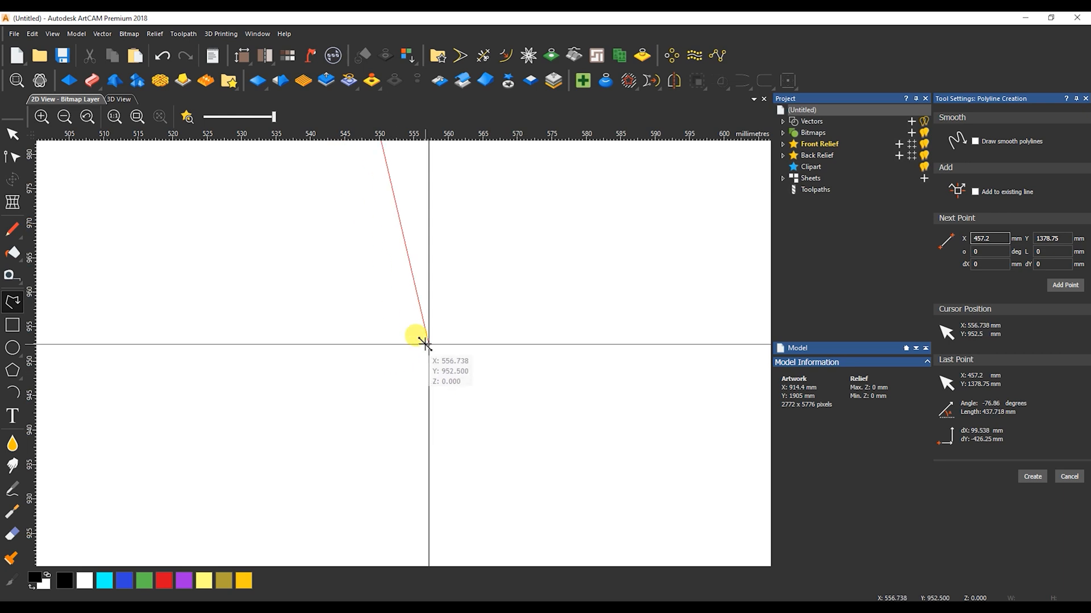
left_click(429, 344)
key("Escape")
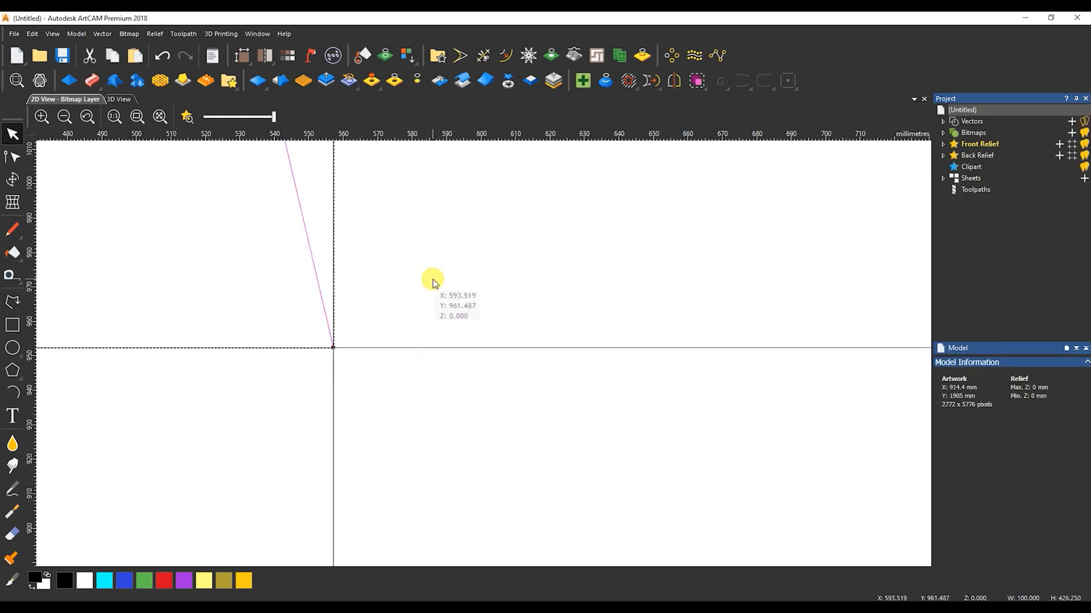
Convert the diagonal line into a curve bowing past the vertical centre line, keeping both of its end points
scroll(431, 282, "down", 5)
left_click(445, 267)
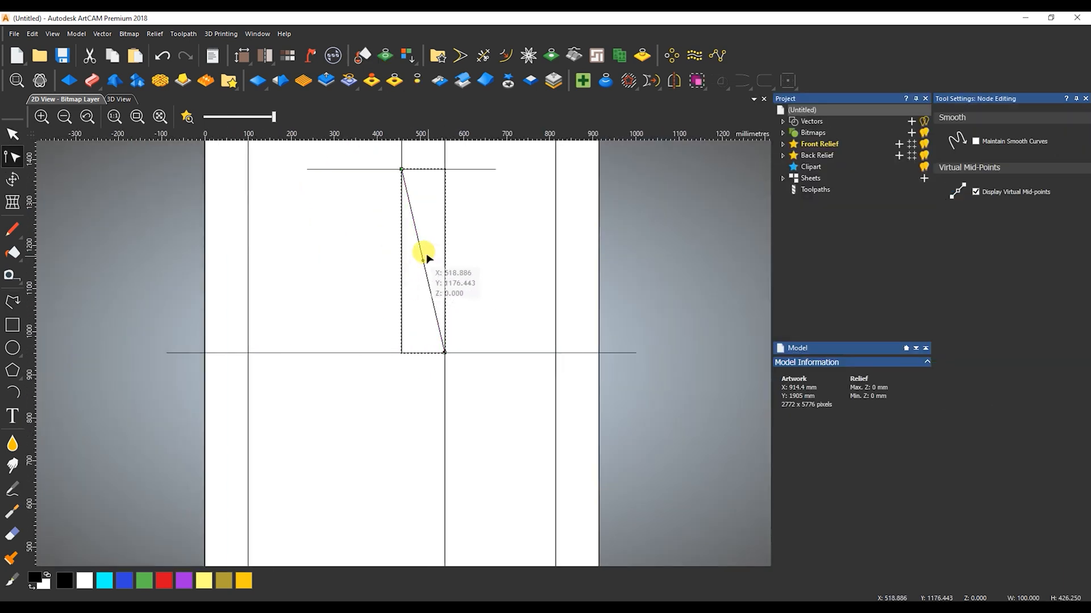
left_click_drag(412, 224, 397, 300)
mouse_move(387, 238)
left_mouse_down()
mouse_move(384, 227)
mouse_move(384, 241)
left_mouse_up()
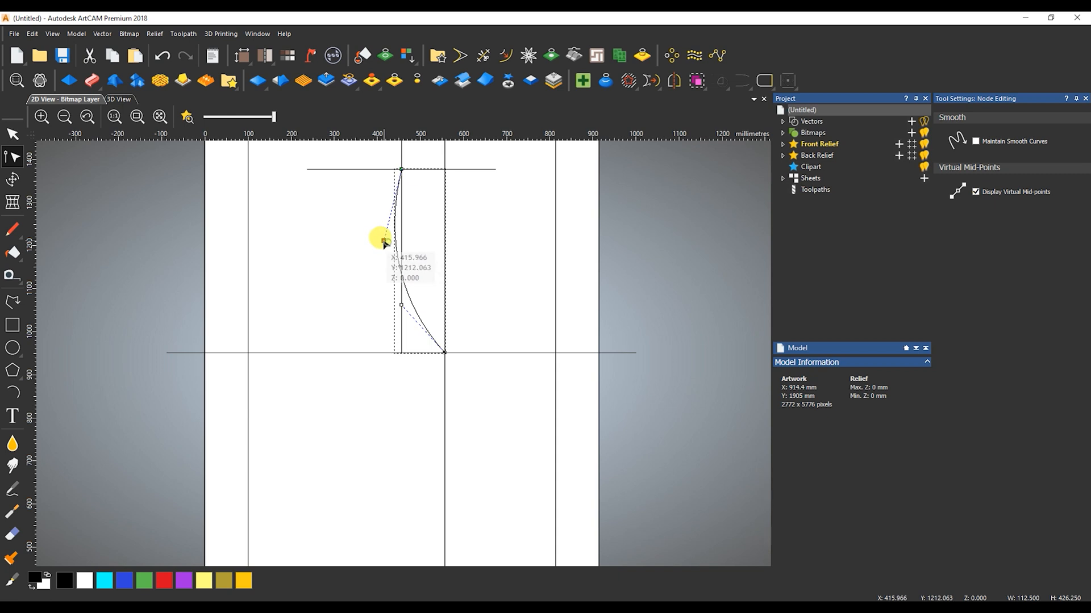
left_click(401, 306)
key("Escape")
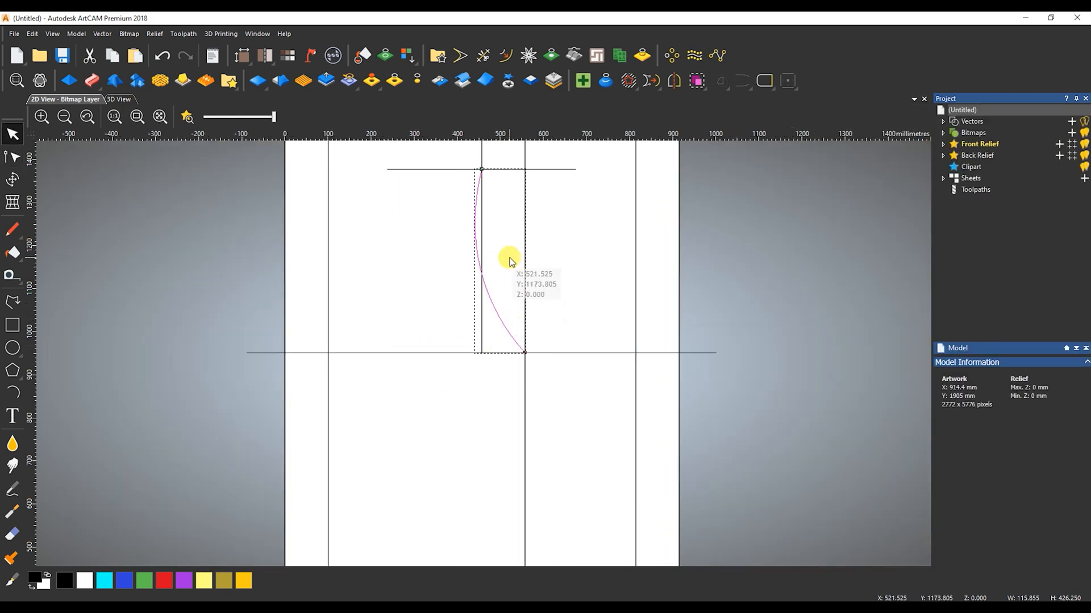
Try offsetting the curve by 50 mm, first inwards/left and again outwards/right, and compare it with the reference door photo
left_click(505, 55)
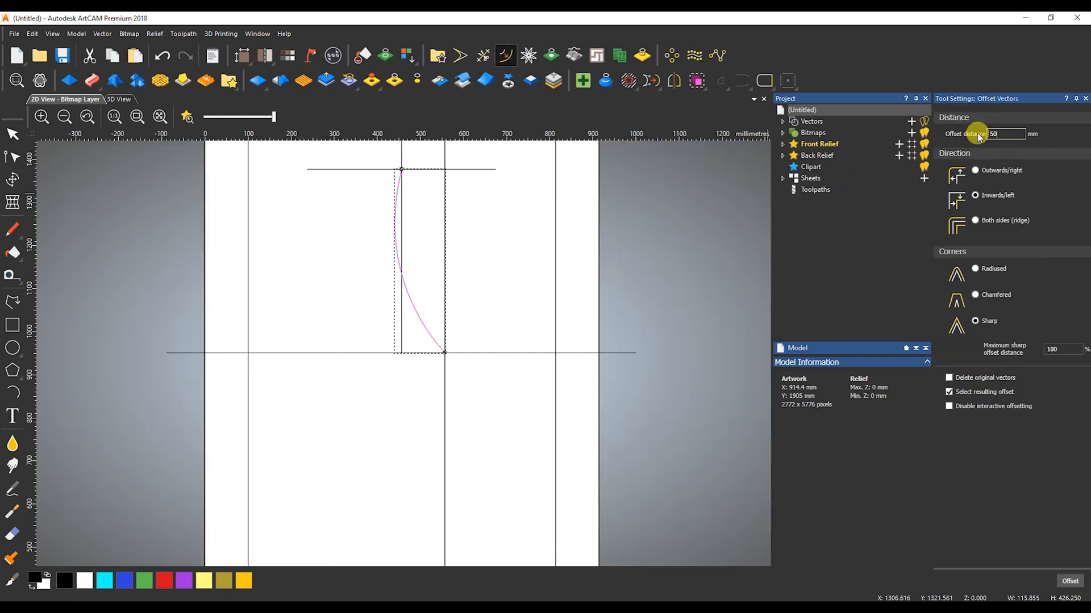
left_click(1071, 581)
key("ctrl+z")
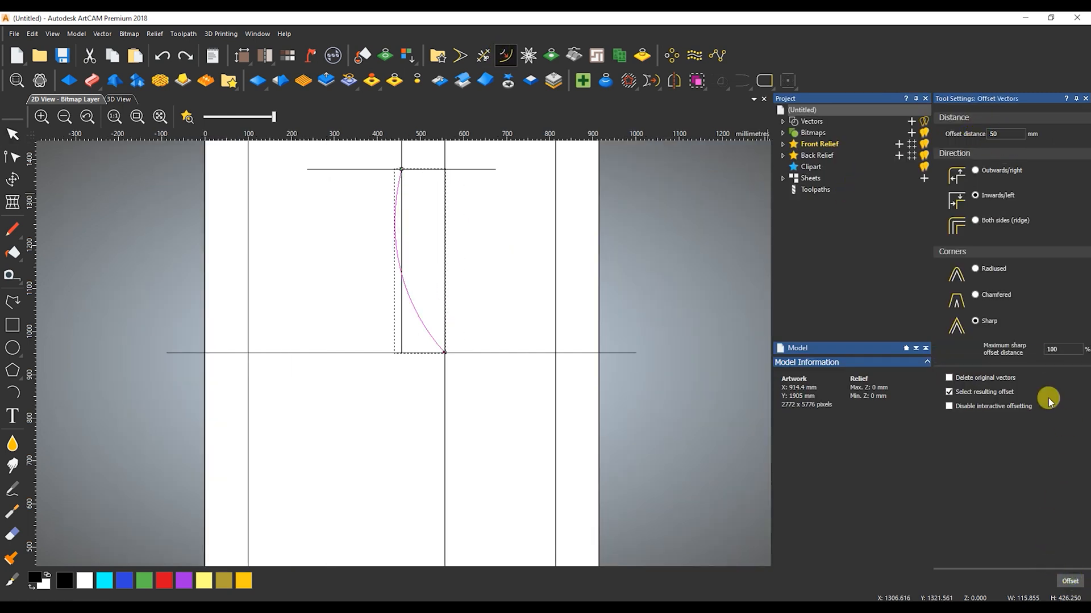
left_click(1071, 581)
scroll(392, 267, "down", 3)
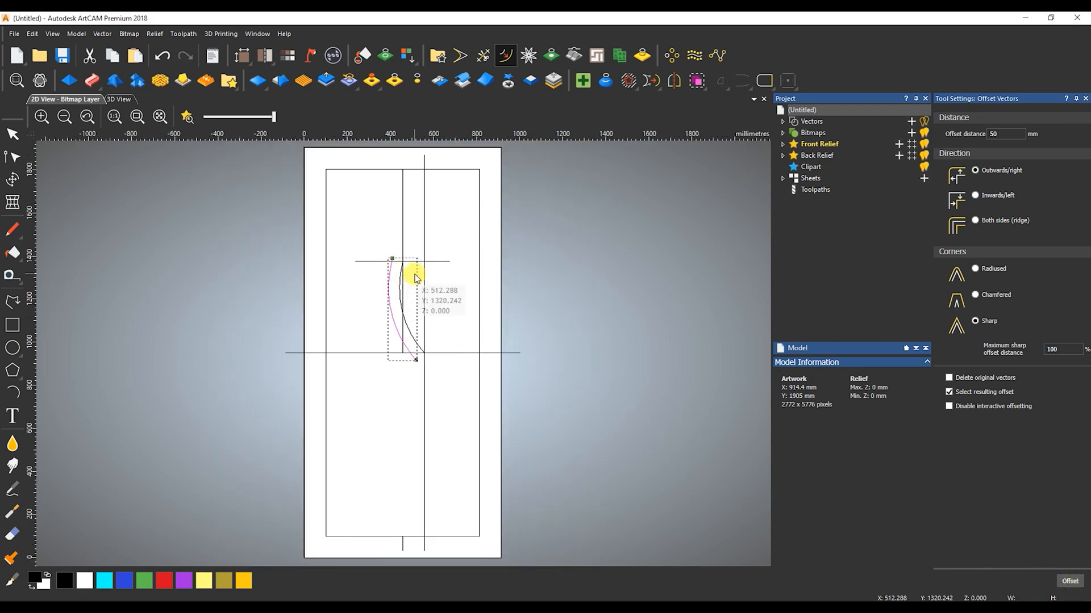
scroll(408, 356, "down", 3)
scroll(408, 357, "up", 5)
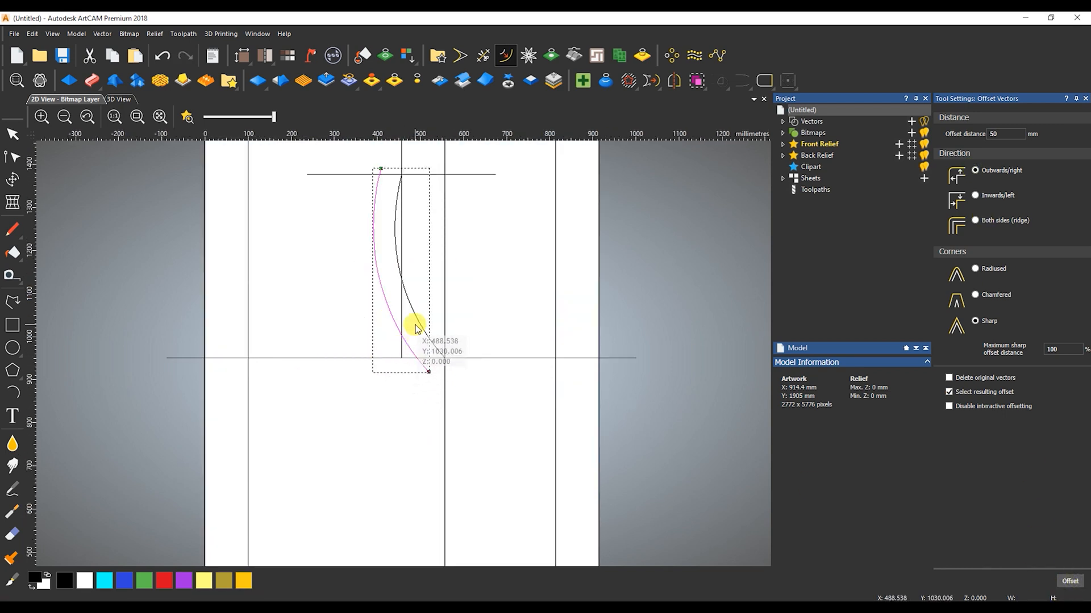
key("alt+Tab")
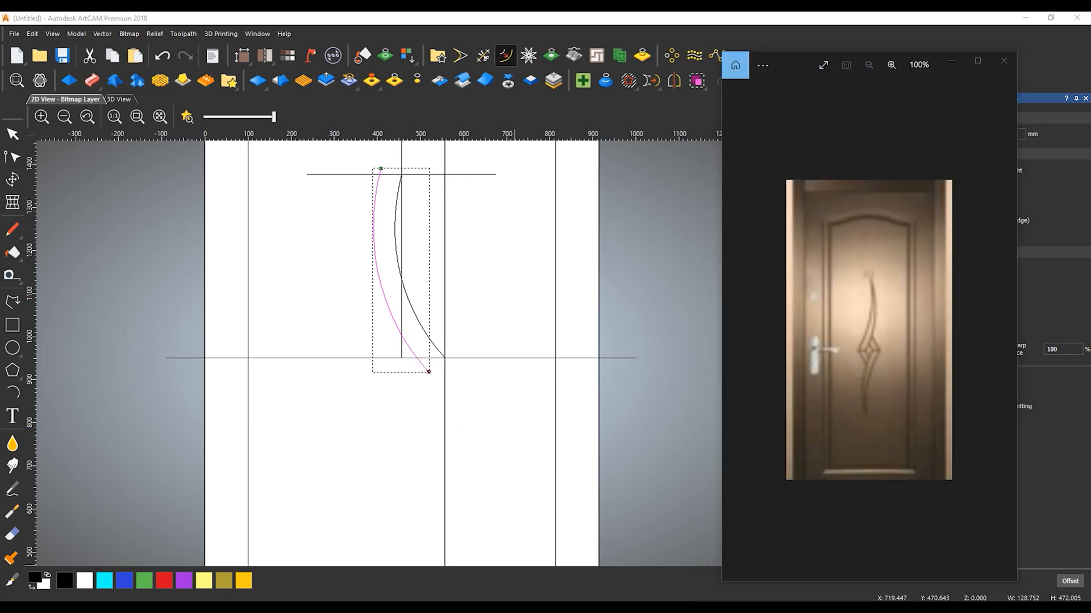
key("alt+Tab")
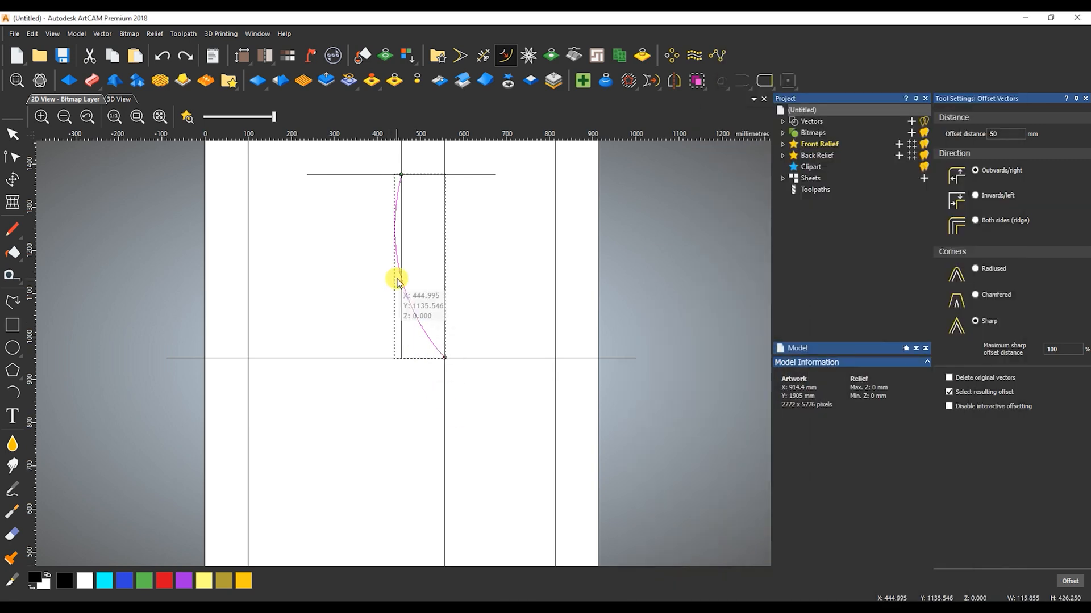
Try nudging the short horizontal line upward, clear of the curve's upper end
left_click(415, 175)
key("Up")
key("Up")
key("Up")
key("Up")
key("Up")
key("Up")
key("Up")
key("Up")
key("Up")
key("Up")
left_click(478, 185)
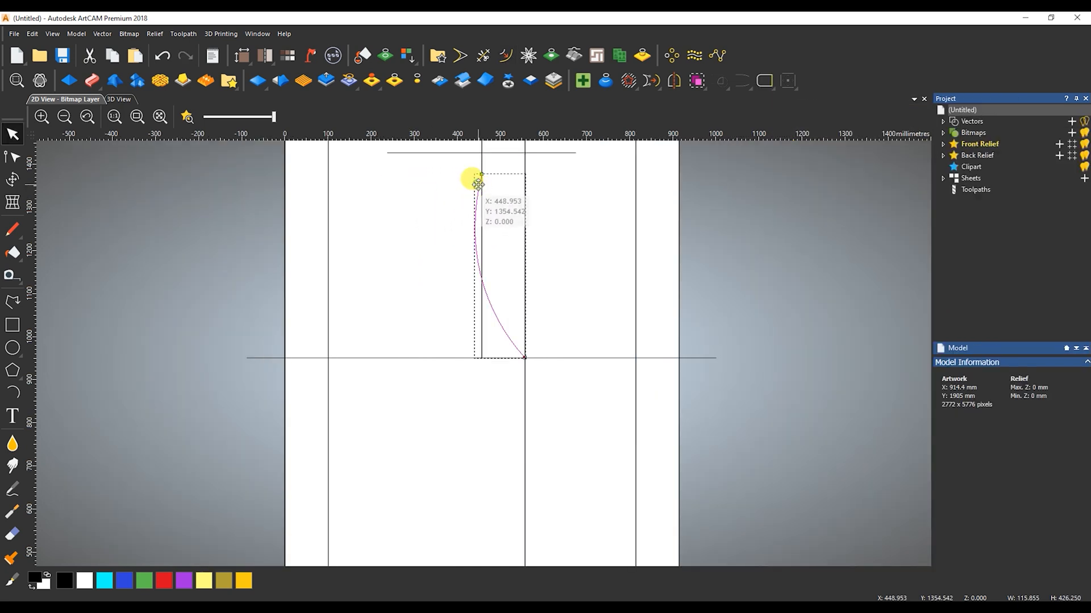
scroll(483, 199, "down", 2)
scroll(489, 249, "up", 2)
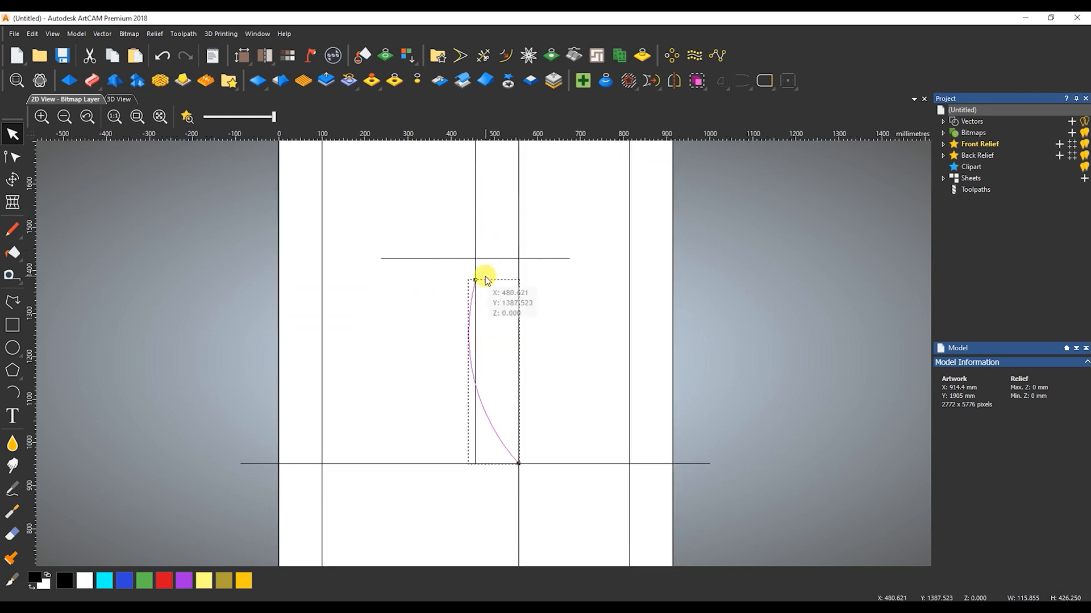
Undo the moves of the short horizontal line
left_click(493, 260)
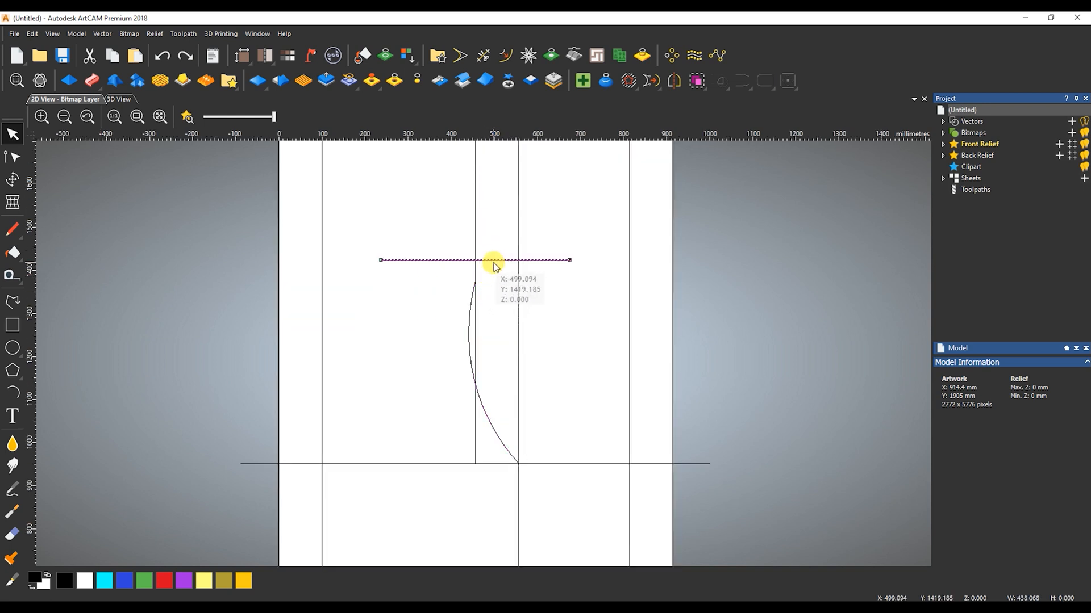
key("ctrl+z")
key("ctrl+z")
key("ctrl+z")
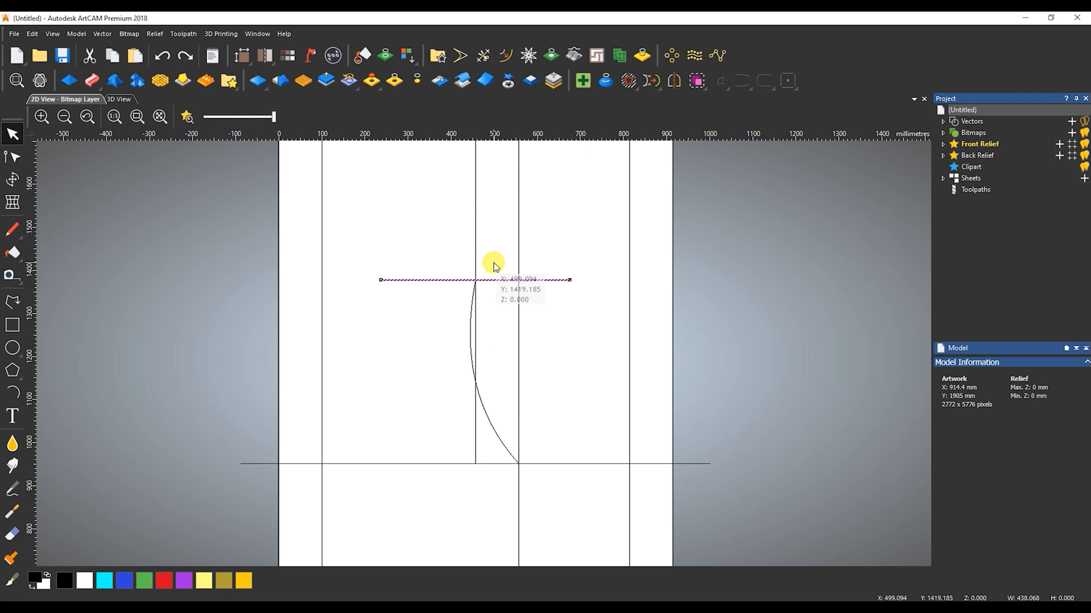
Offset the short horizontal line by 50 mm inwards/left to add a parallel line above it
key("F9")
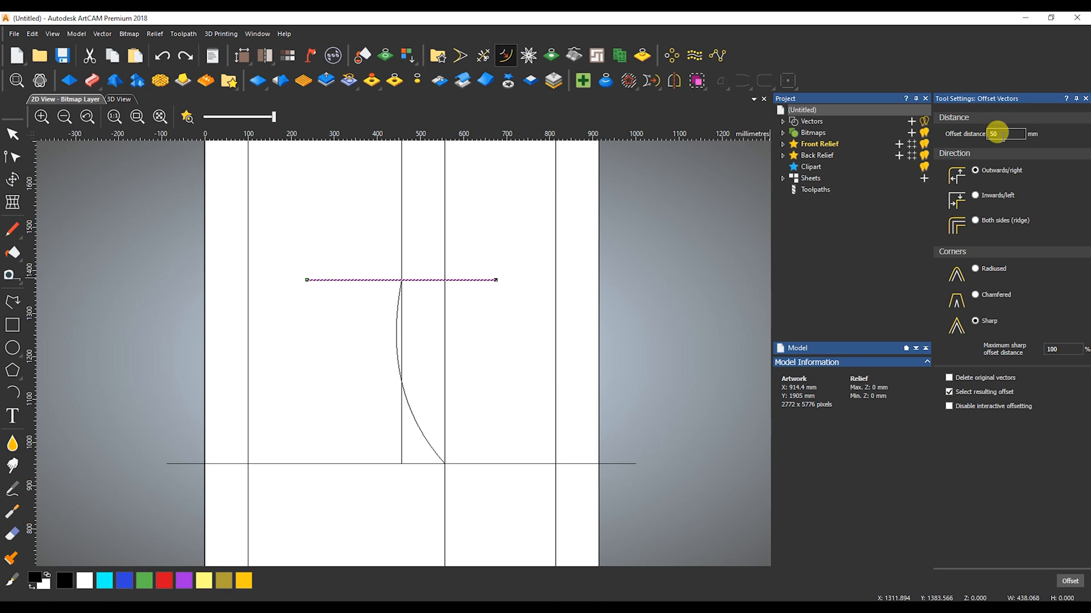
left_click(1071, 582)
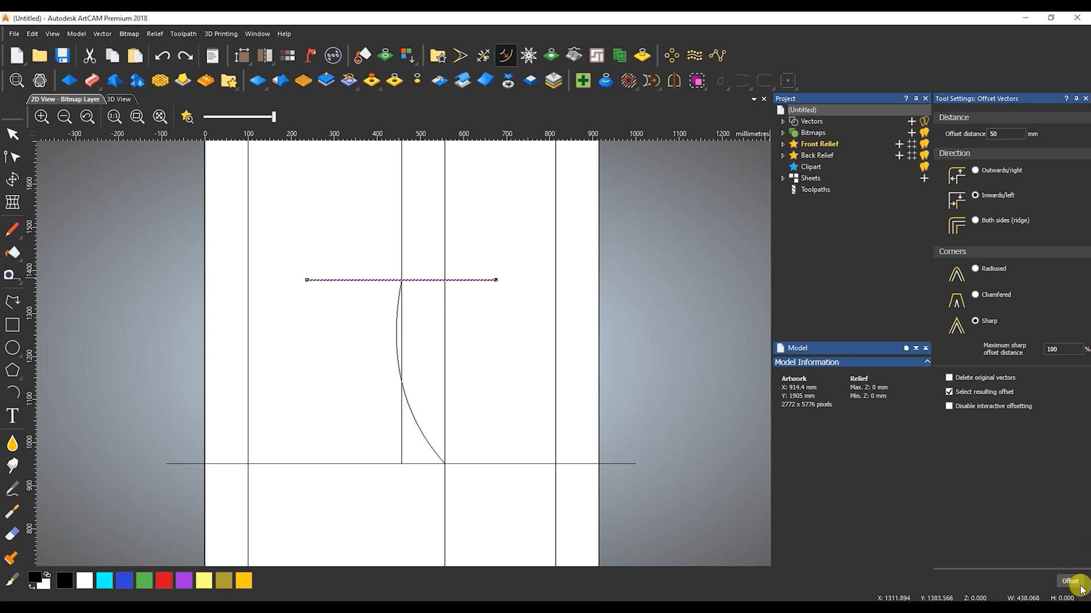
Move the curve's upper end node up to the new line's crossing with the vertical centre line and adjust its handle
left_click(401, 282)
left_click(401, 282)
left_click_drag(402, 280, 401, 259)
left_click_drag(387, 331, 384, 331)
key("n")
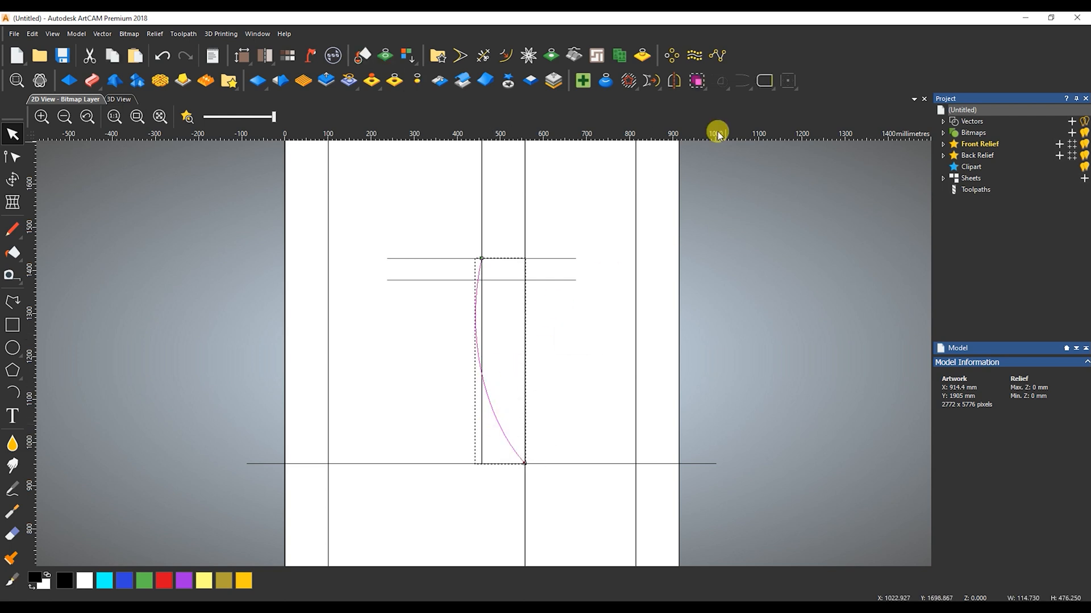
Offset the stretched curve by 50 mm outwards/right
left_click(506, 55)
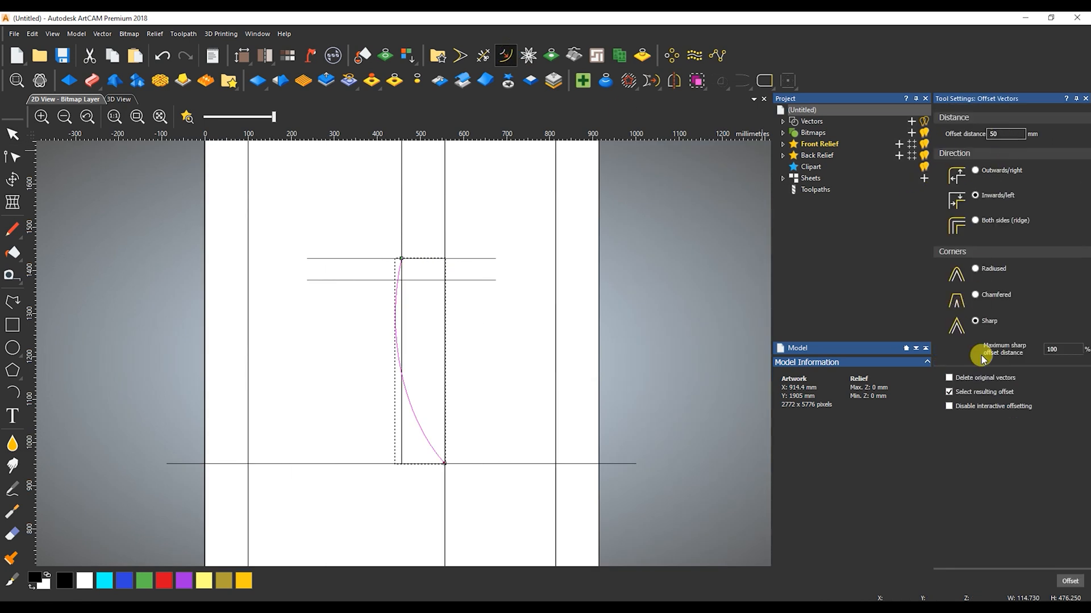
left_click(1070, 581)
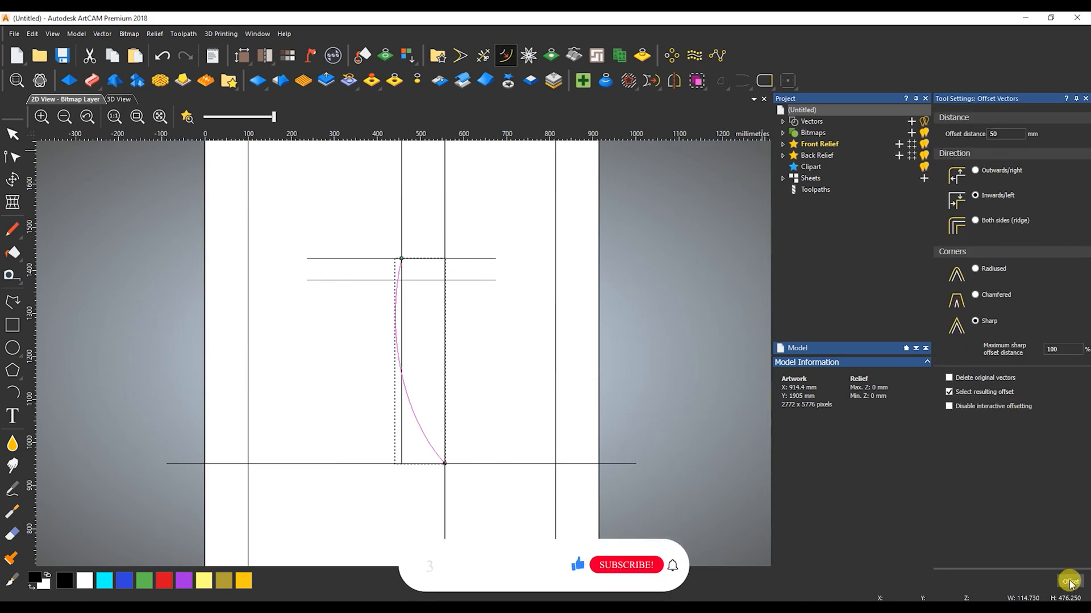
key("ctrl+z")
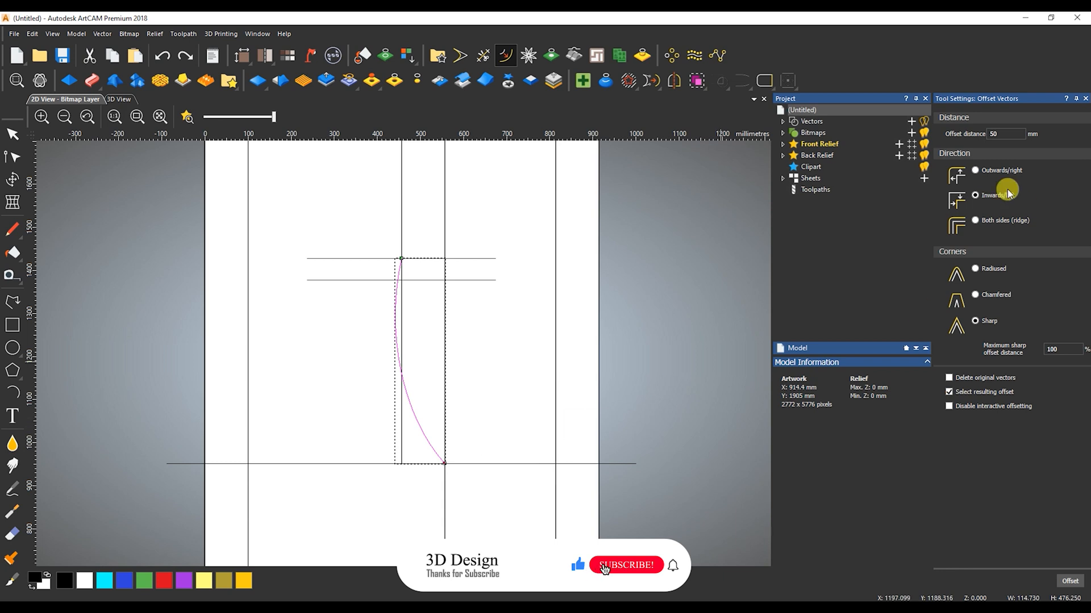
left_click(1070, 581)
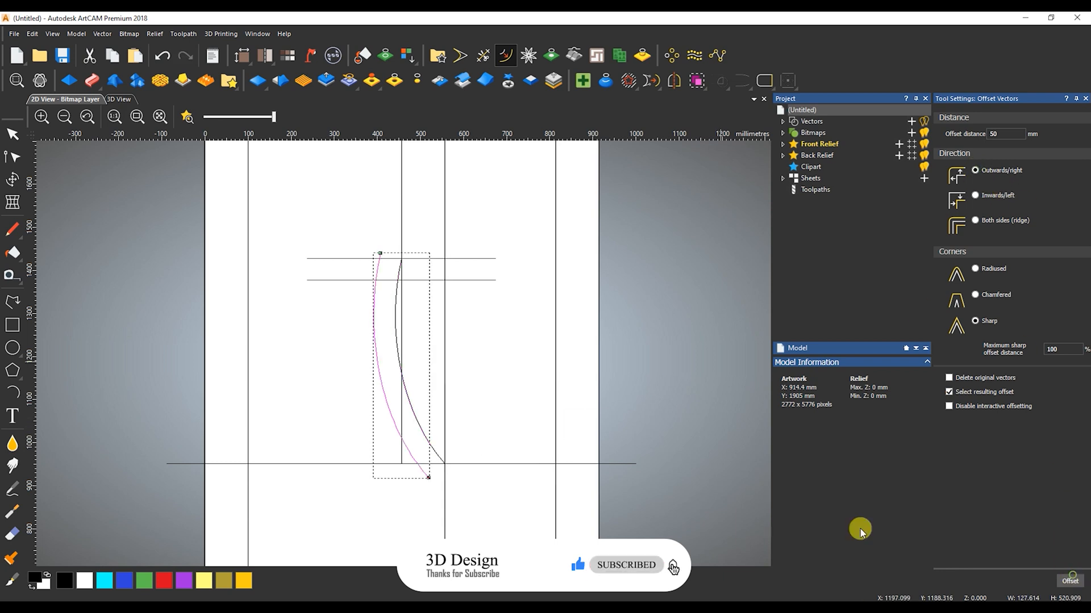
left_click(469, 437)
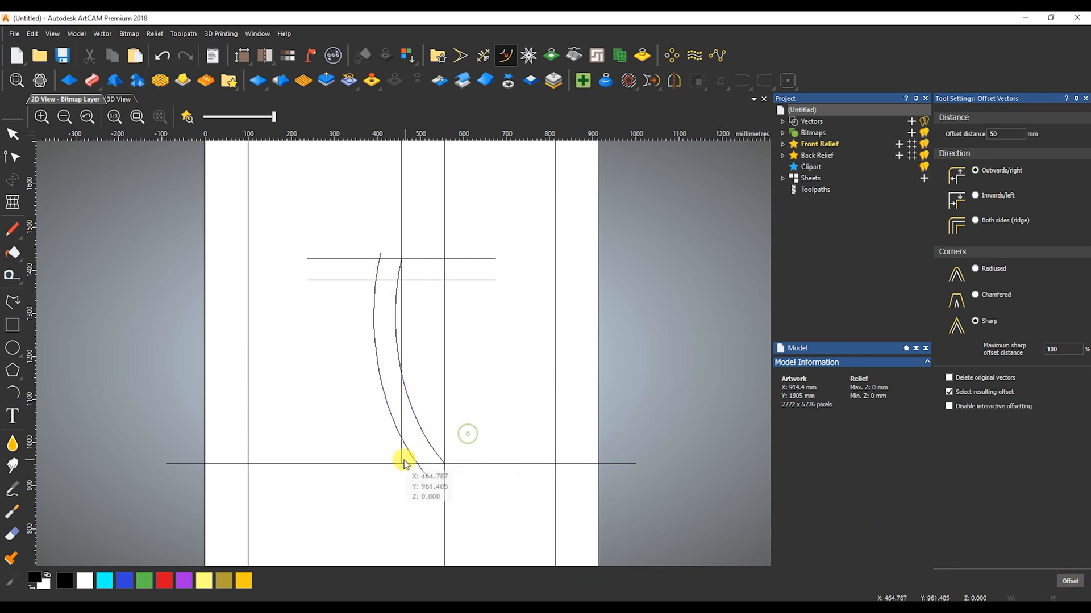
Draw a straight line from the offset curve's crossing with the long horizontal line to the original curve's upper end
left_click(11, 302)
scroll(381, 453, "up", 5)
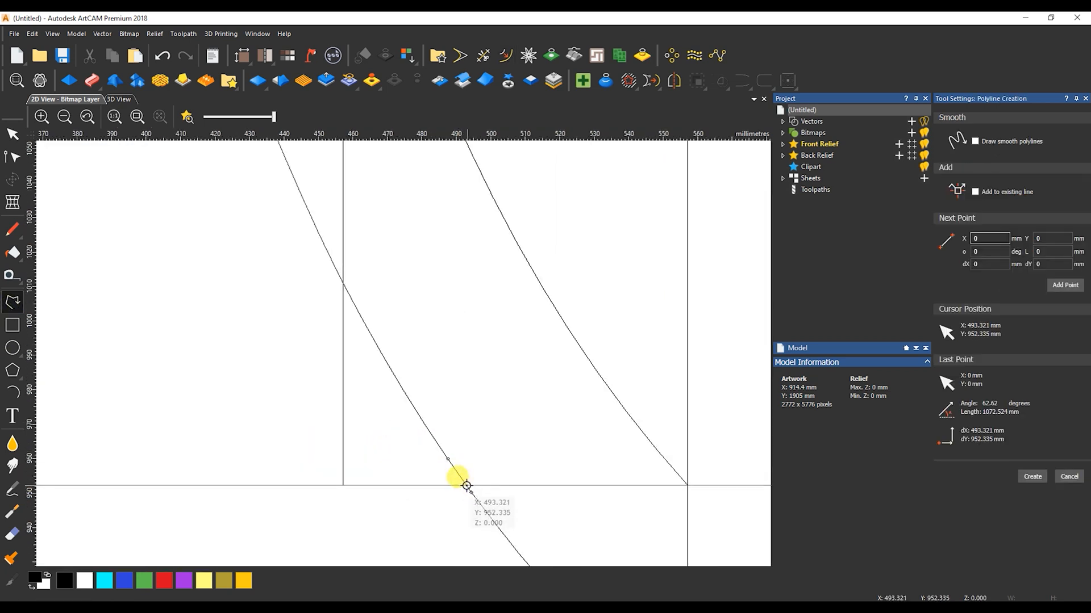
left_click(467, 486)
scroll(369, 318, "down", 6)
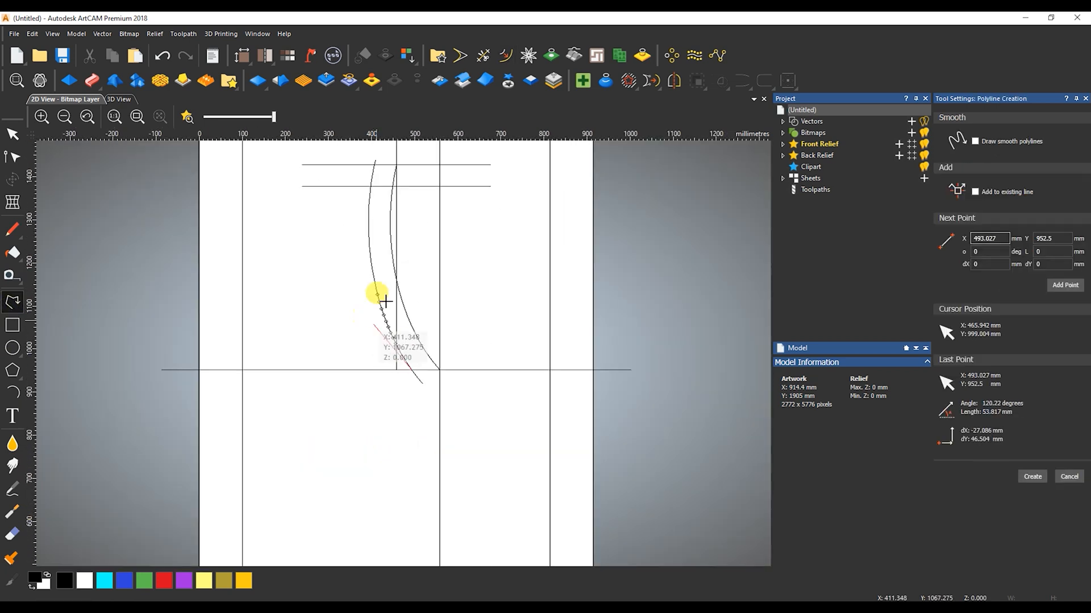
left_click(396, 165)
key("Escape")
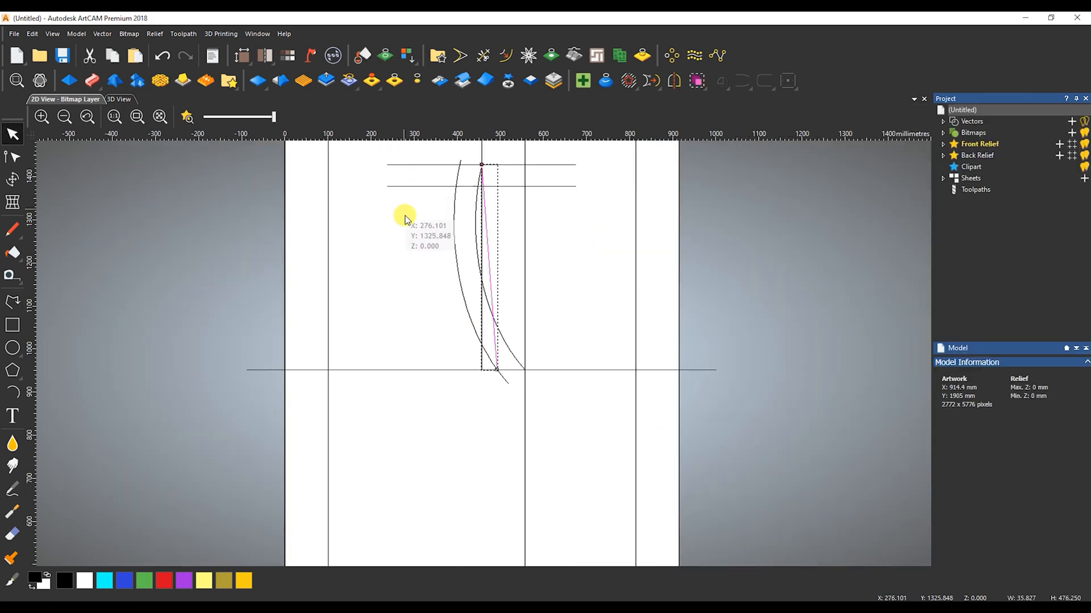
Bend the new straight line into a curve that follows the lower part of the offset curve, and delete the offset curve
key("n")
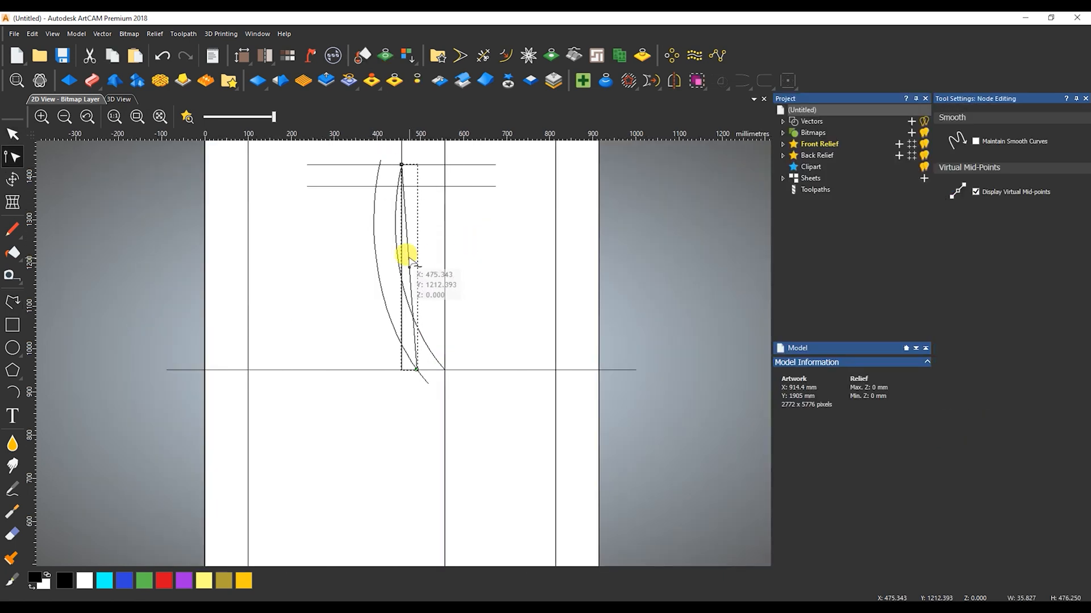
key("b")
left_click_drag(412, 301, 370, 310)
key("n")
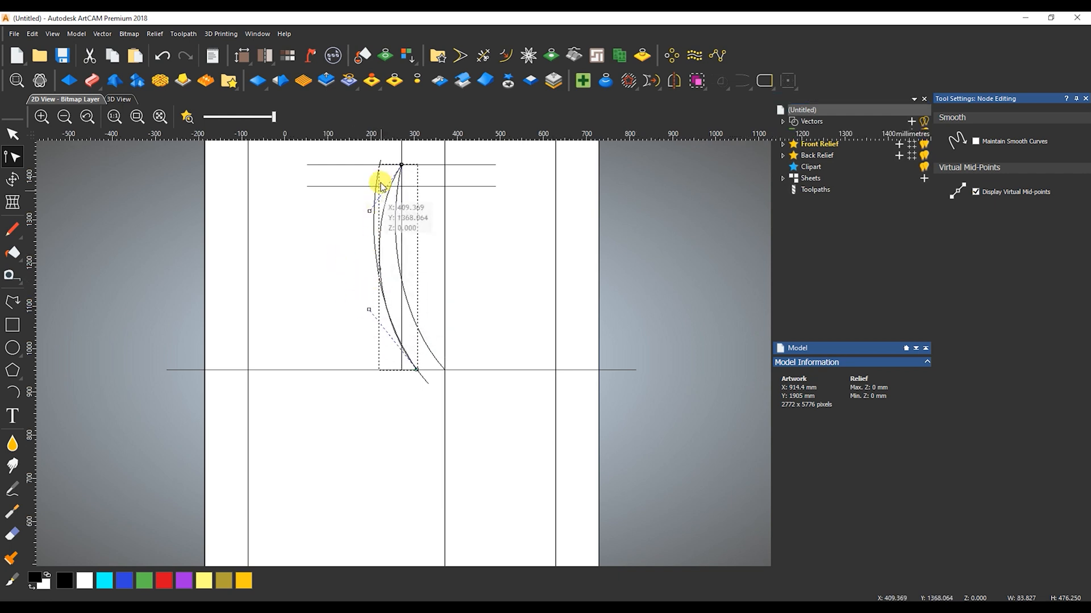
left_click(457, 171)
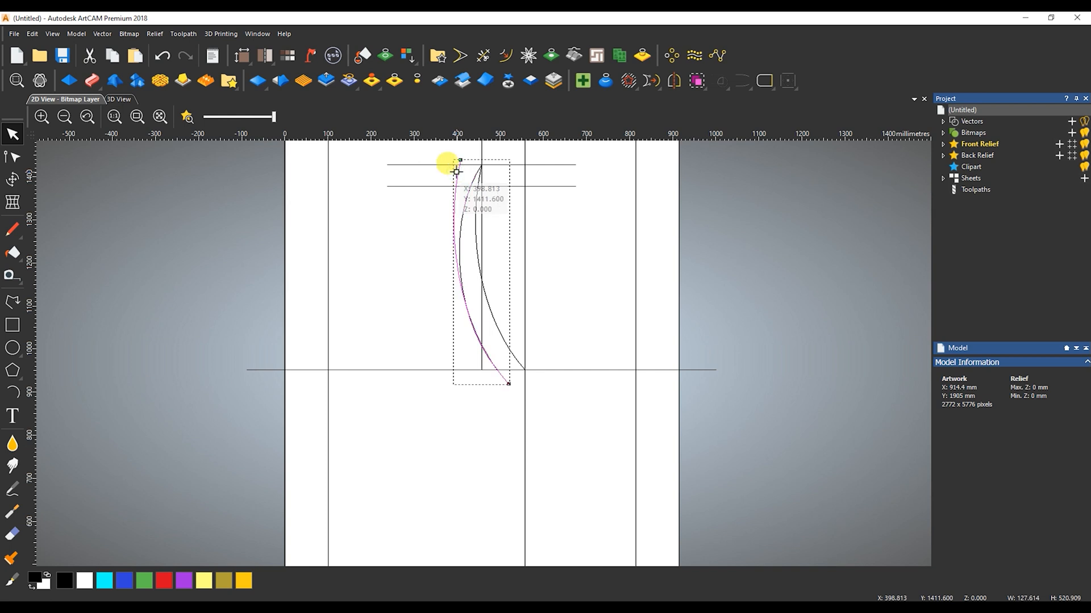
key("Delete")
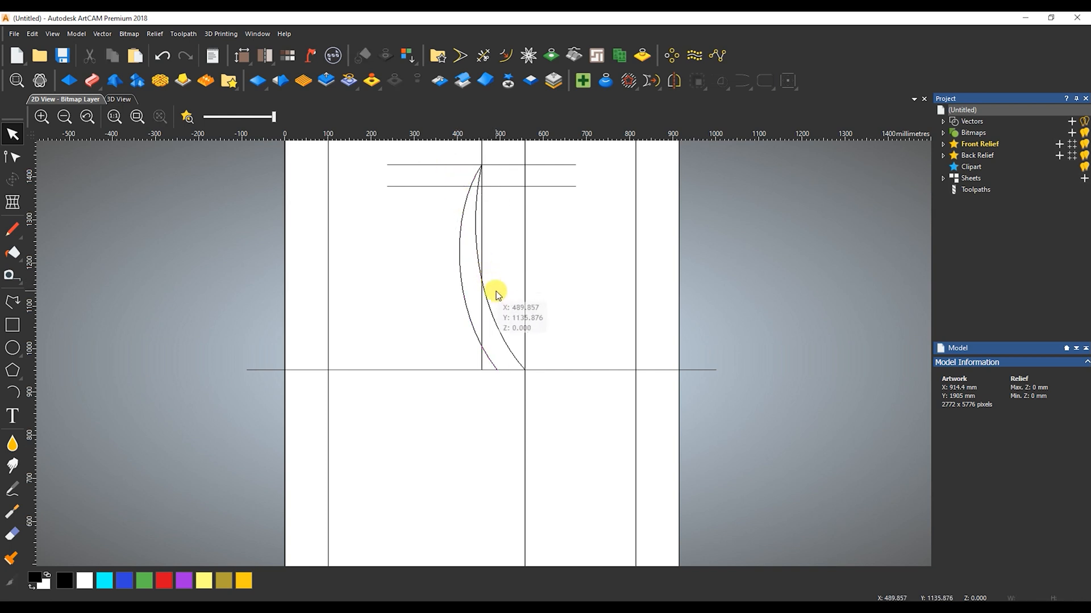
Join the two curves by moving end nodes and close the open lower ends with a line
left_click(469, 245)
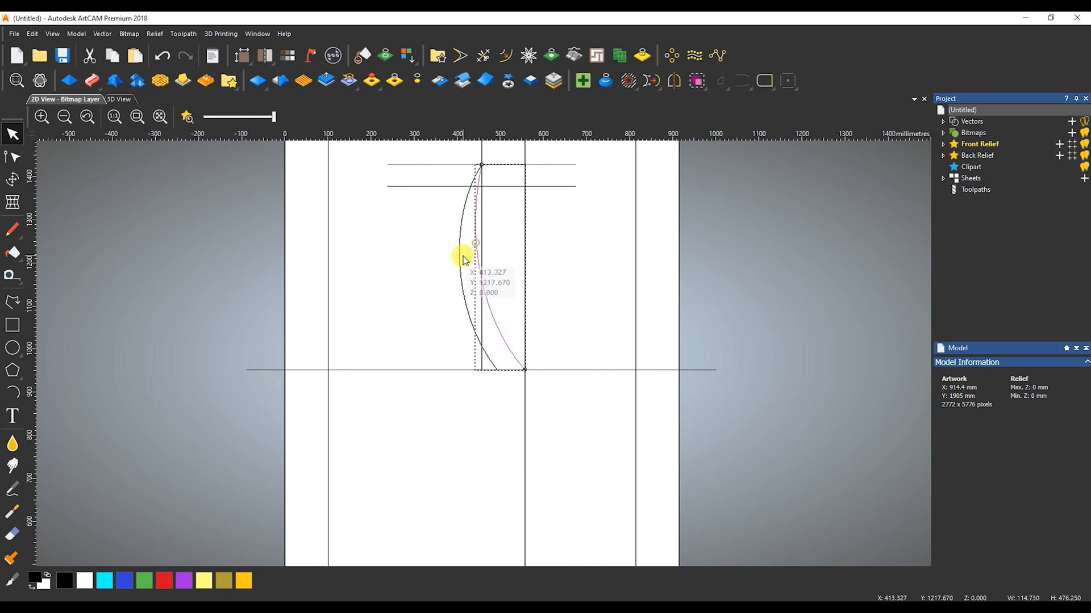
left_click(460, 267, "shift")
left_click(747, 85)
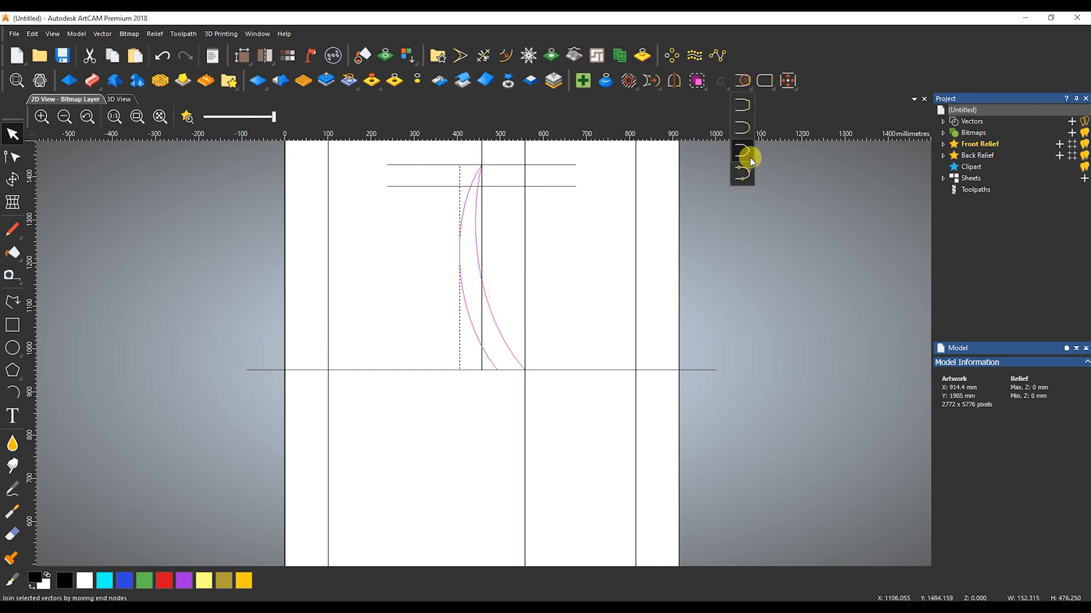
left_click(743, 149)
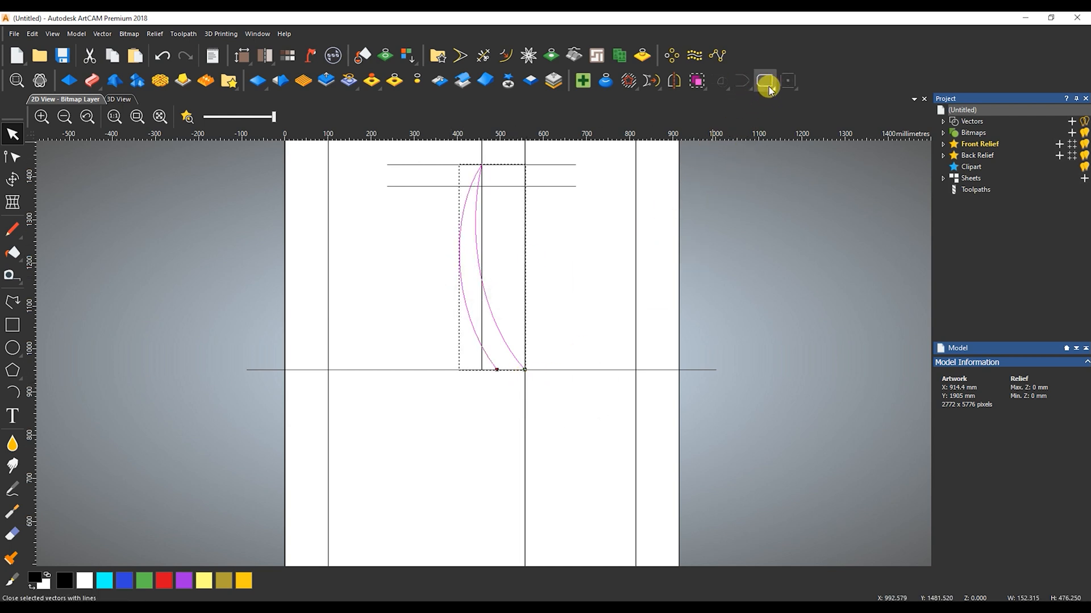
left_click_drag(510, 313, 501, 341)
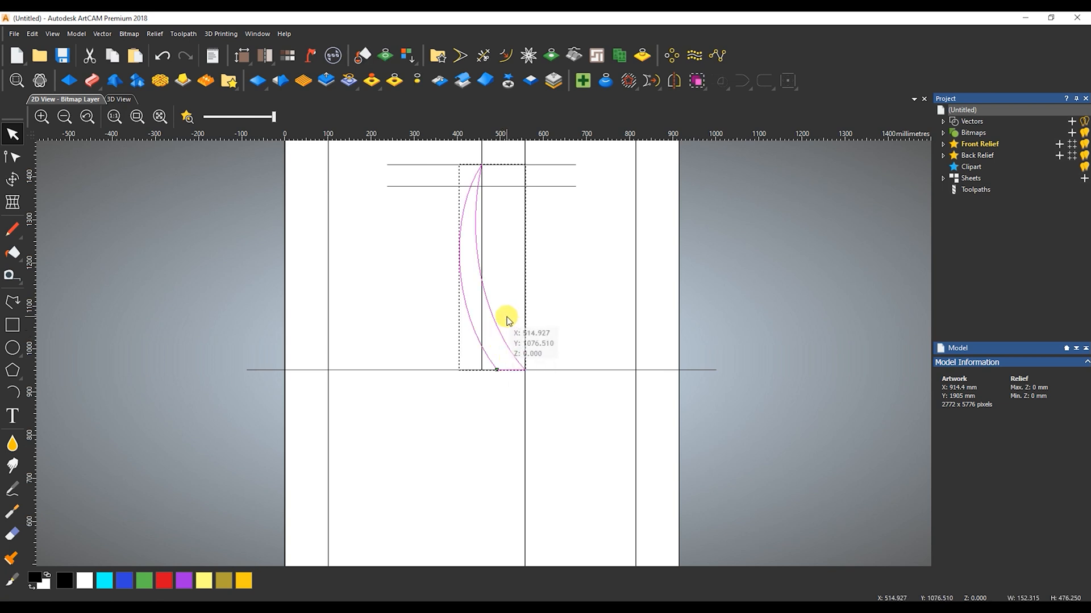
Mirror the closed shape over its bottom edge and mirror a copy of it back over its top edge
left_click(676, 84)
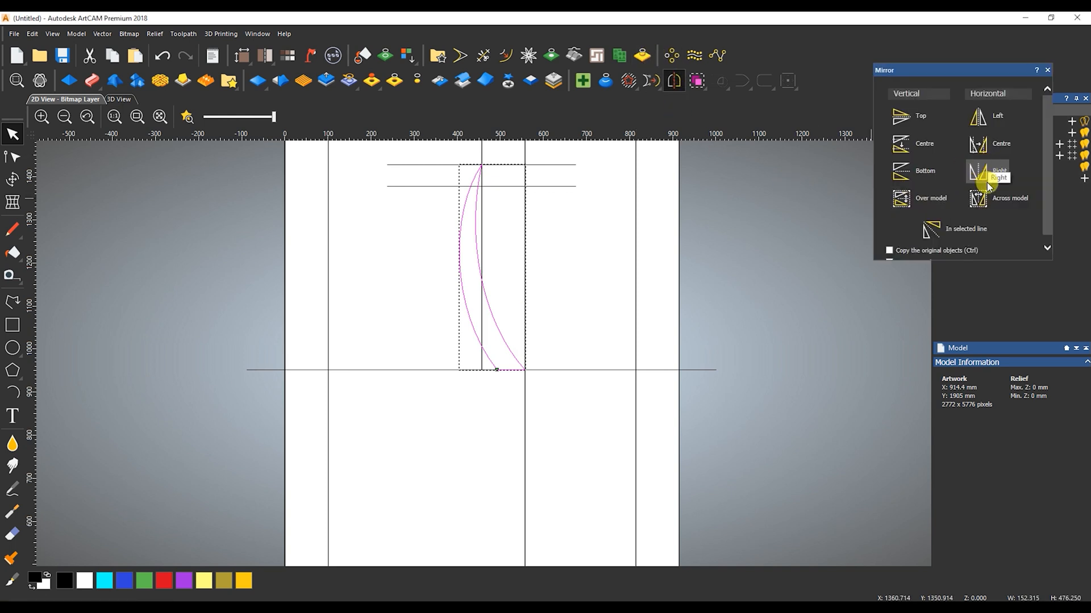
left_click(906, 181)
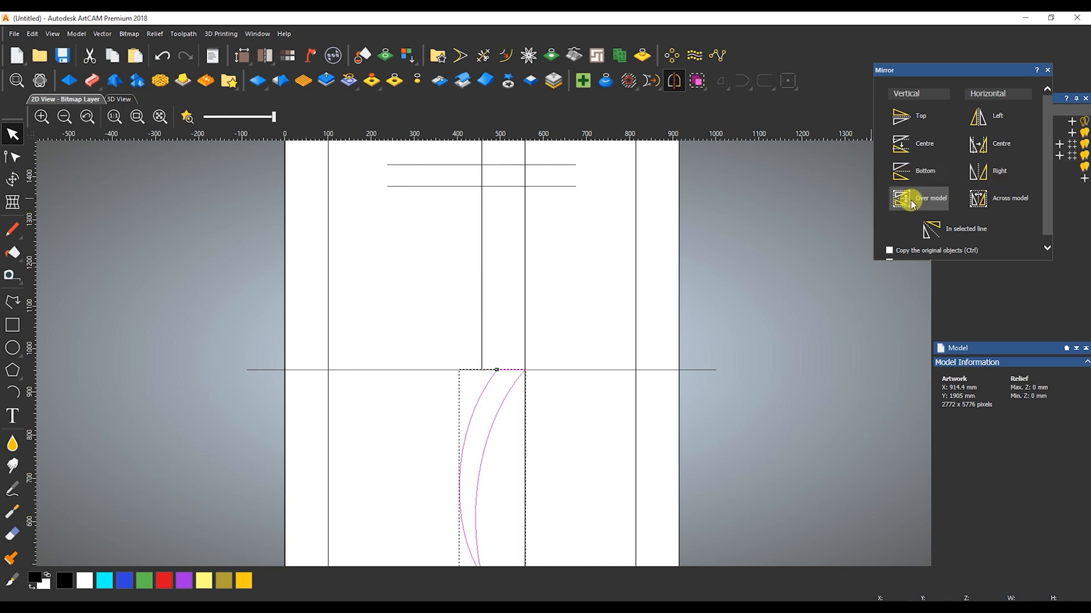
left_click(890, 251)
left_click(913, 123)
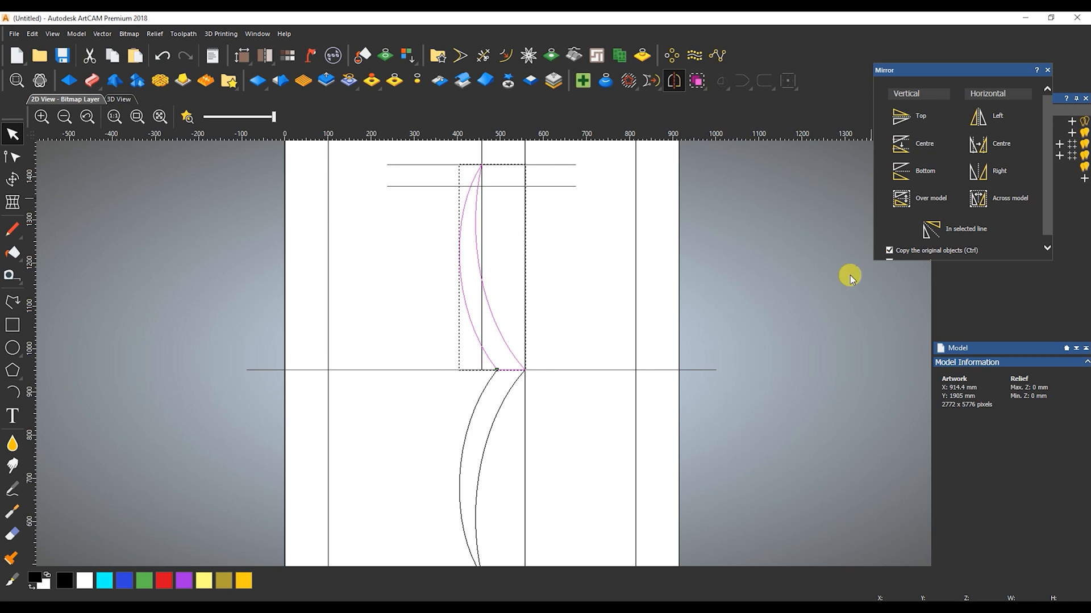
Mirror the upper curved shape horizontally across the model without keeping the original
left_click(461, 438)
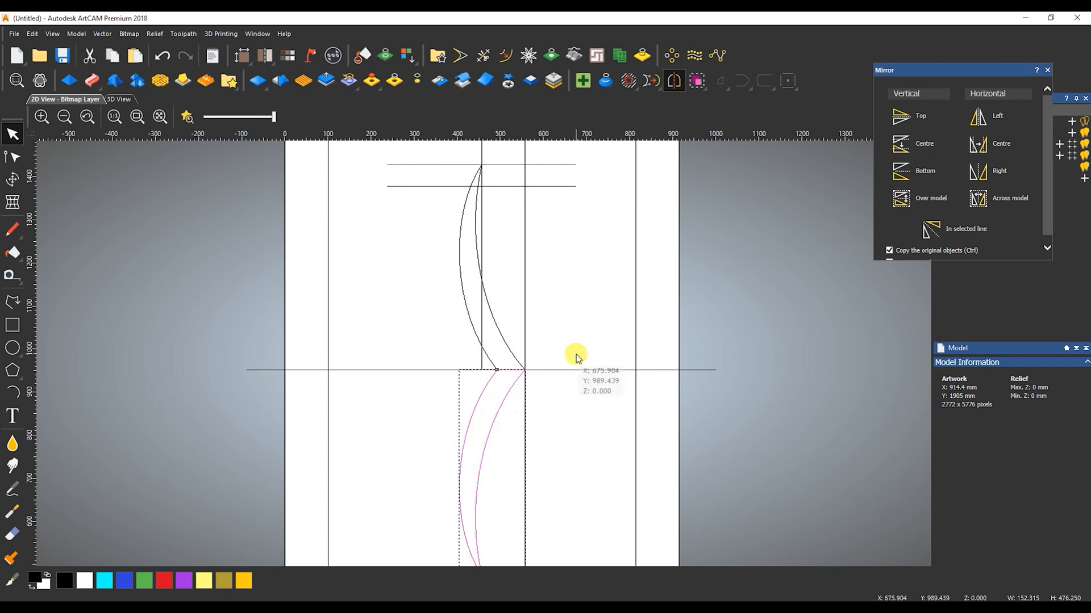
left_click_drag(514, 318, 491, 345)
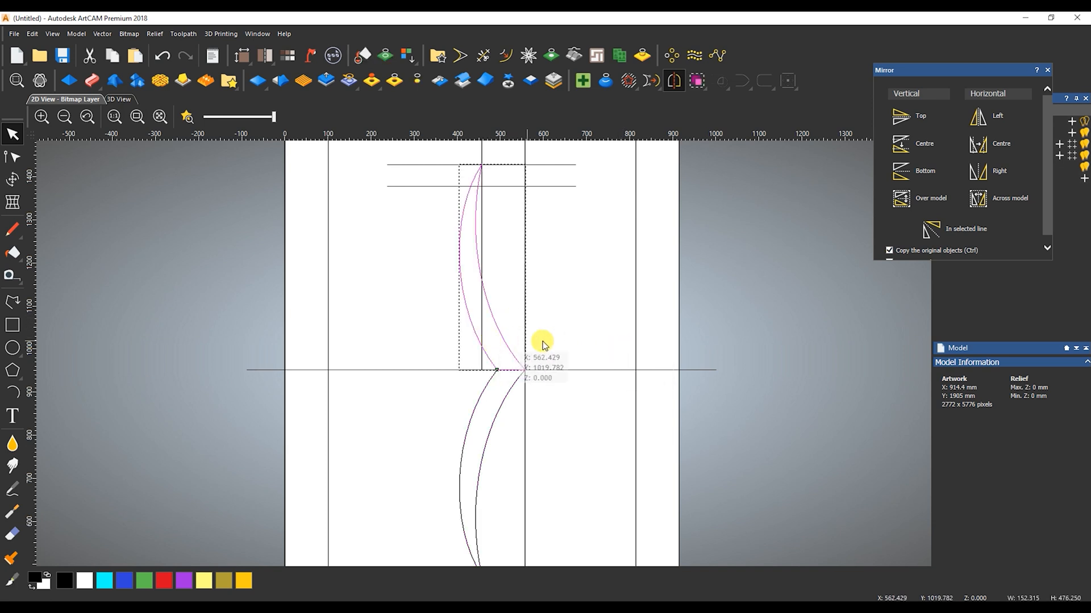
left_click(889, 251)
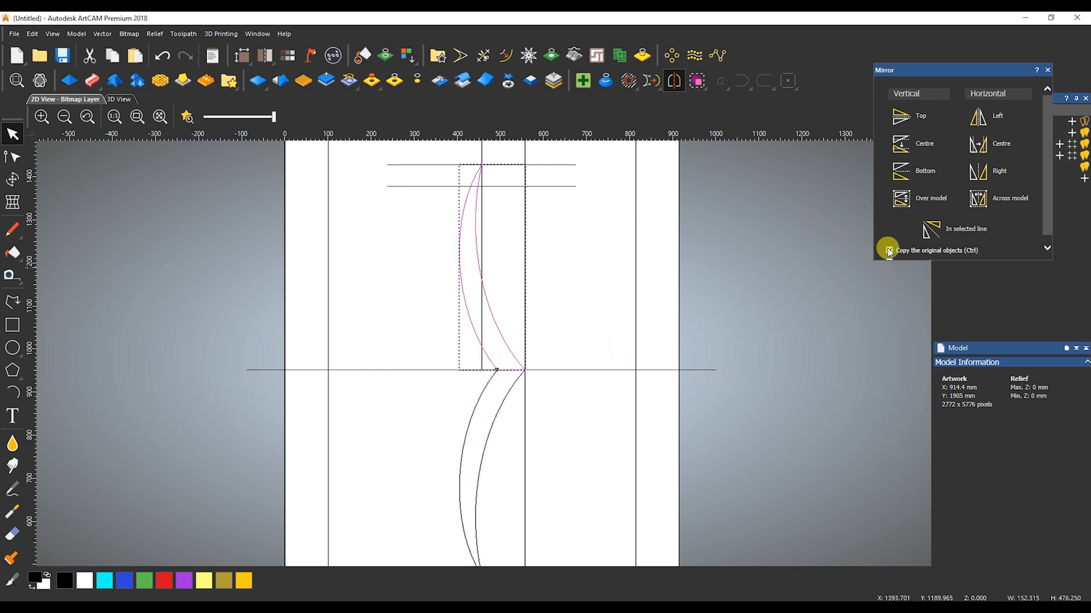
left_click(982, 149)
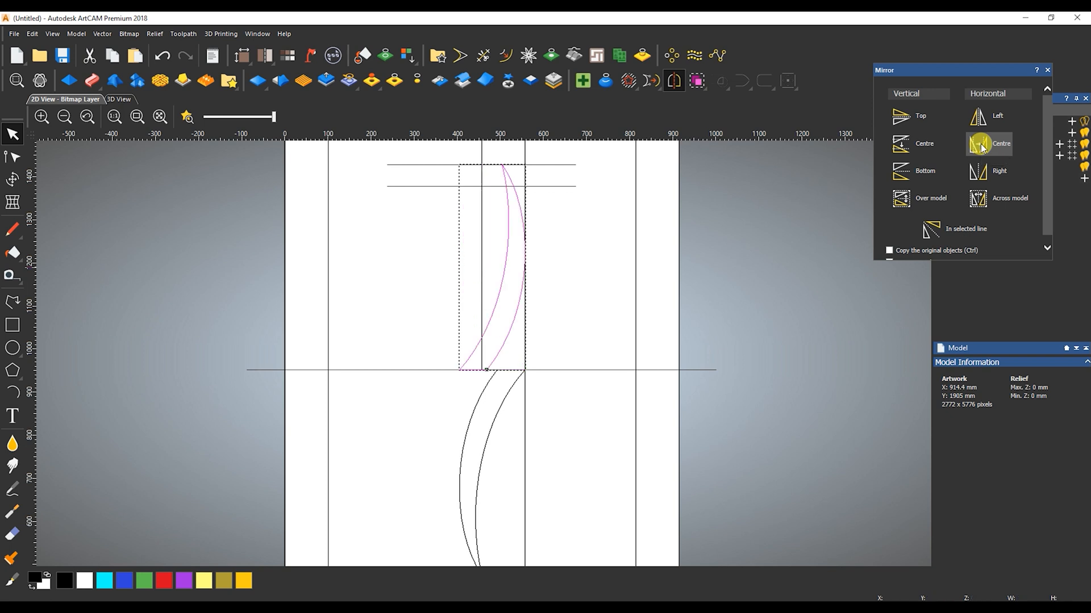
key("ctrl+z")
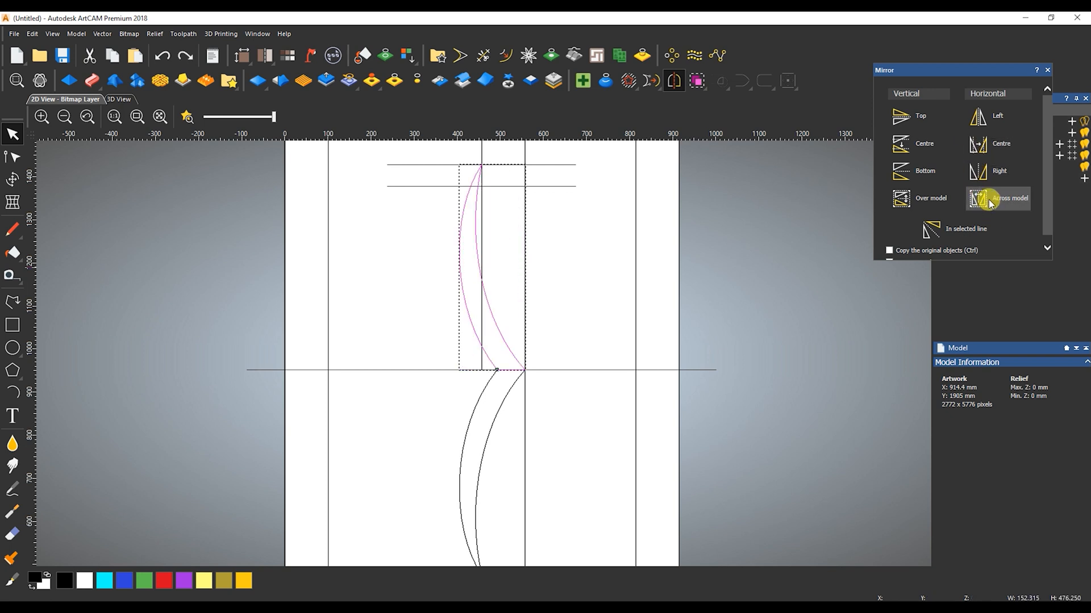
left_click(988, 199)
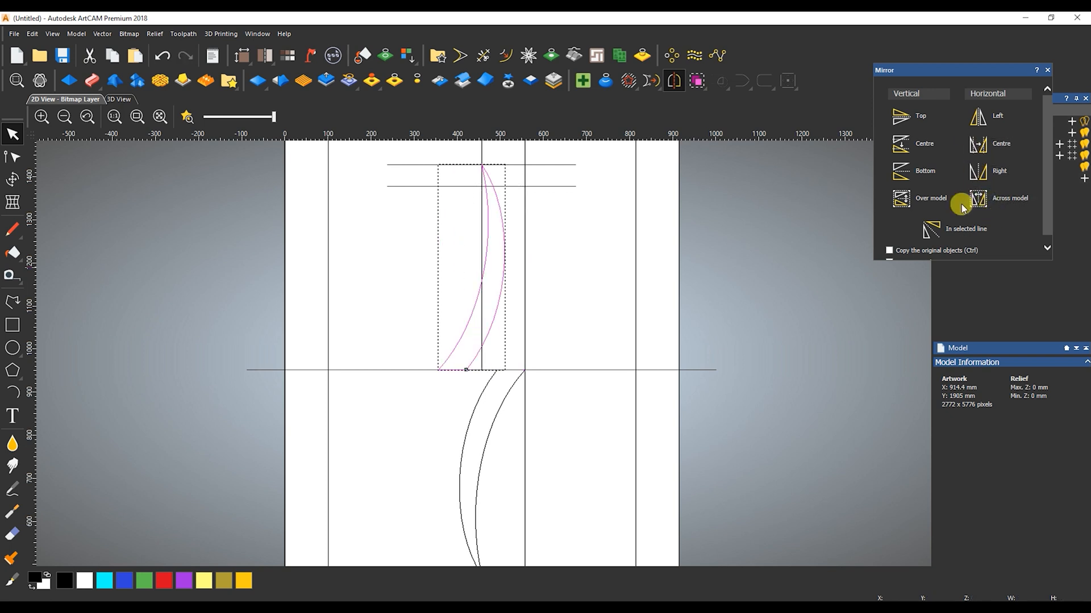
left_click(554, 337)
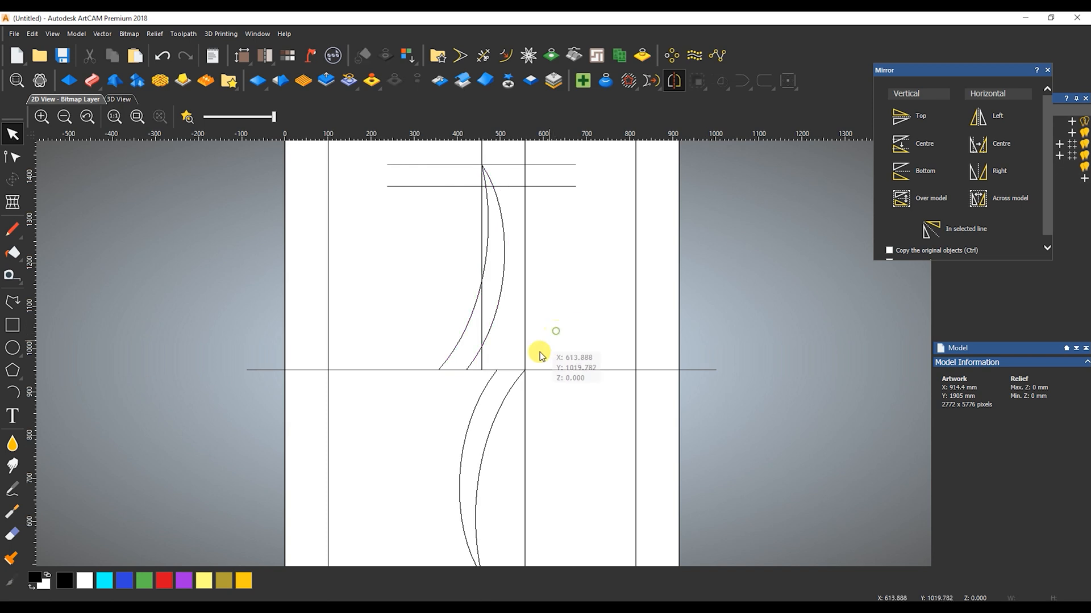
Draw a straight line about 59 mm wide and 169 mm high from the upper shape's lower-left corner to the lower shape's left curve
left_click(514, 389)
left_click(13, 302)
left_click(357, 369)
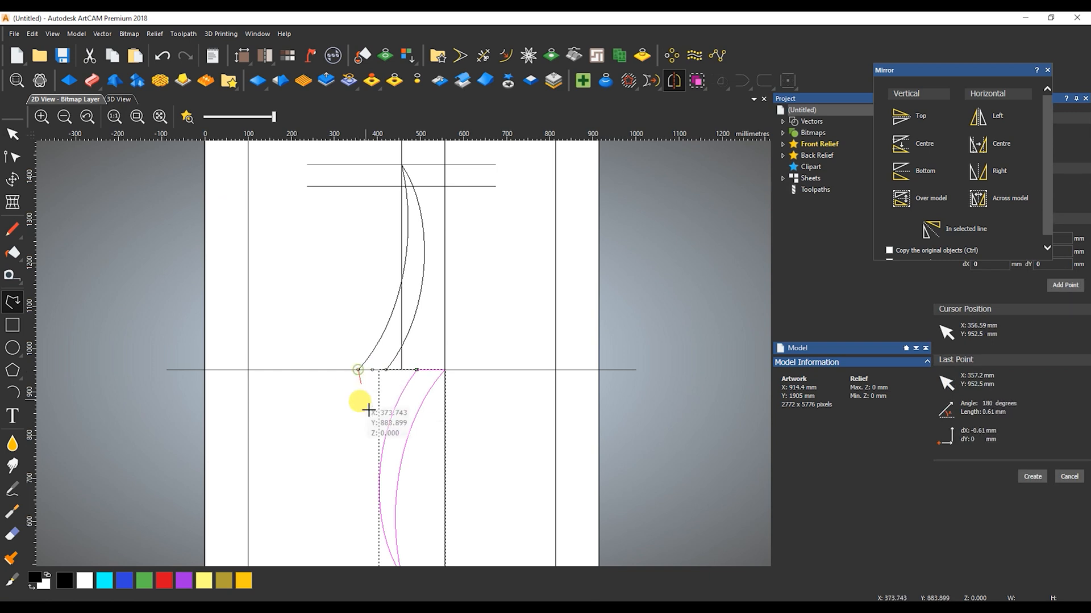
left_click(383, 442)
key("Escape")
Check the reference door photo and bend the new line outward into a curve
left_click(522, 608)
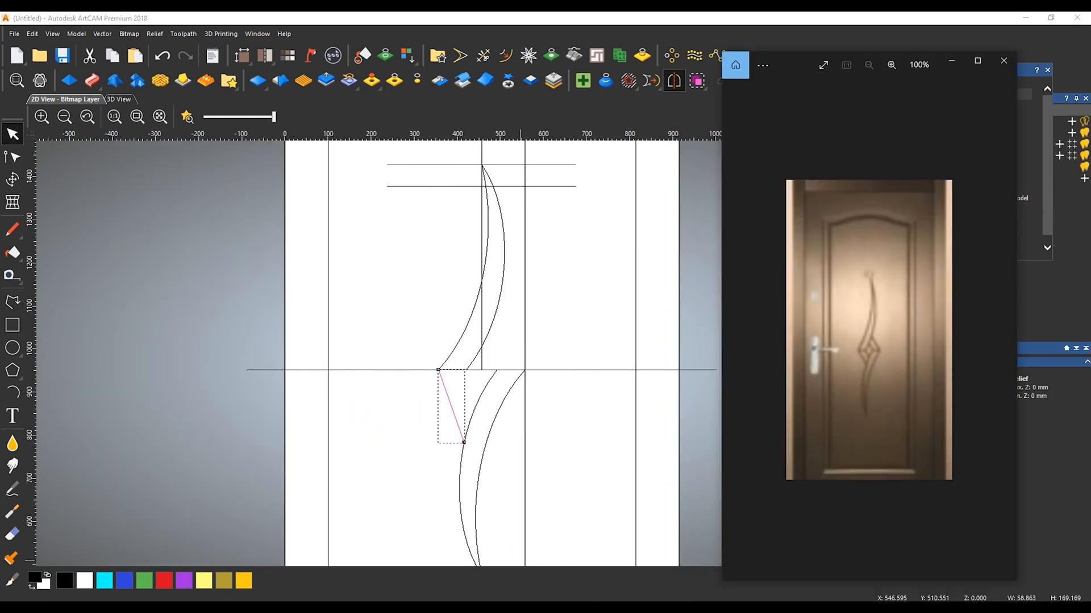
left_click(520, 607)
key("n")
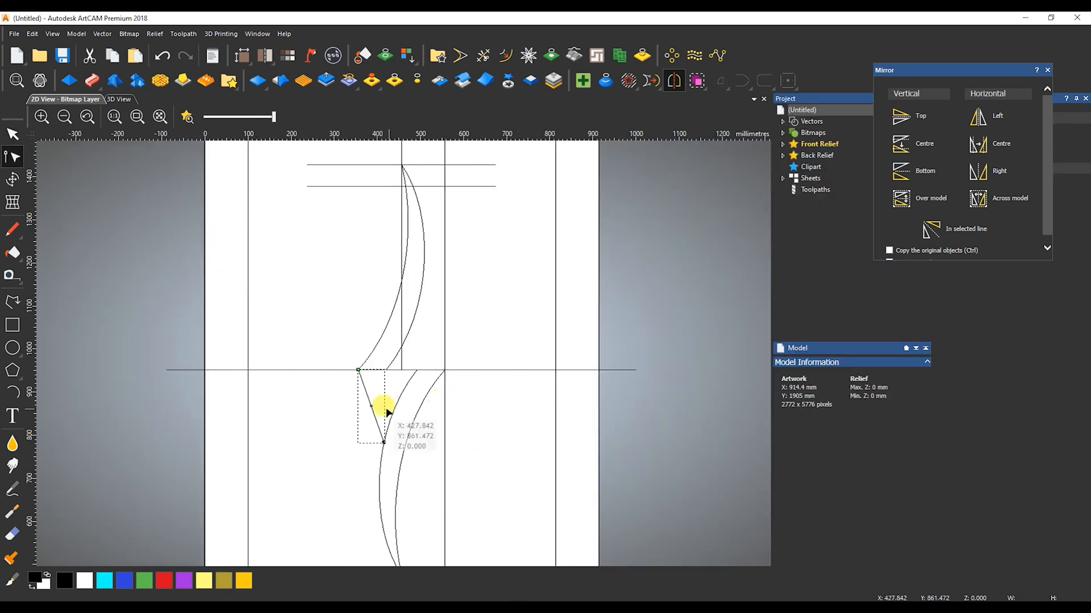
left_click(371, 407)
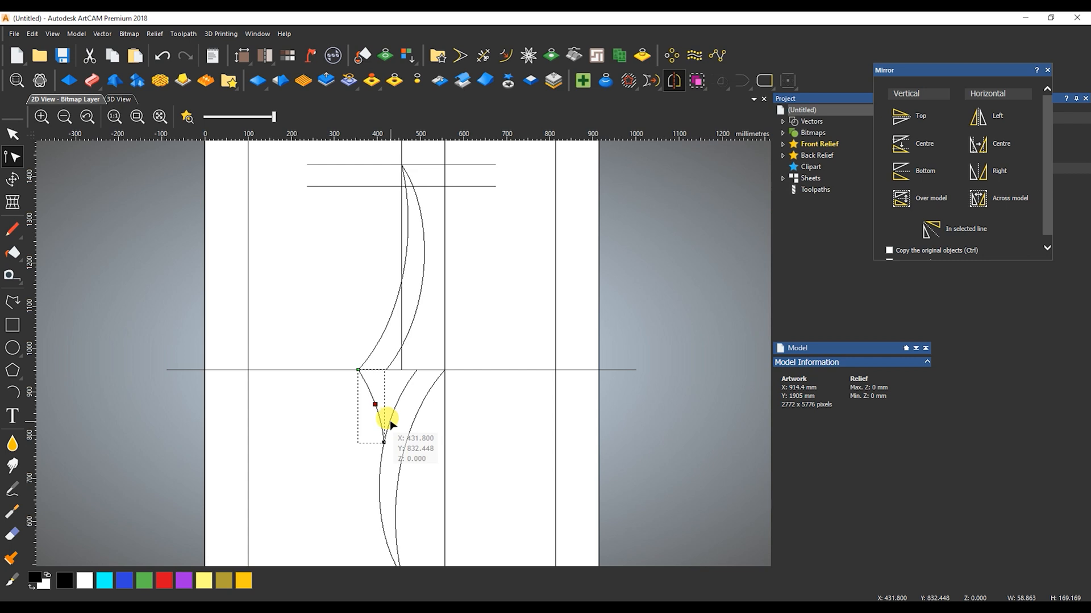
key("n")
Offset the short curve 50 mm inwards/left with sharp corners, keeping the original
left_click(1047, 71)
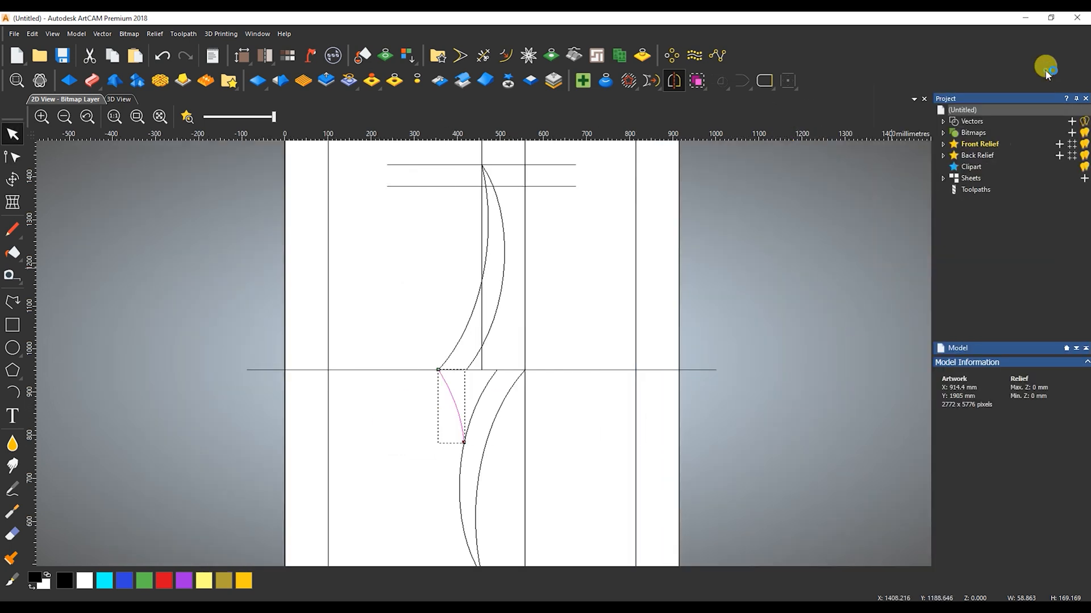
left_click(502, 57)
left_click(1068, 580)
key("ctrl+z")
left_click(1070, 581)
scroll(398, 375, "up", 2)
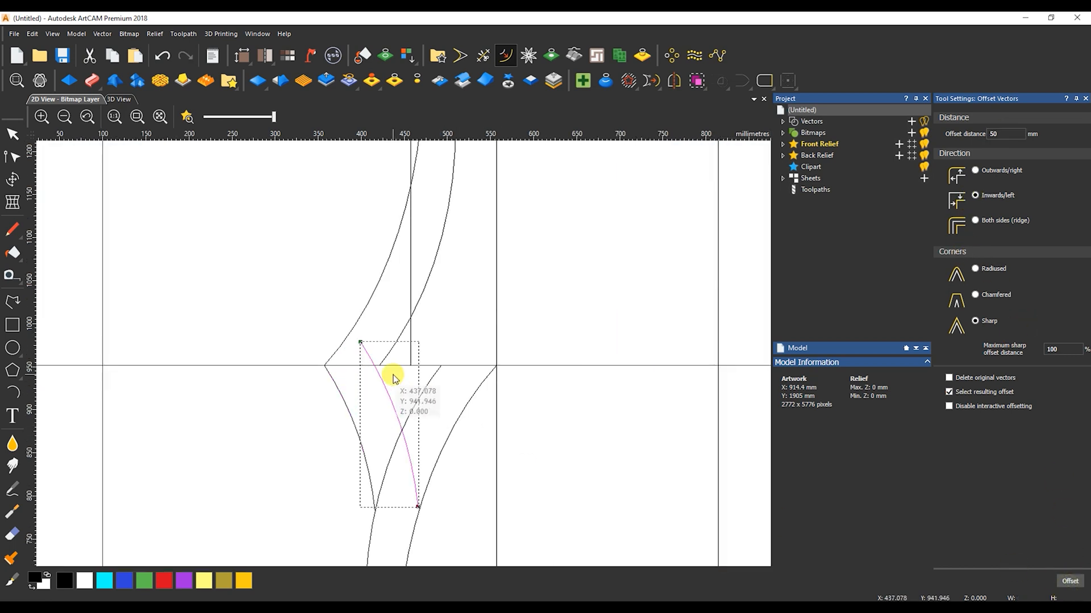
key("Escape")
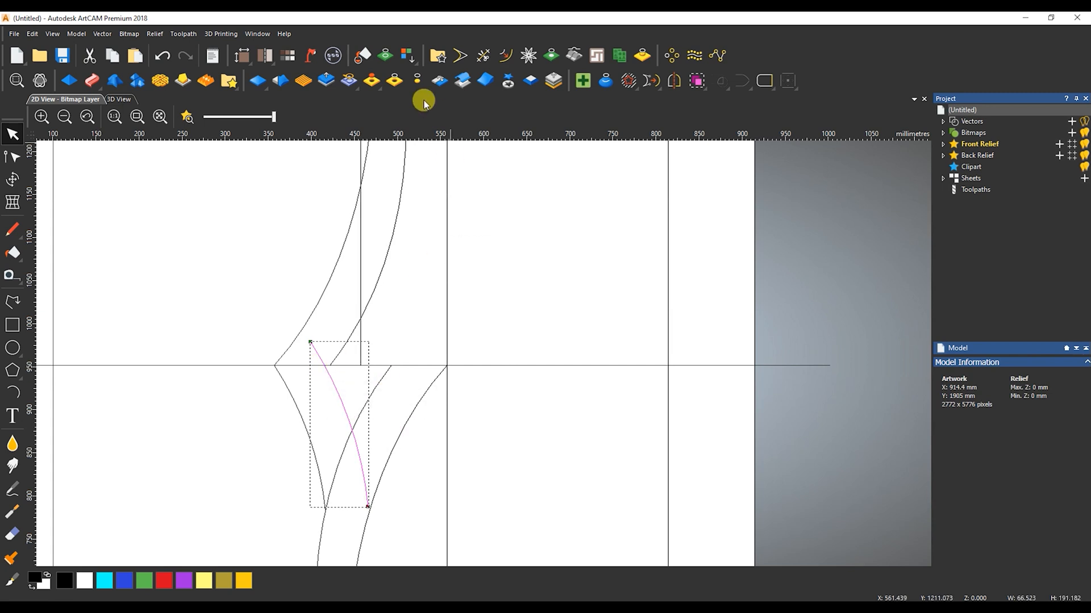
Trim the offset curve to the horizontal line and the lower shape, and move its upper end node onto the upper shape's corner
left_click(483, 55)
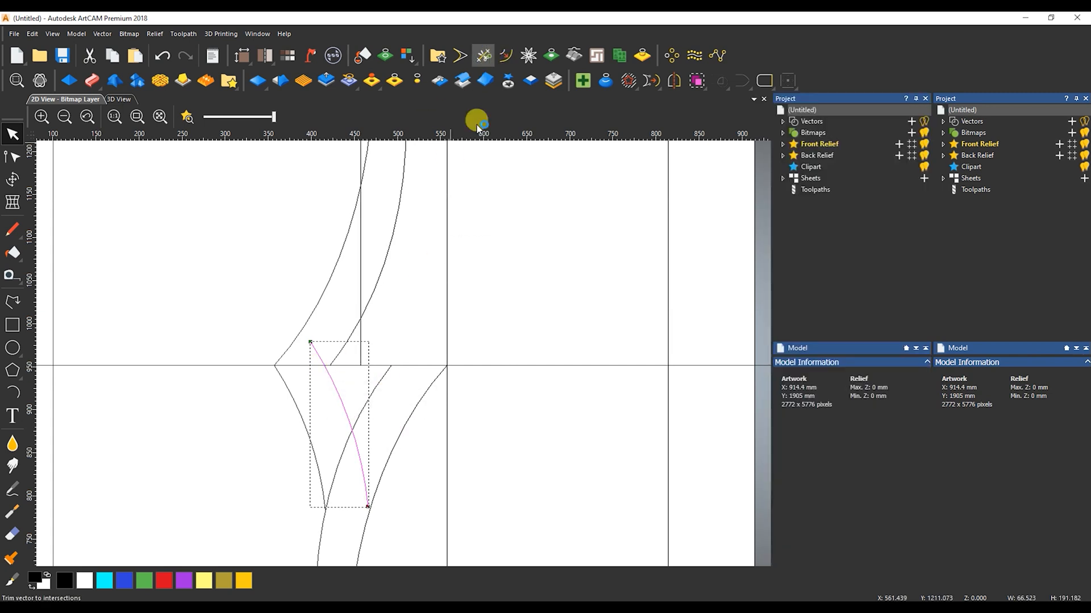
left_click(320, 357)
key("Escape")
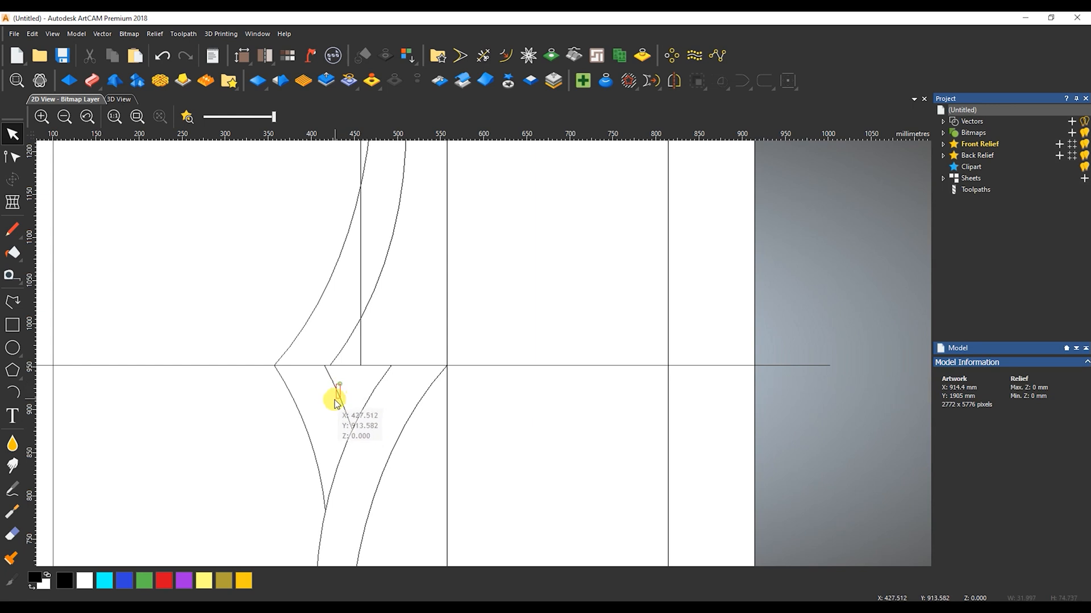
left_click(334, 393)
left_click_drag(323, 365, 330, 365)
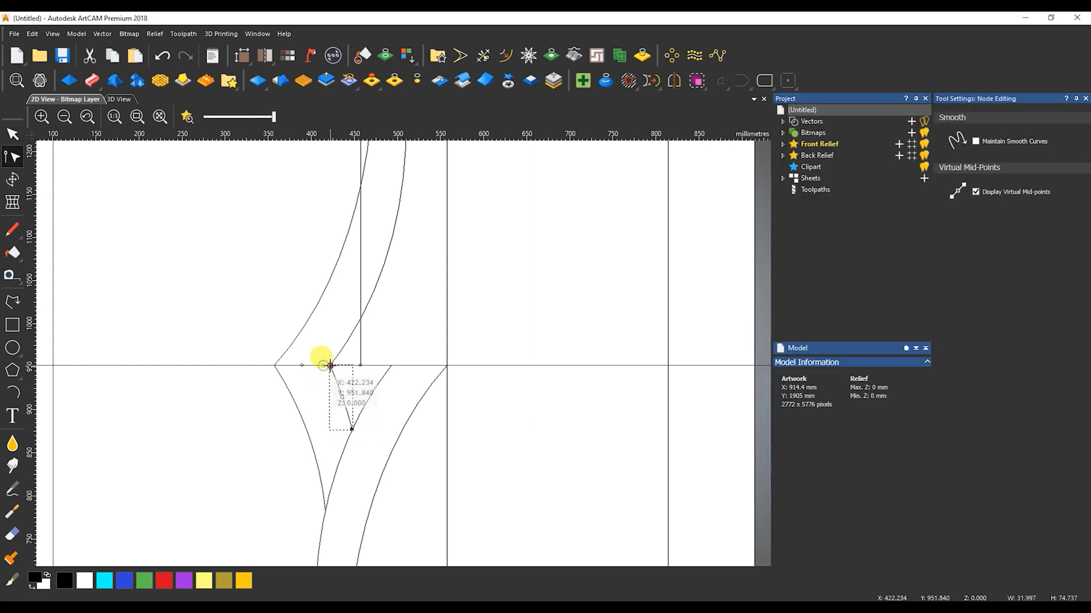
key("n")
Join the two short curves into a closed shape and bend its straight lower edge to follow the lower shape's curve
left_click_drag(312, 403, 293, 412)
left_click(292, 415, "shift")
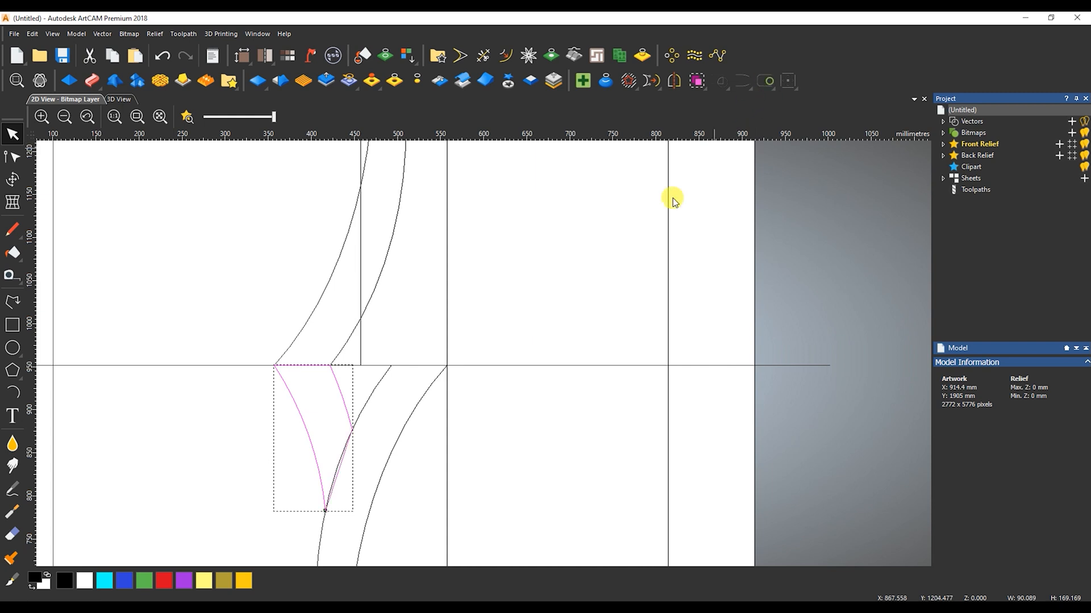
key("n")
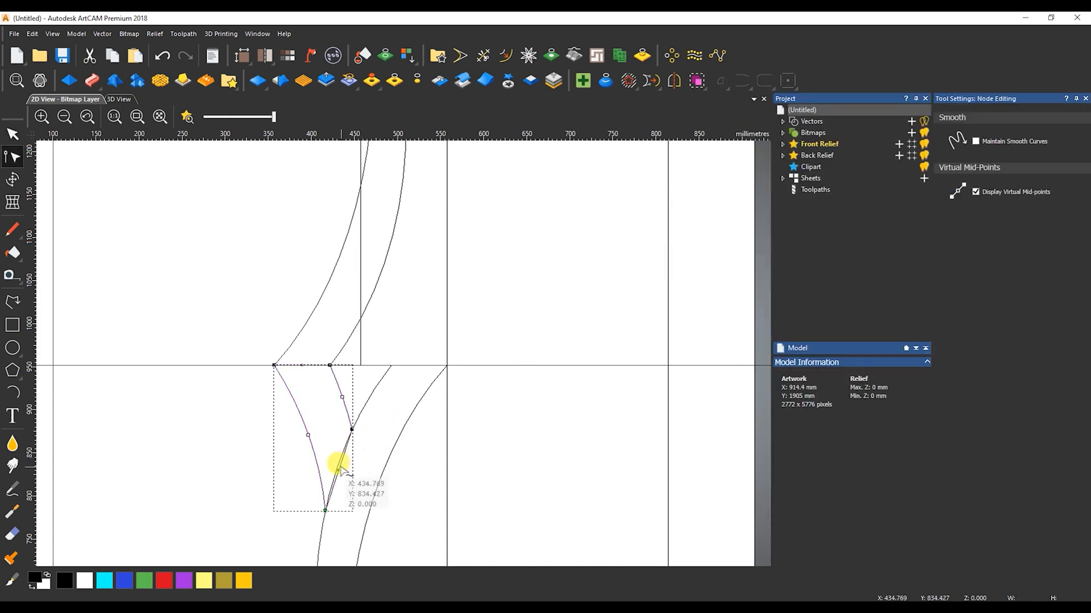
left_click_drag(339, 469, 338, 471)
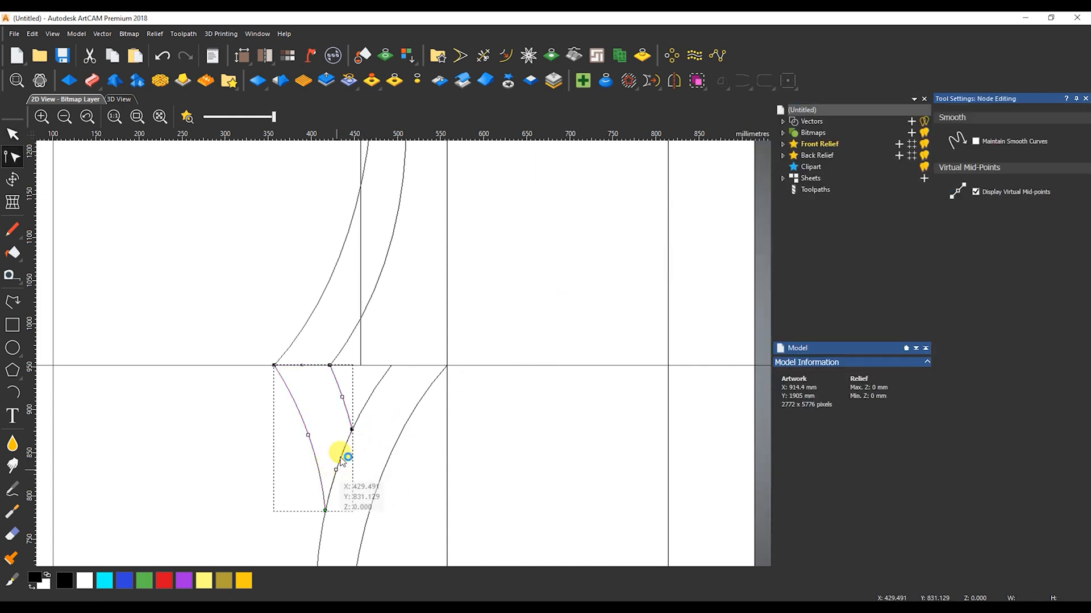
key("n")
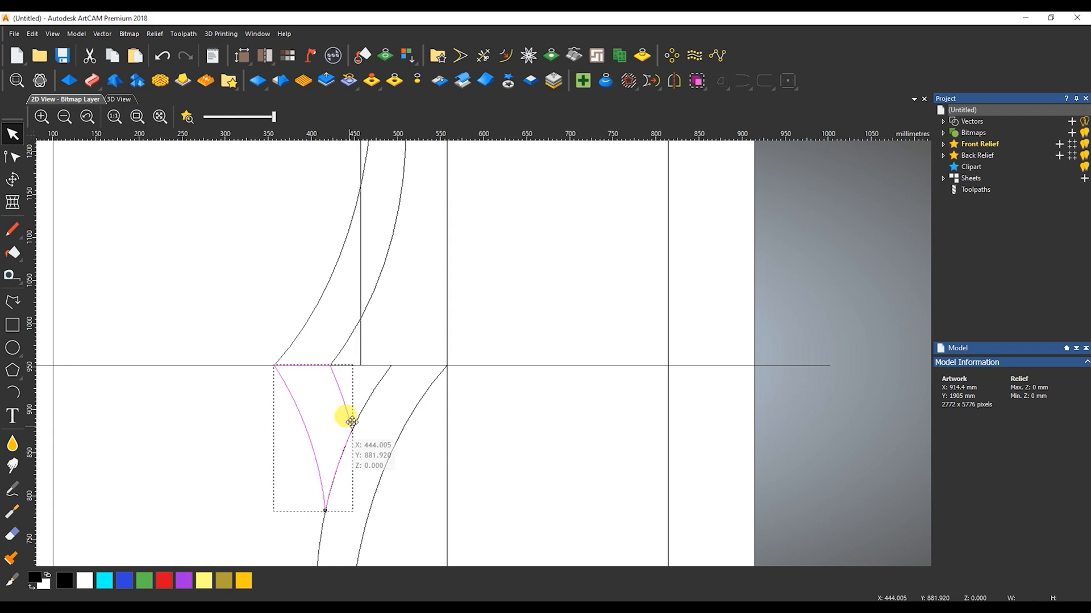
Mirror a copy of the small closed shape across the model and flip that copy vertically to above the horizontal line
left_click(675, 82)
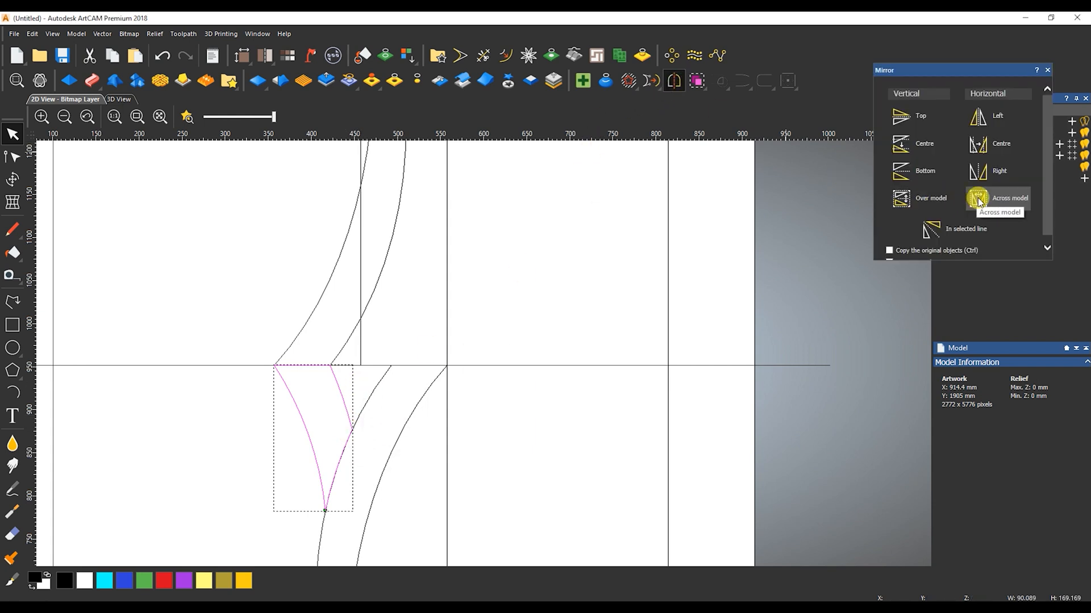
left_click(889, 250)
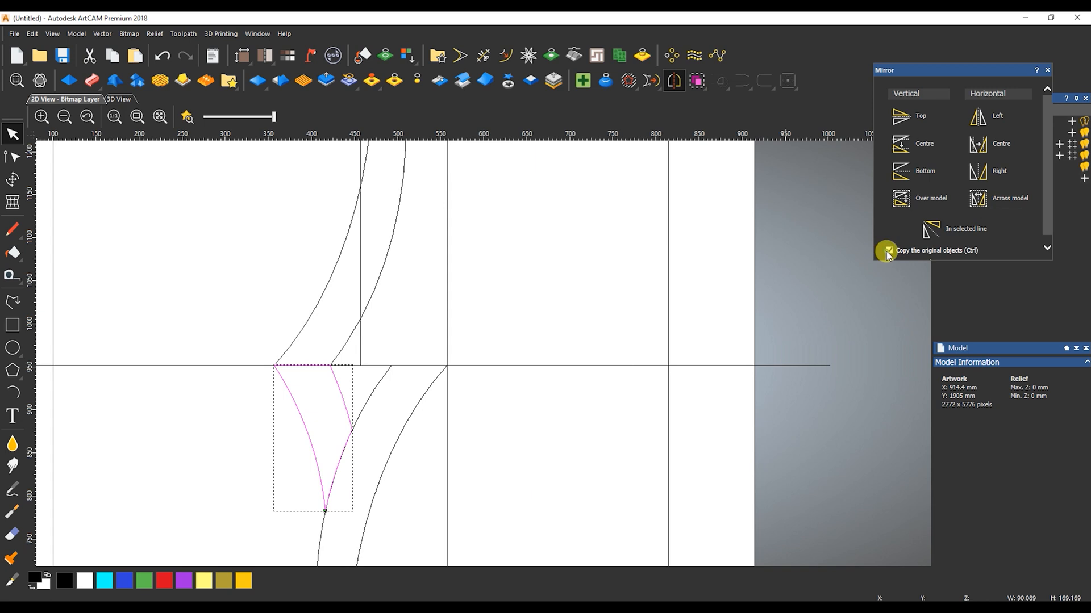
left_click(977, 200)
left_click(889, 250)
left_click(907, 149)
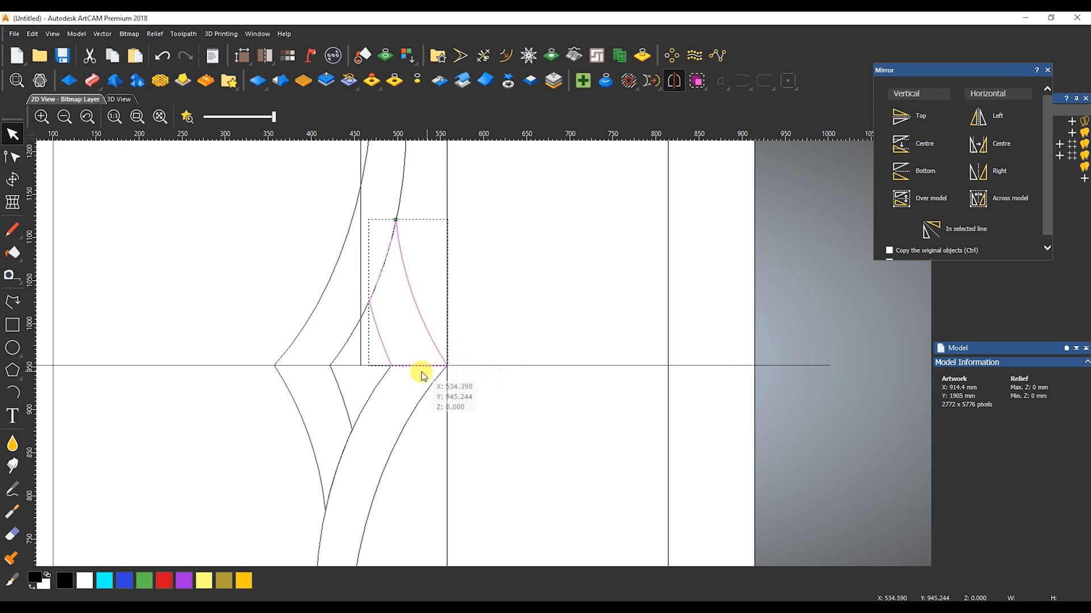
Delete the two vertical construction lines that pass through the centre ornament
left_click(359, 259)
mouse_move(359, 258)
left_mouse_down()
mouse_move(352, 250)
mouse_move(463, 252)
left_mouse_up()
key("Delete")
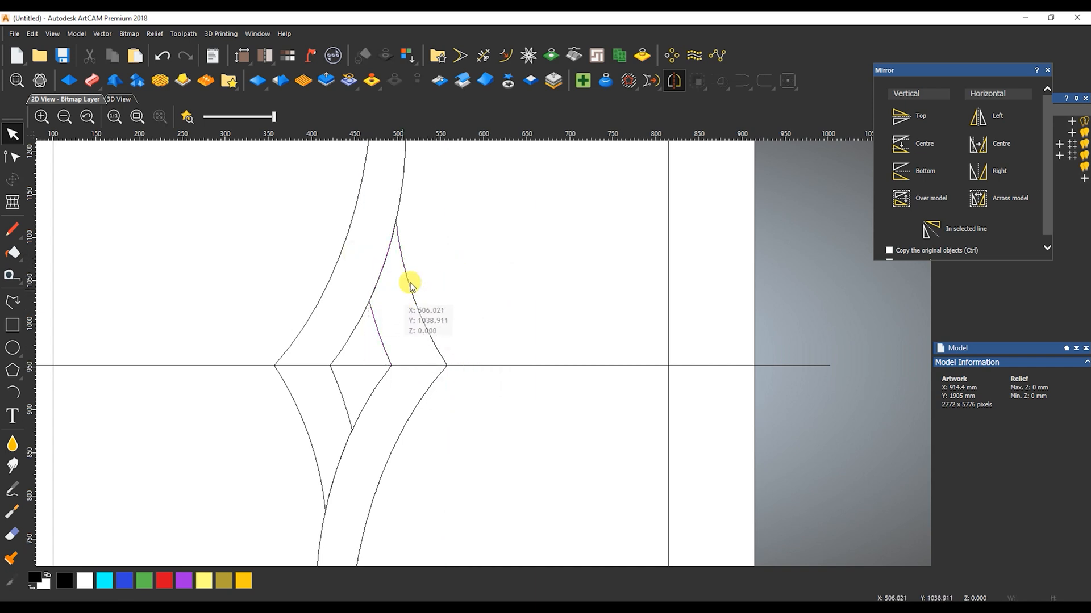
Give the small closed shape above the horizontal line a square 45° relief profile limited to 8 mm height
left_click(413, 289)
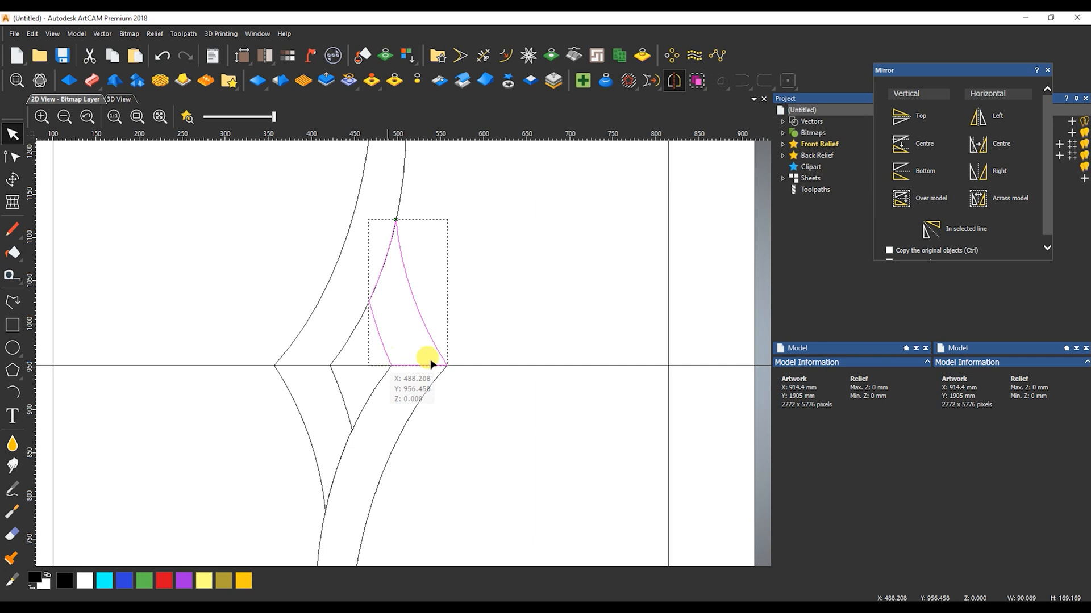
left_click(1048, 70)
left_click(964, 163)
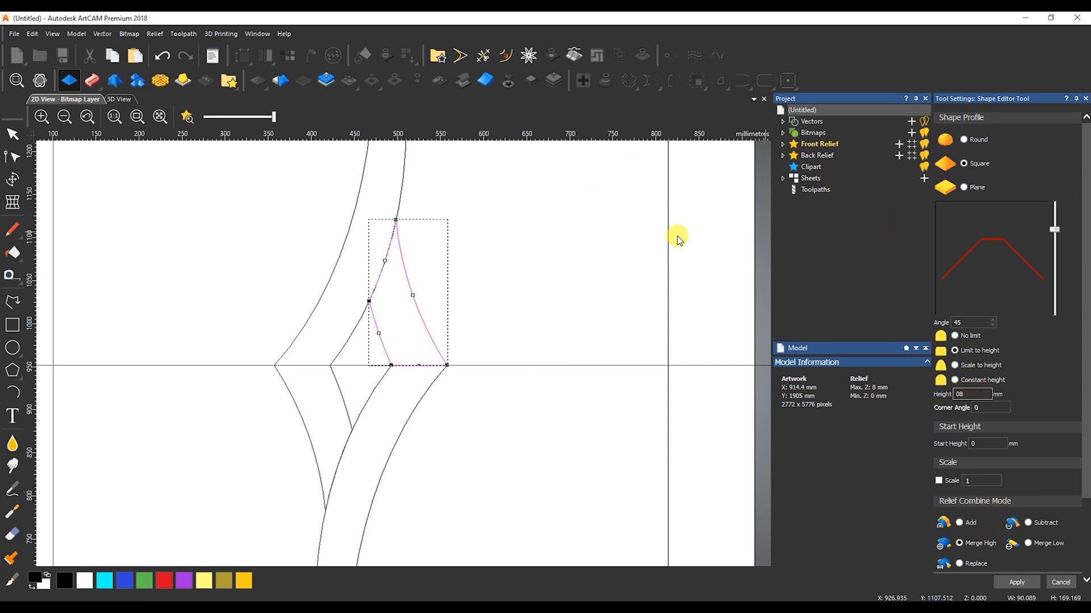
Show the relief in the 2D view, and inspect it in 3D with the vectors displayed over it
left_click(187, 117)
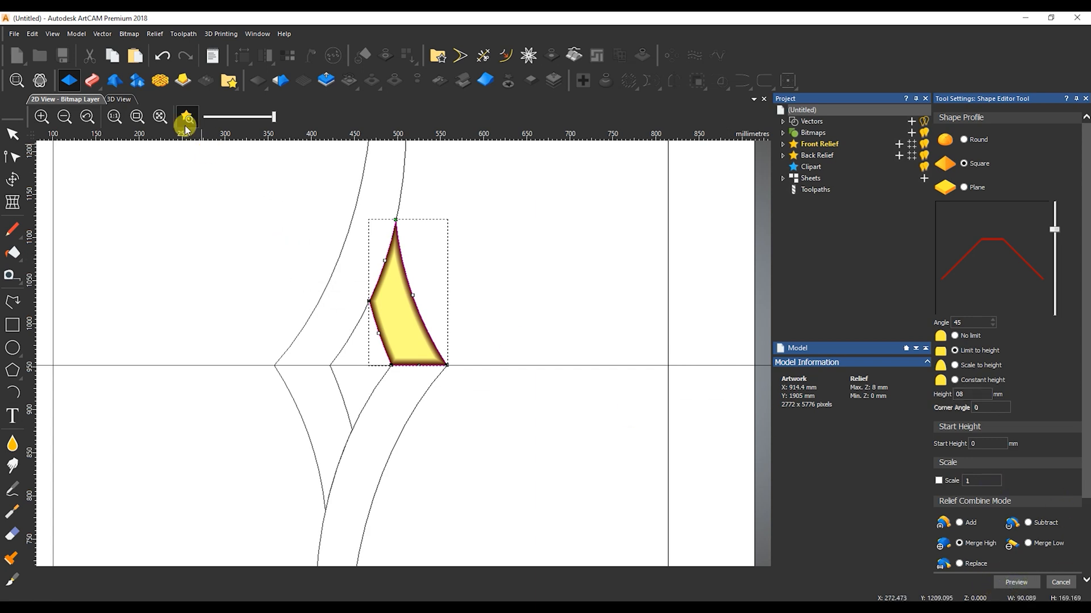
left_click(120, 99)
scroll(439, 341, "up", 3)
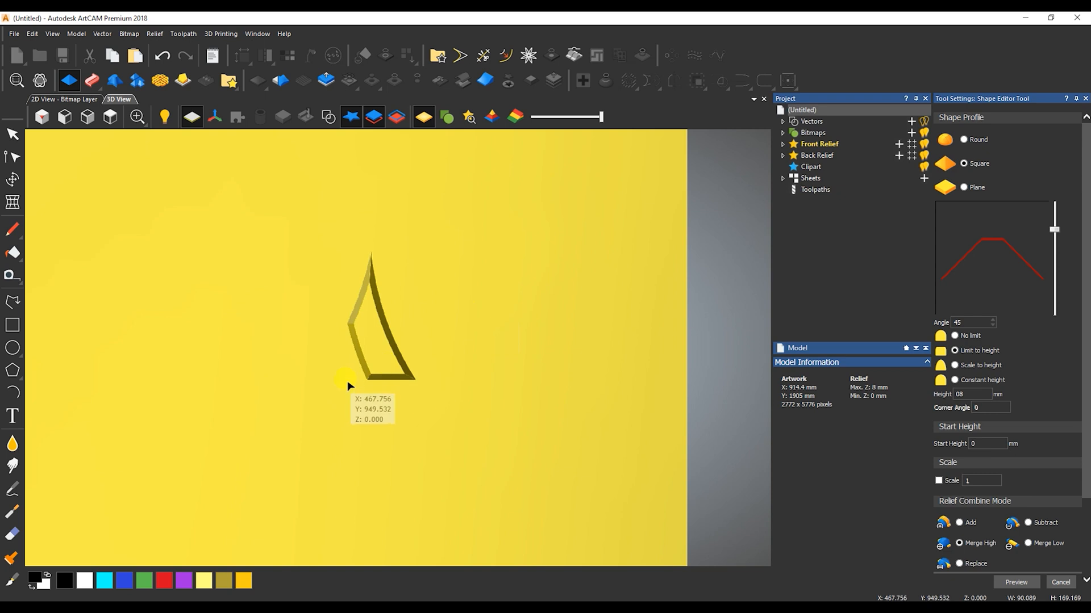
left_click_drag(348, 382, 428, 261)
left_click(330, 118)
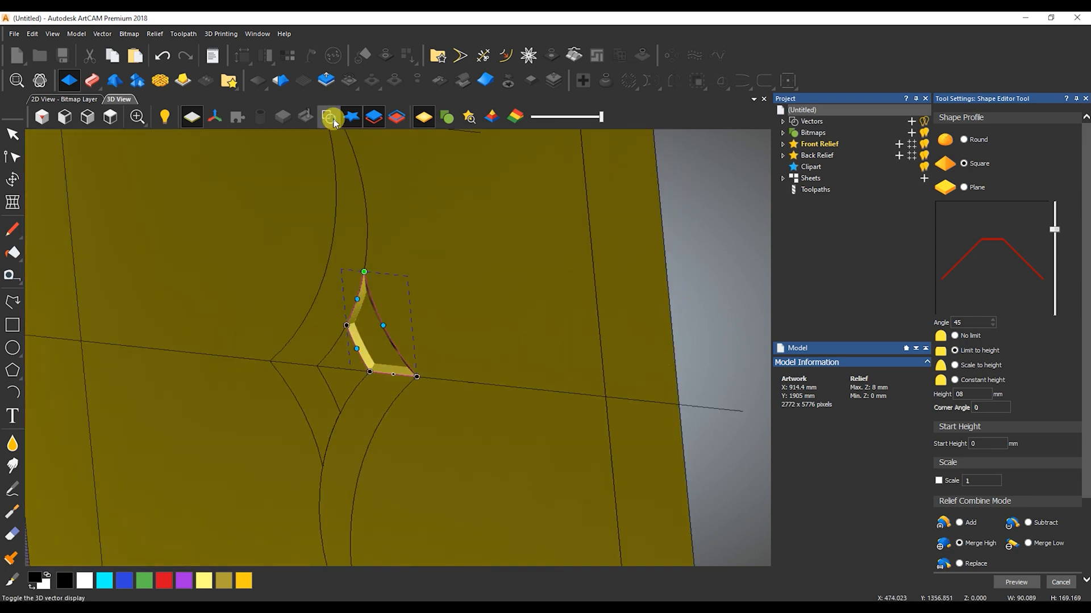
Apply a square 45° relief profile limited to 8 mm height to the long upper curved shape
left_click(329, 252)
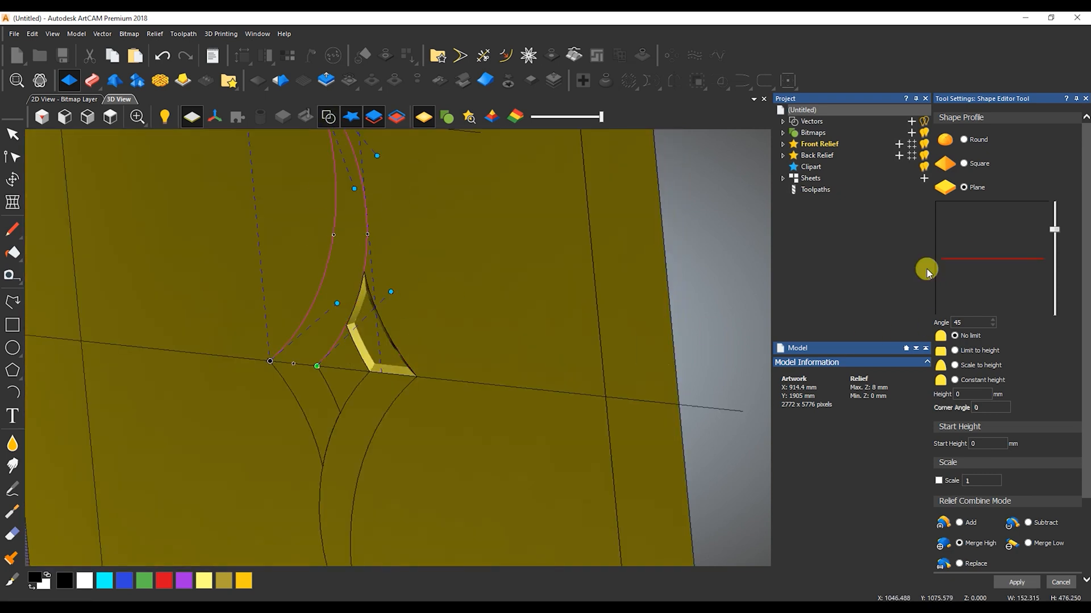
left_click(965, 163)
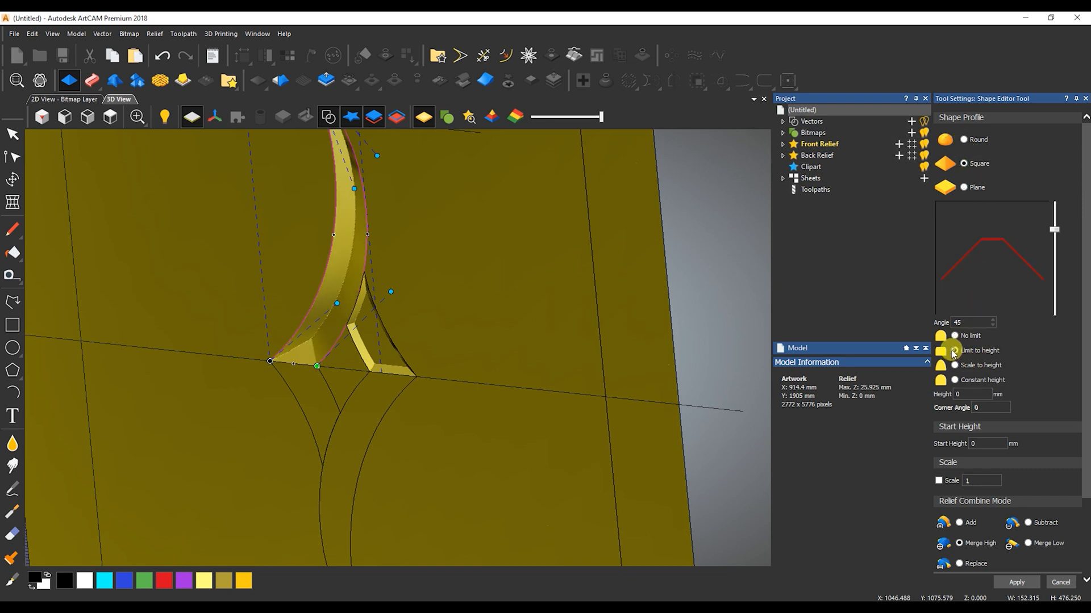
left_click(983, 390)
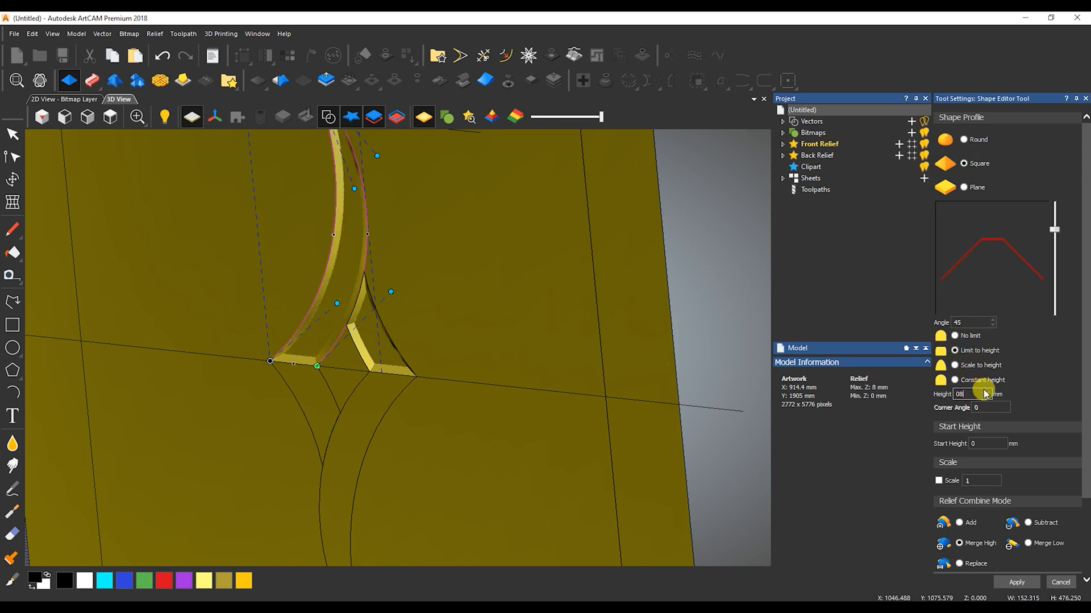
middle_click_drag(380, 354, 347, 338)
scroll(347, 339, "up", 3)
scroll(347, 339, "up", 1)
middle_click_drag(378, 373, 441, 372)
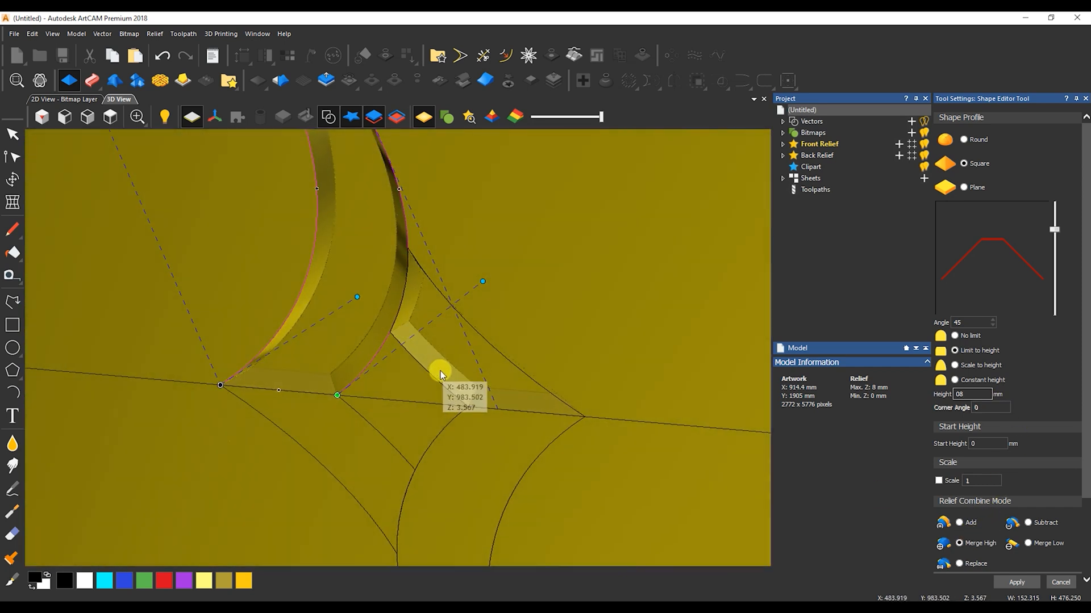
left_click(1016, 582)
Give the small closed shape below the horizontal line a square 45° relief profile limited to 8 mm height
left_click(349, 460)
left_click(963, 163)
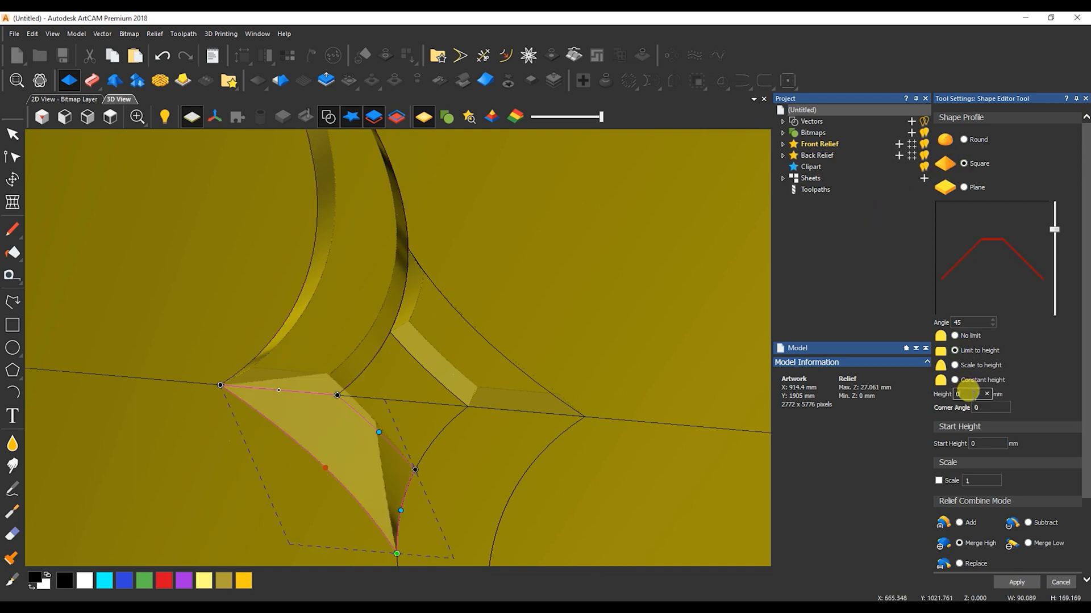
type("8")
left_click(1017, 583)
left_click_drag(318, 431, 489, 489)
left_click_drag(338, 132, 318, 334)
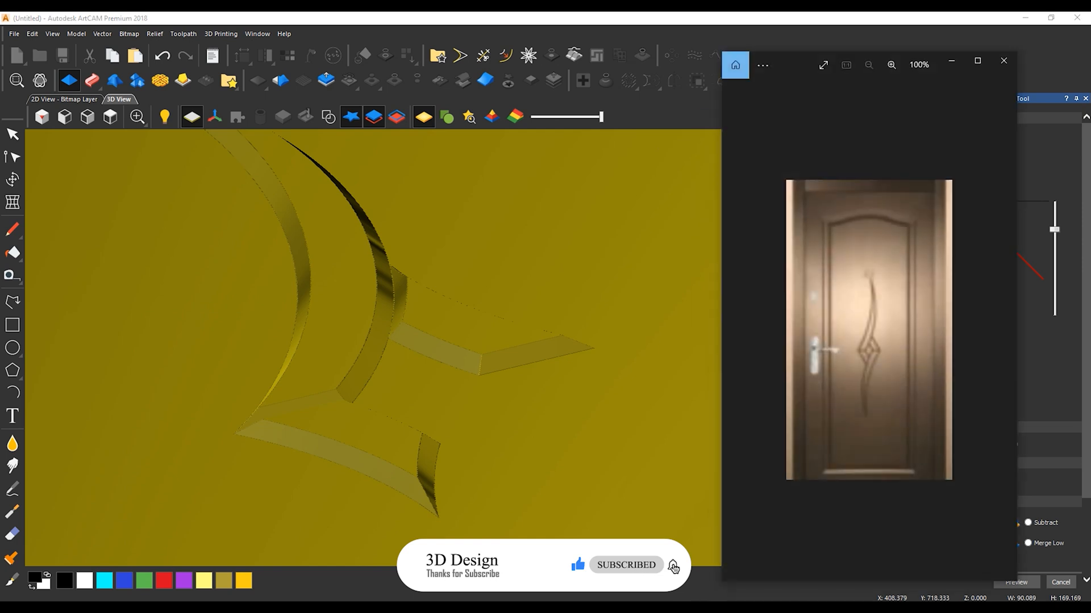
left_click_drag(414, 287, 417, 384)
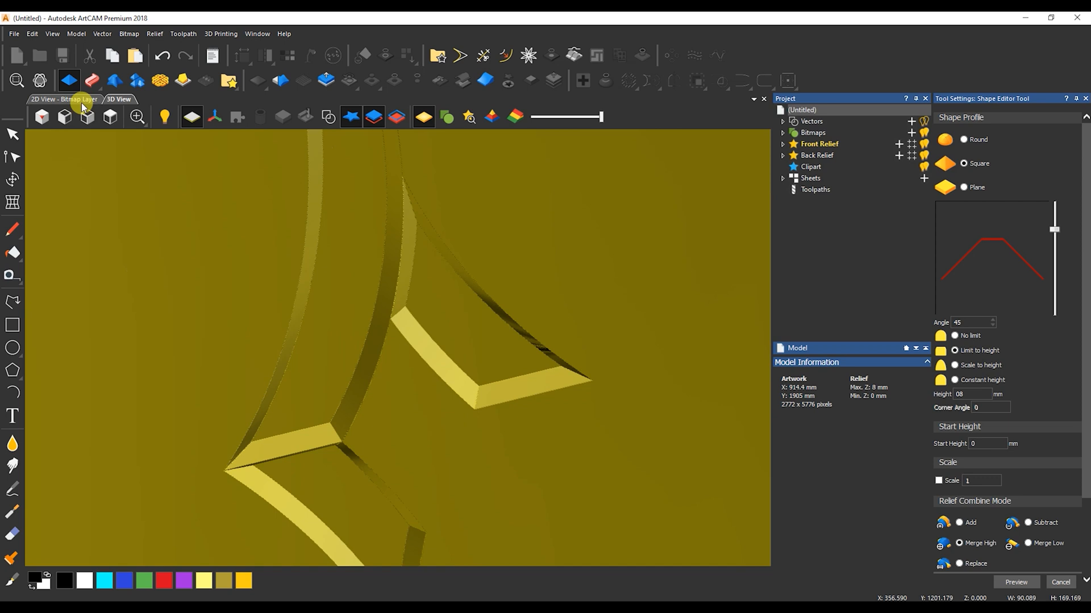
Apply a square 45° relief profile limited to 8 mm height to the long lower curved shape
left_click(326, 116)
left_click(537, 462)
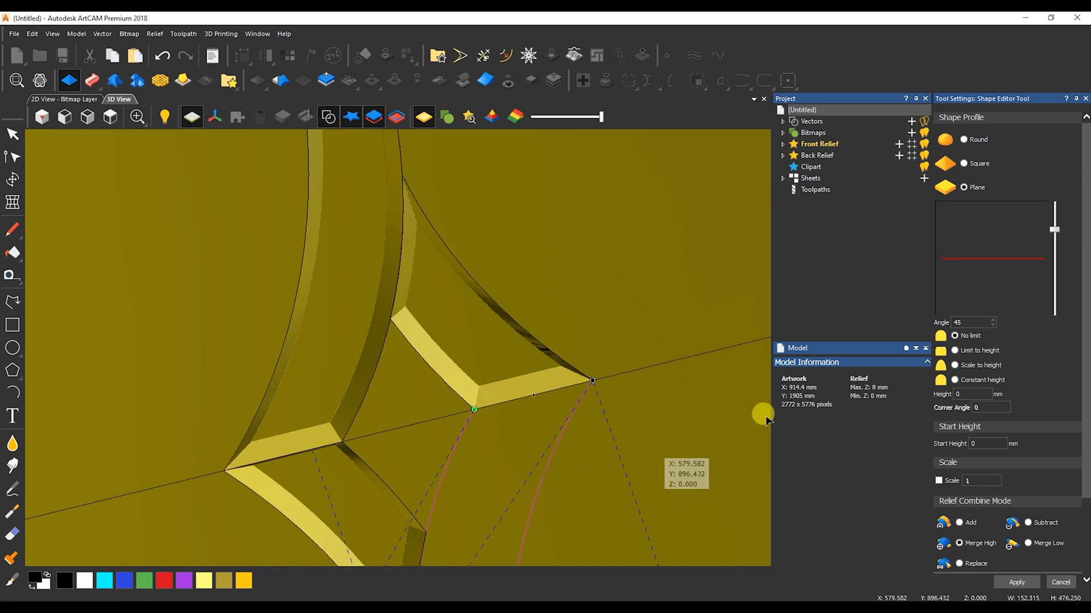
left_click(958, 169)
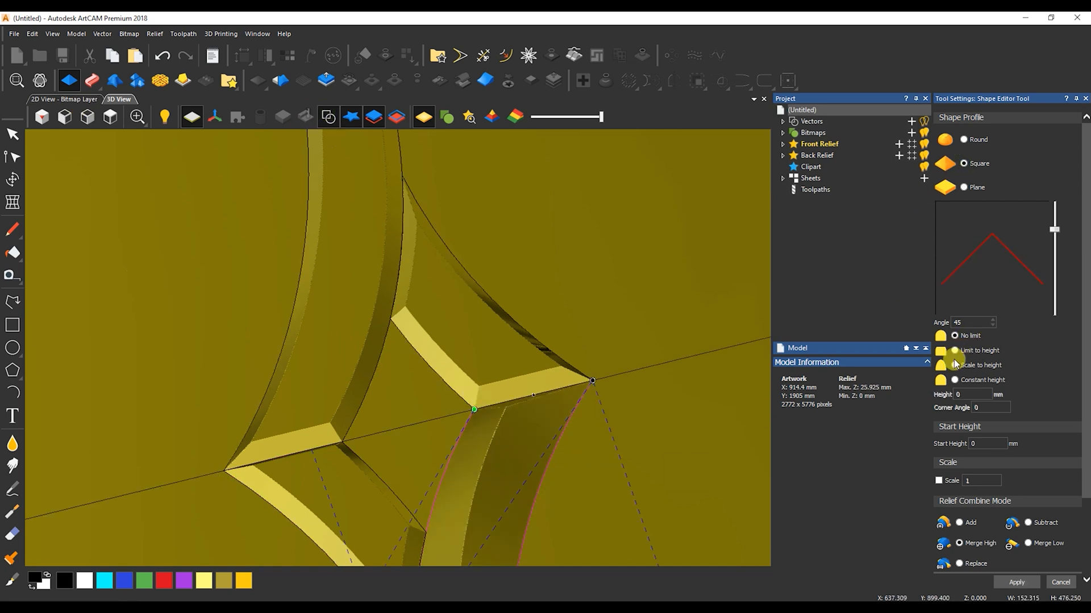
left_click(954, 351)
left_click(961, 394)
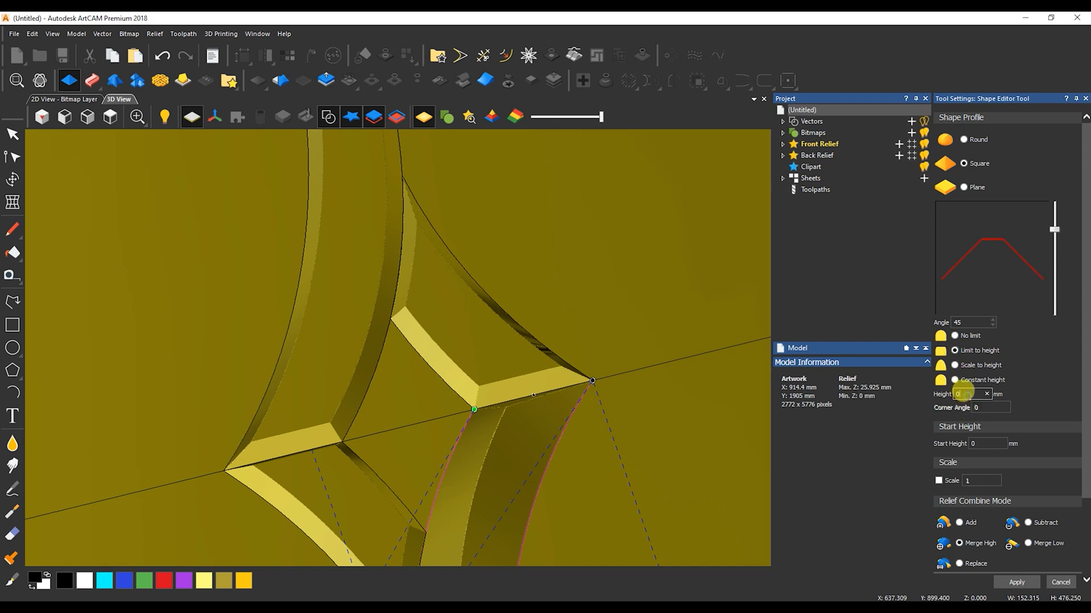
type("8")
key("Tab")
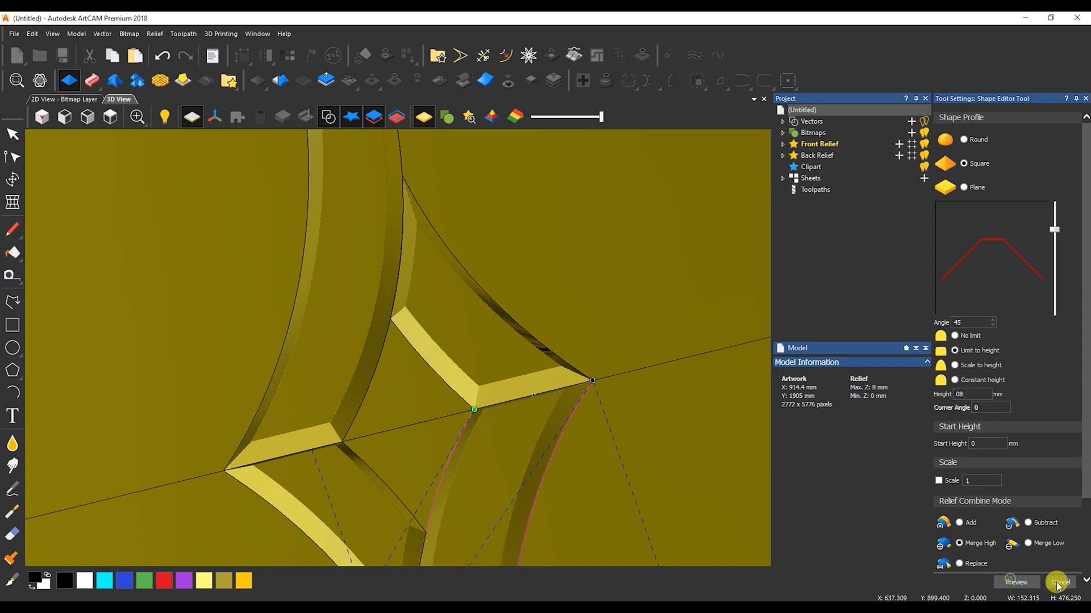
left_click(1047, 583)
scroll(462, 408, "down", 3)
left_click_drag(563, 410, 456, 280)
left_click(329, 117)
left_click_drag(560, 384, 294, 376)
Draw a closed four-sided polyline around the empty diamond in the middle of the ornament, through its four corners
left_click(64, 101)
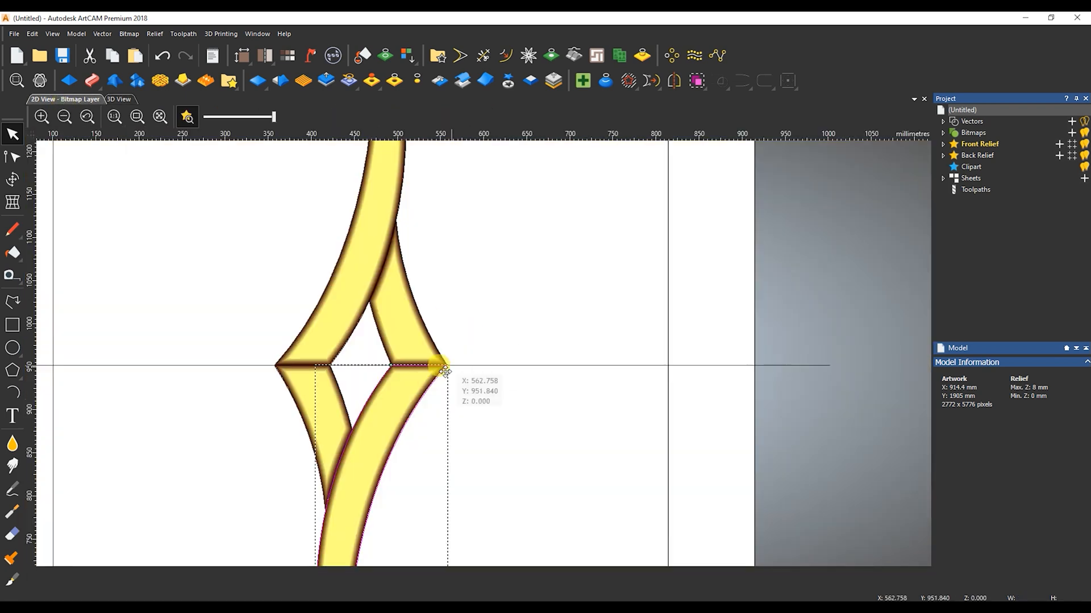
scroll(357, 396, "up", 2)
left_click(356, 396)
left_click(12, 302)
left_click(250, 274)
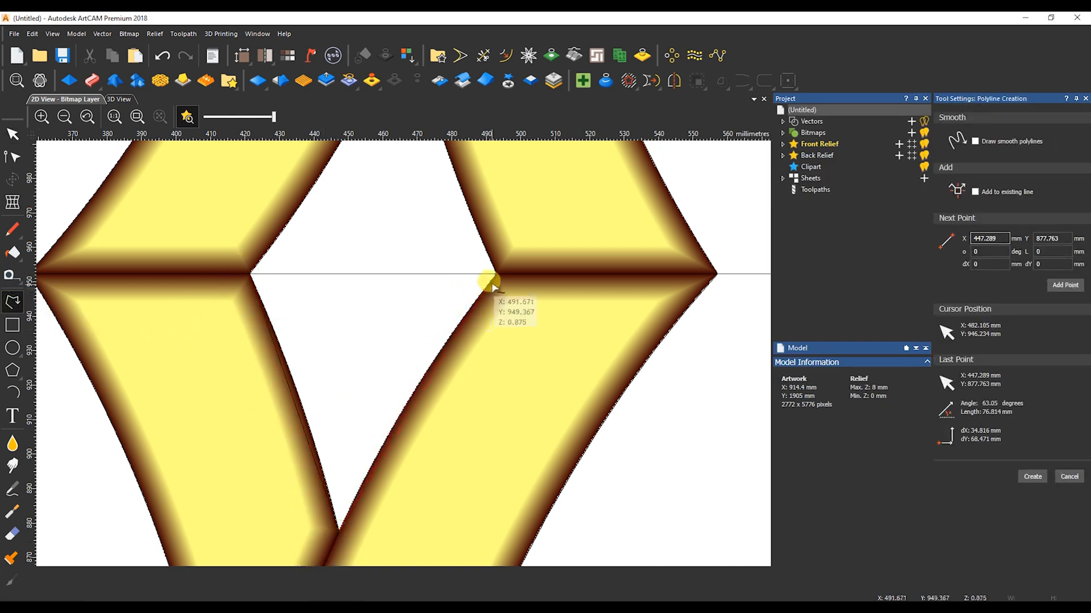
scroll(494, 274, "down", 2)
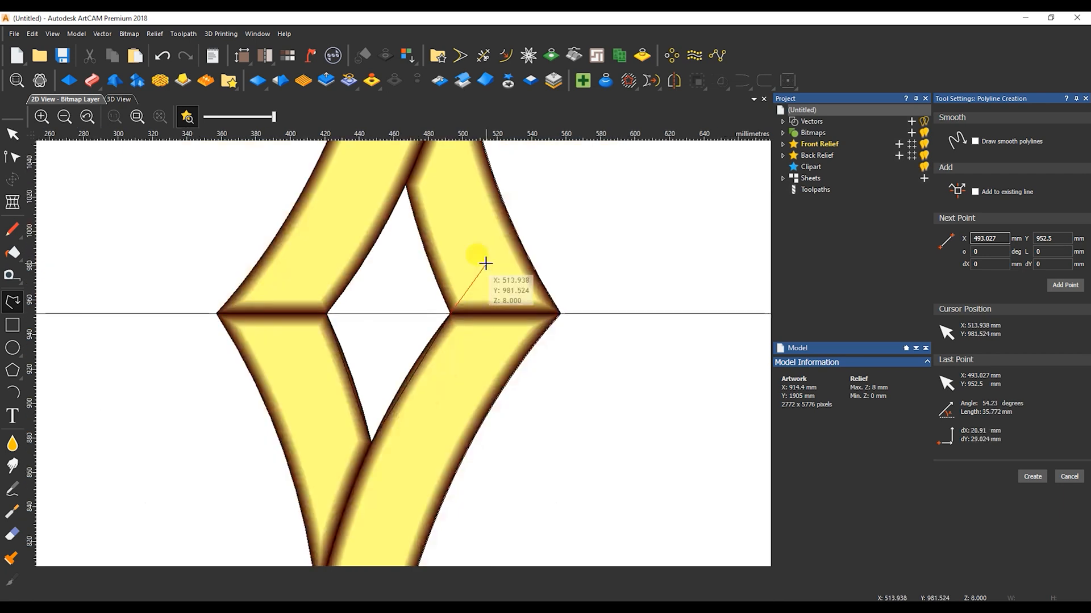
left_click(406, 187)
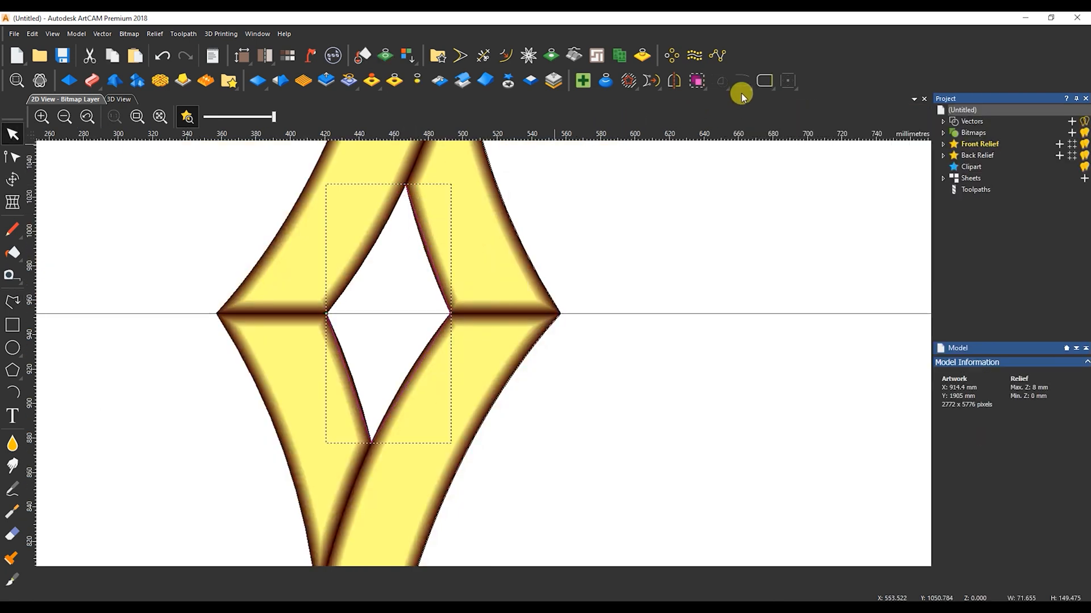
Edit the diamond's four sides at their midpoints so they follow the inner edges of the surrounding shapes
left_click(389, 267)
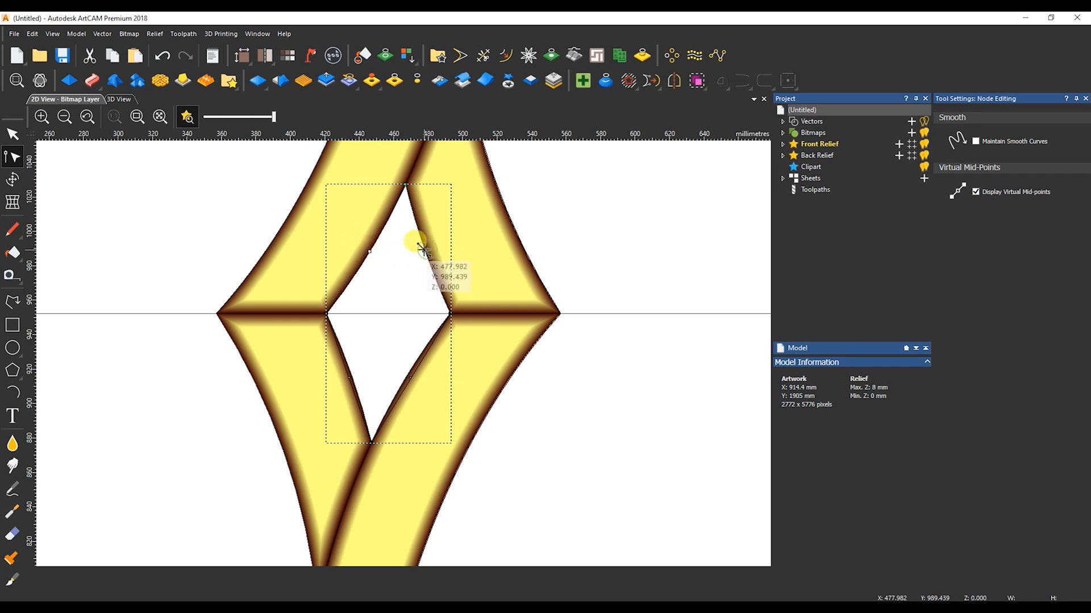
left_click(410, 377)
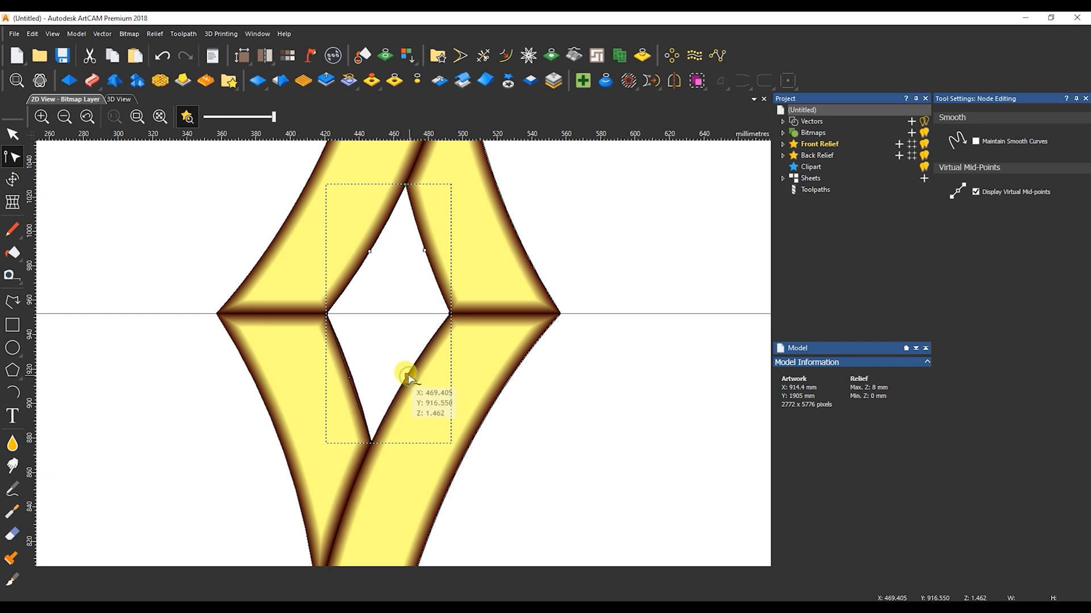
double_click(352, 377)
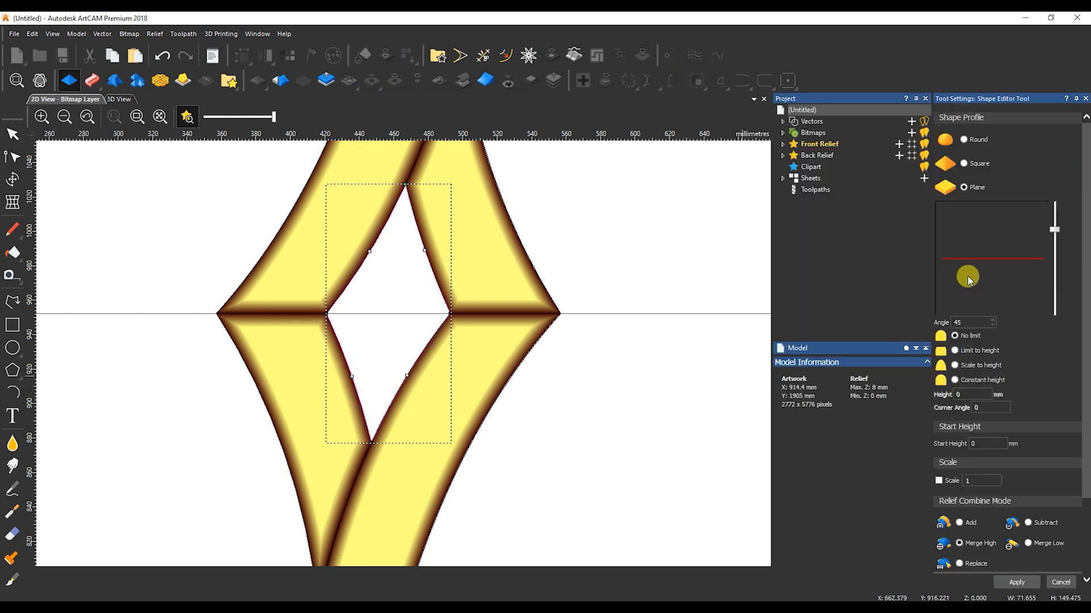
Give the central diamond a square 45° relief profile limited to 8 mm height
left_click(961, 163)
left_click(954, 351)
left_click(964, 393)
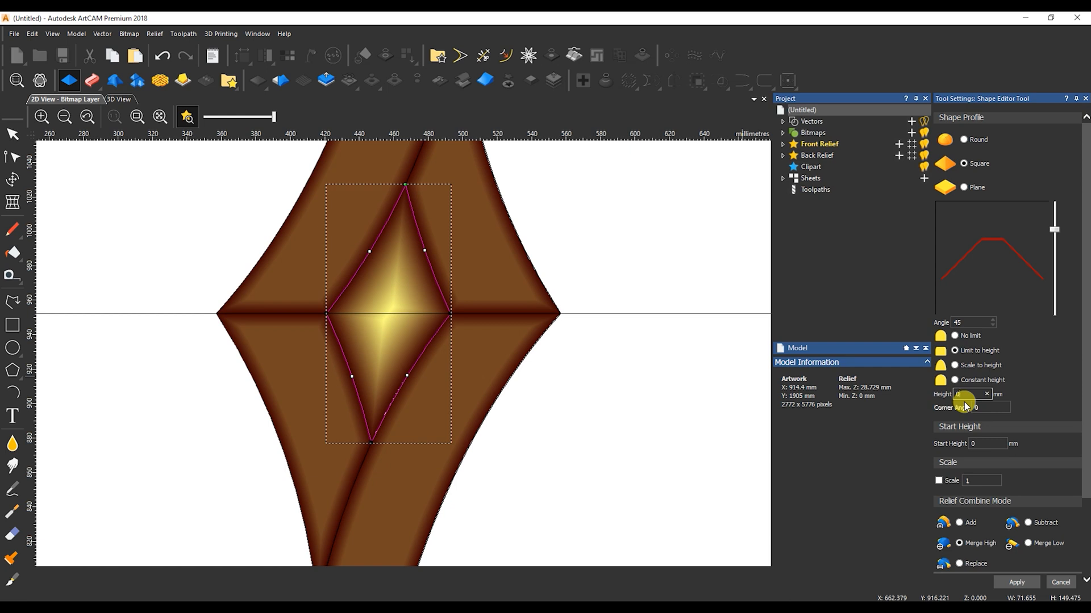
key("Return")
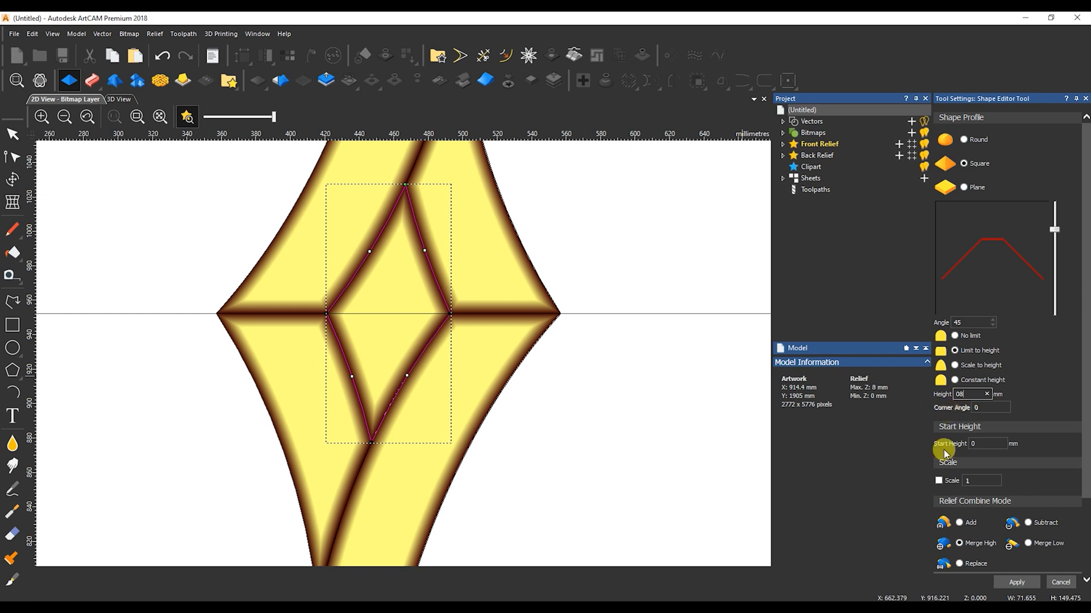
left_click(1057, 584)
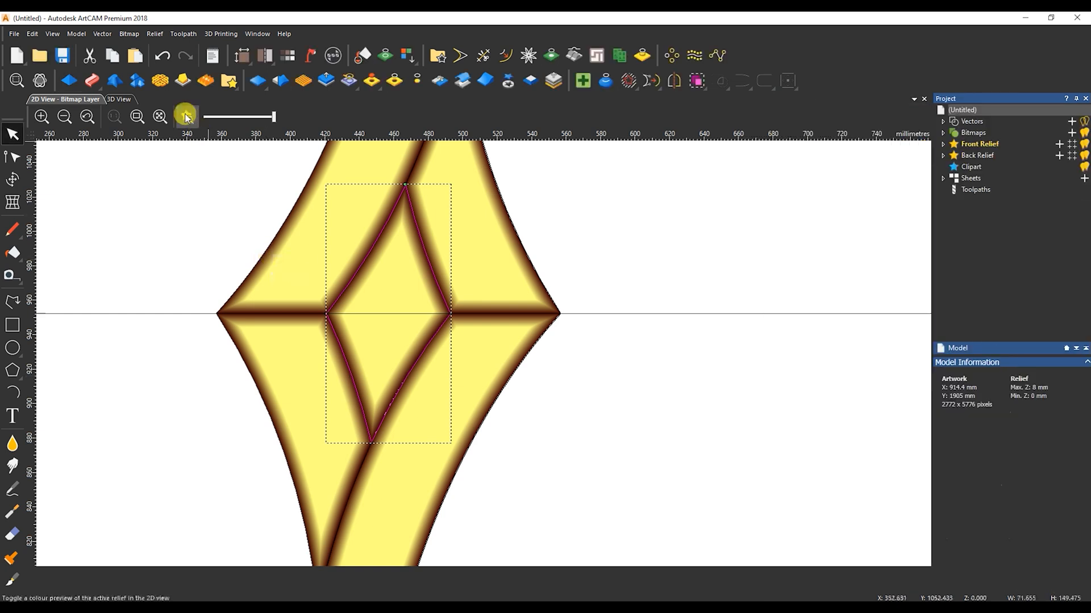
Inspect the ornament's relief in 3D, and return to the whole door in the 2D view
left_click(120, 99)
scroll(400, 347, "up", 3)
left_click_drag(431, 310, 540, 350)
scroll(541, 350, "up", 4)
left_click_drag(522, 304, 307, 323)
scroll(417, 353, "down", 4)
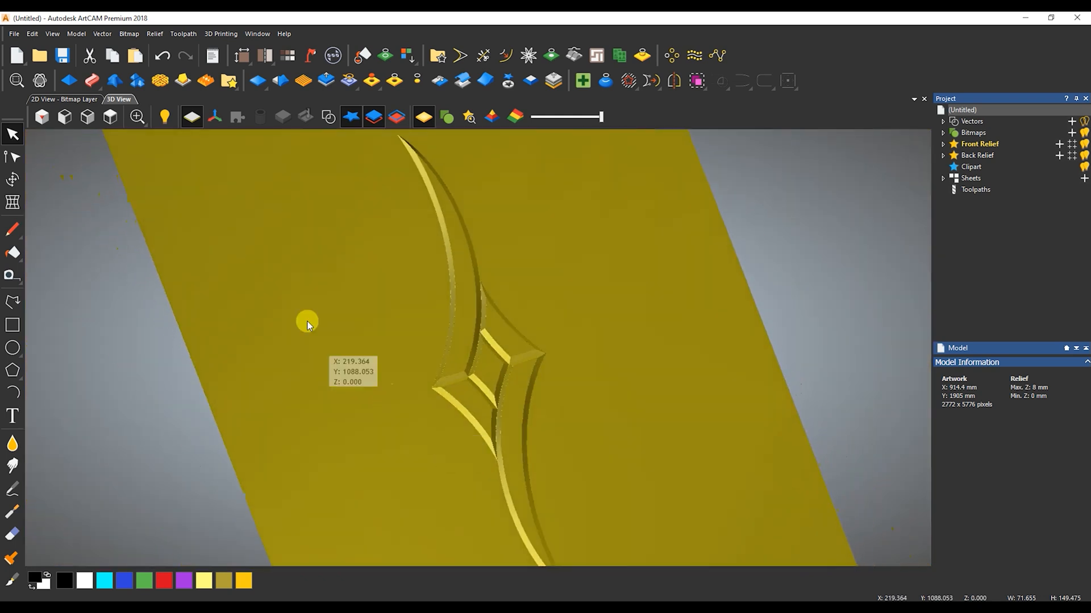
left_click(77, 103)
scroll(323, 297, "down", 4)
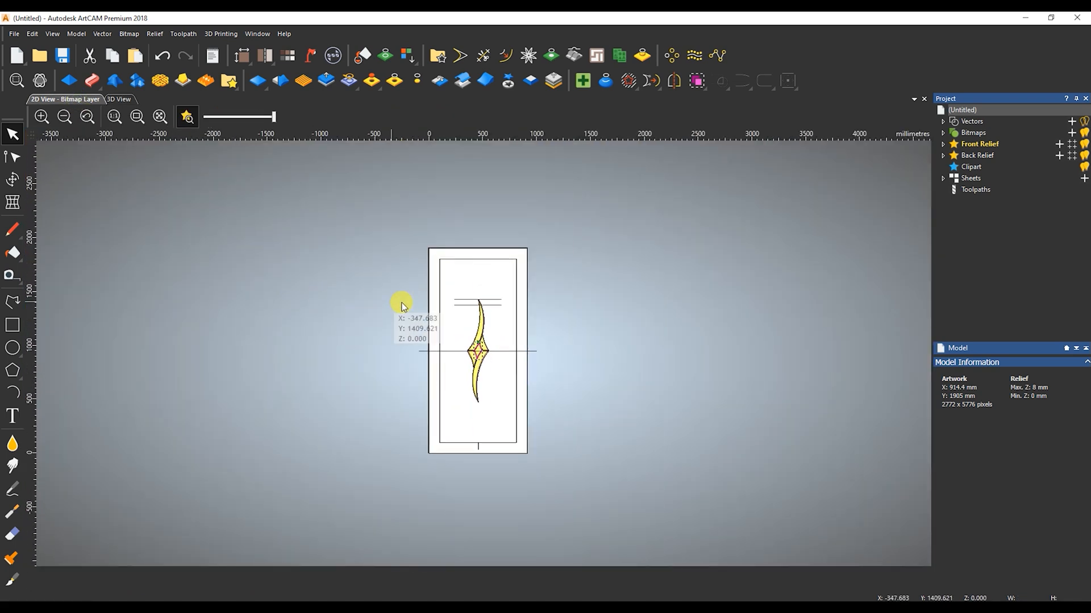
Draw a vertical line about 169 mm long above the ornament and scale its length to 100 mm
left_click(439, 266)
left_click(12, 302)
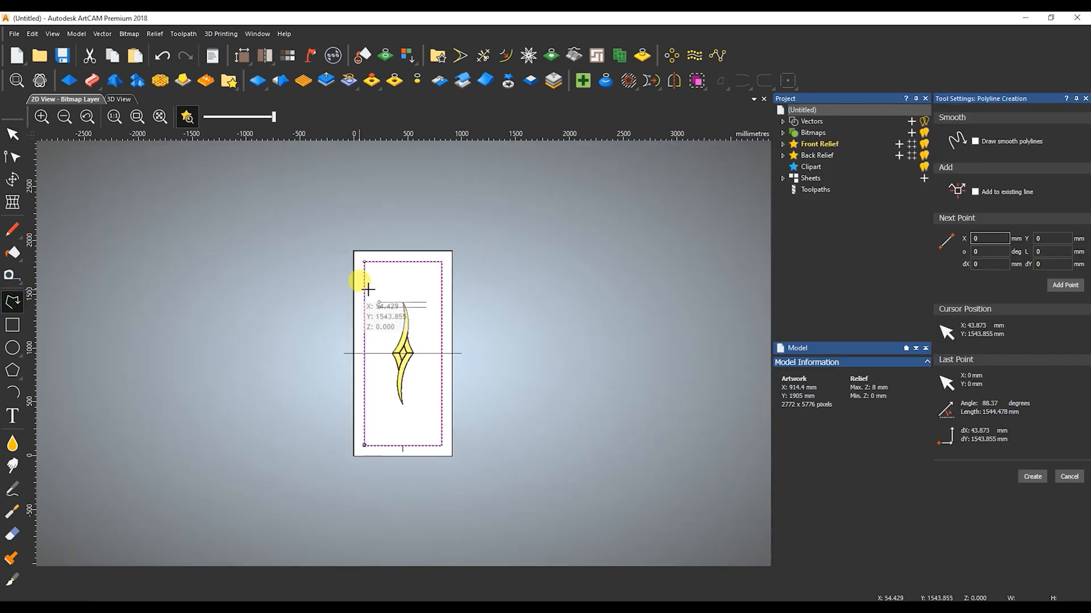
left_click(403, 271)
left_click(403, 288)
right_click(404, 288)
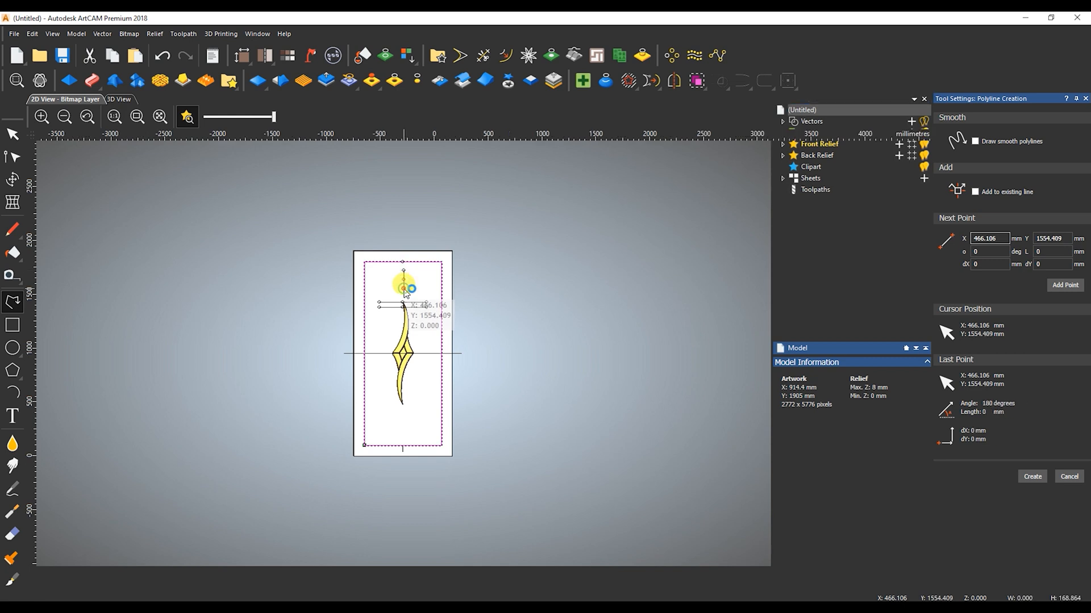
left_click(489, 293)
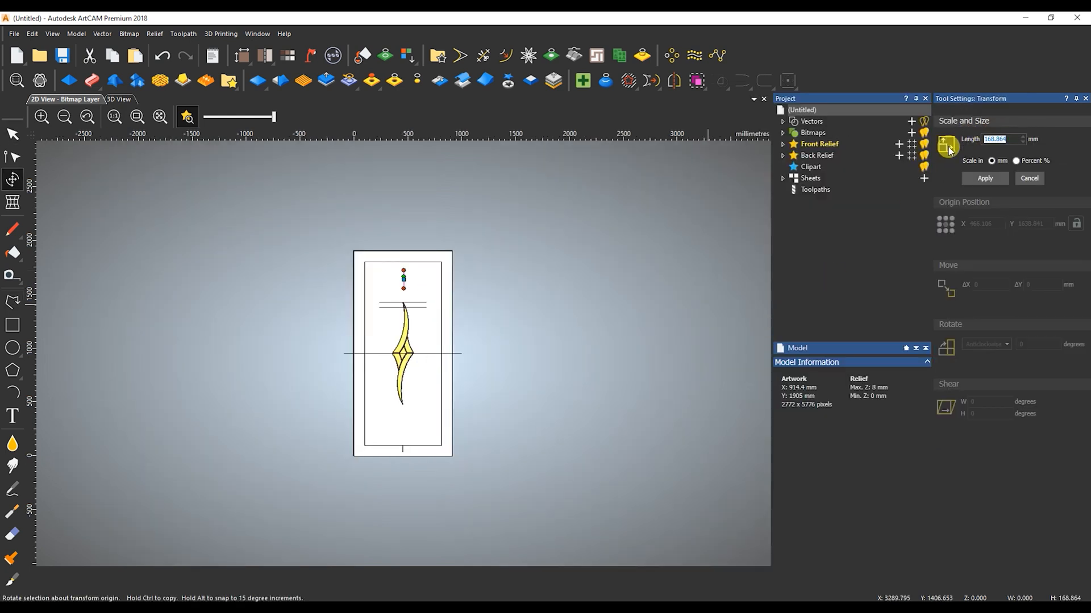
left_click(985, 179)
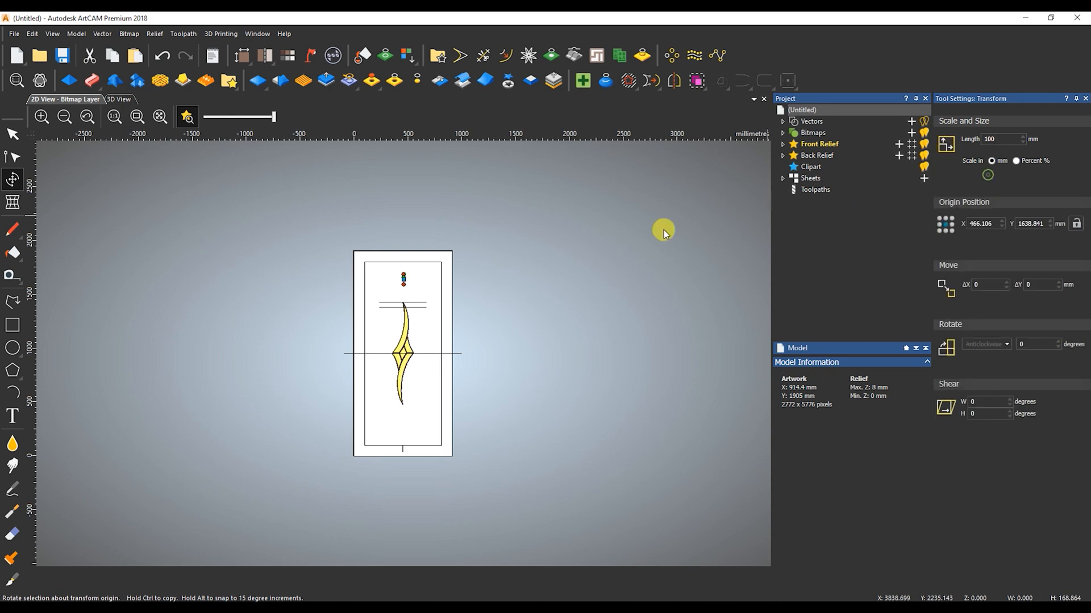
Align the short vertical line to the inner rectangle's top centre, and draw a horizontal line about 813 mm long below it
scroll(463, 275, "up", 2)
left_click(487, 255, "shift")
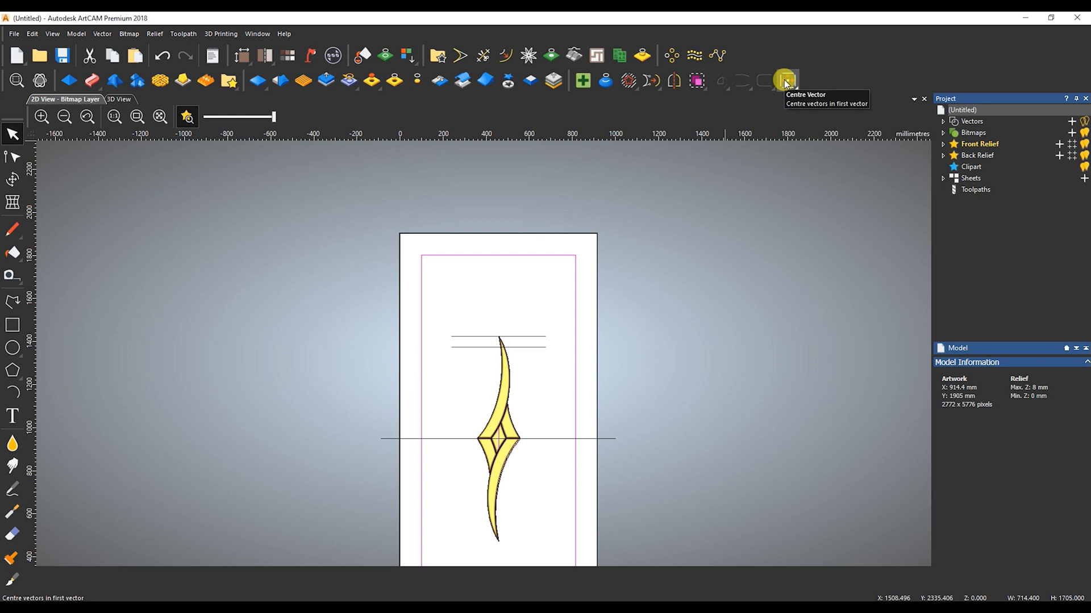
left_click(12, 302)
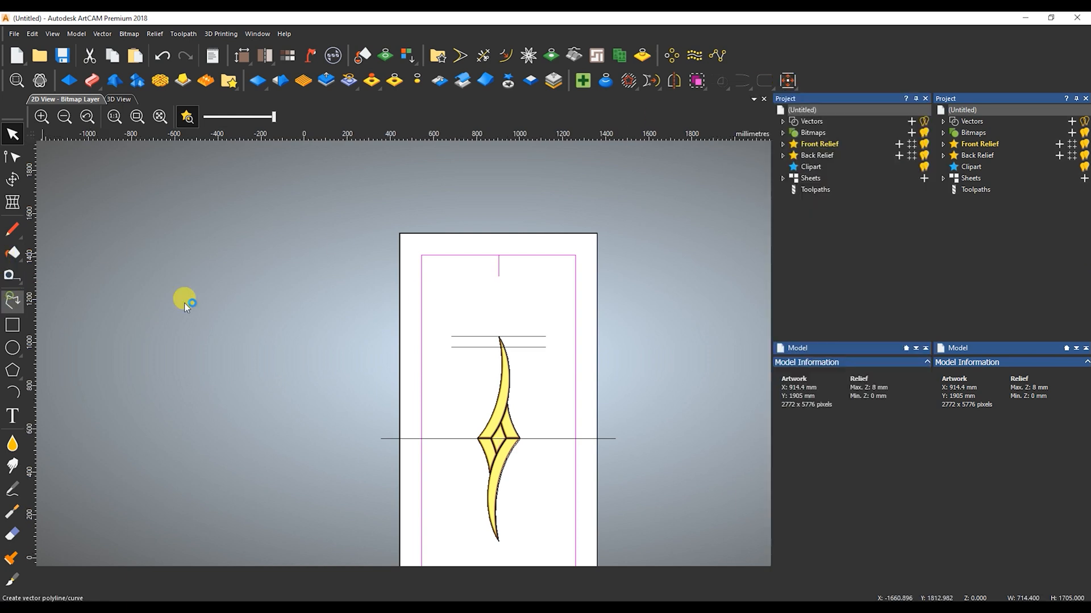
left_click(316, 209)
left_click(491, 209)
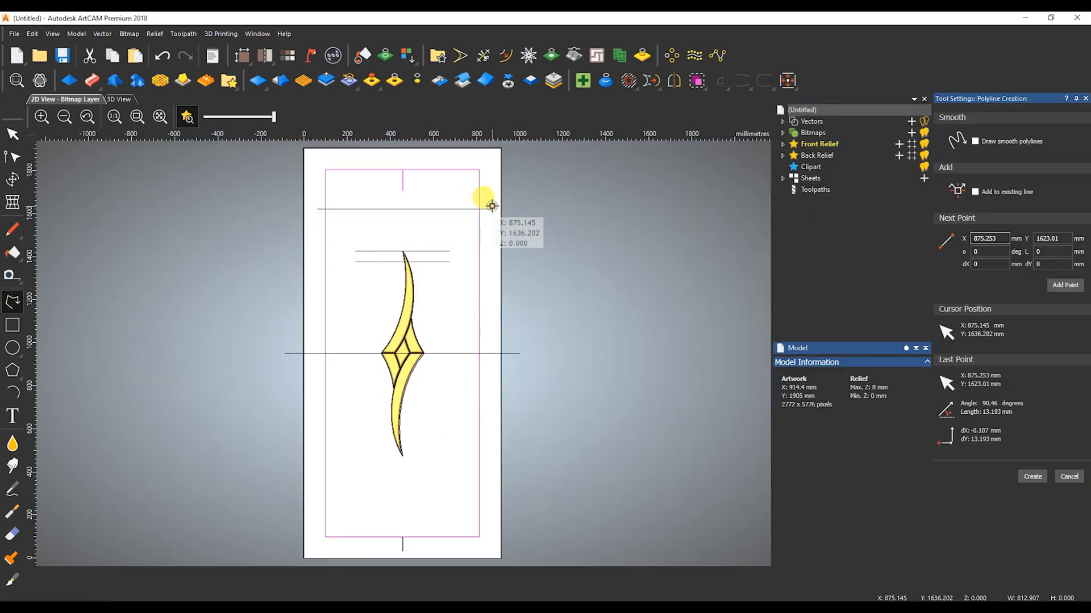
key("Escape")
Centre the new horizontal line on the short vertical line and align it with that line's lower end
left_click(483, 182, "shift")
left_click(788, 80)
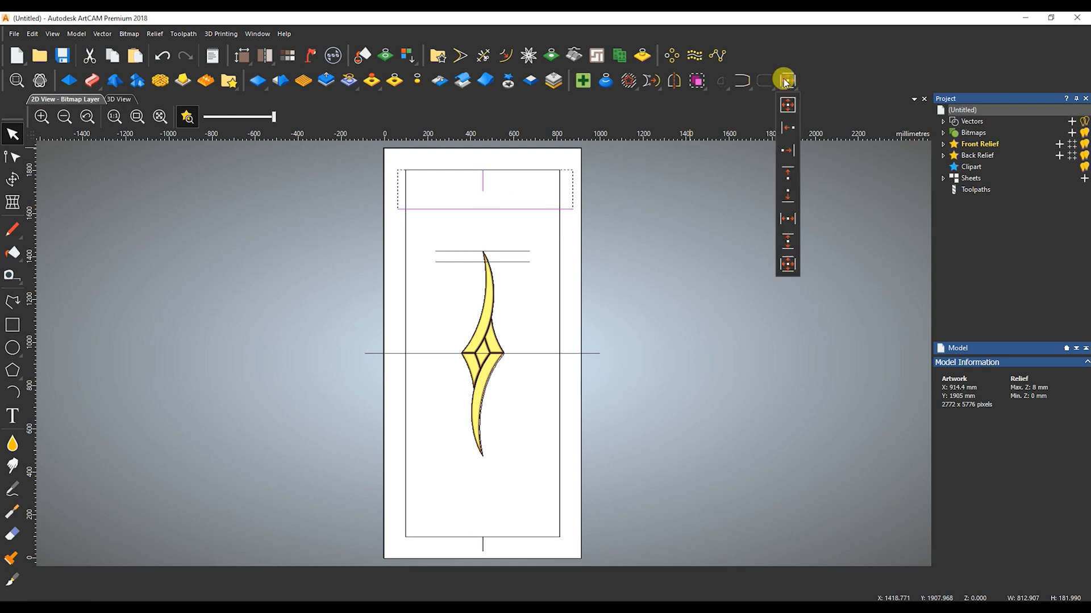
left_click(781, 262)
left_click(788, 80)
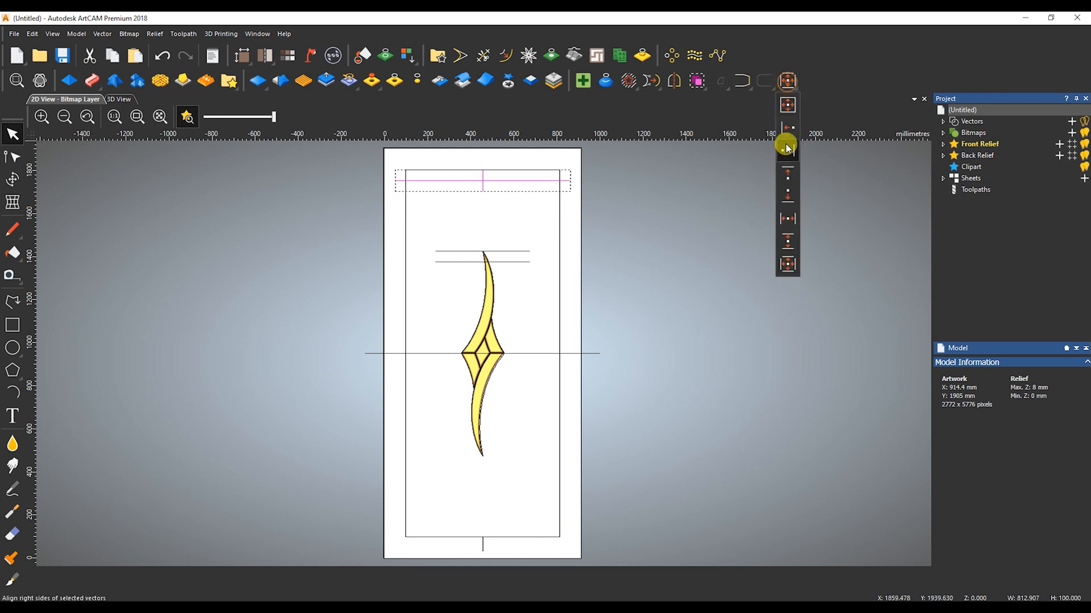
left_click(788, 185)
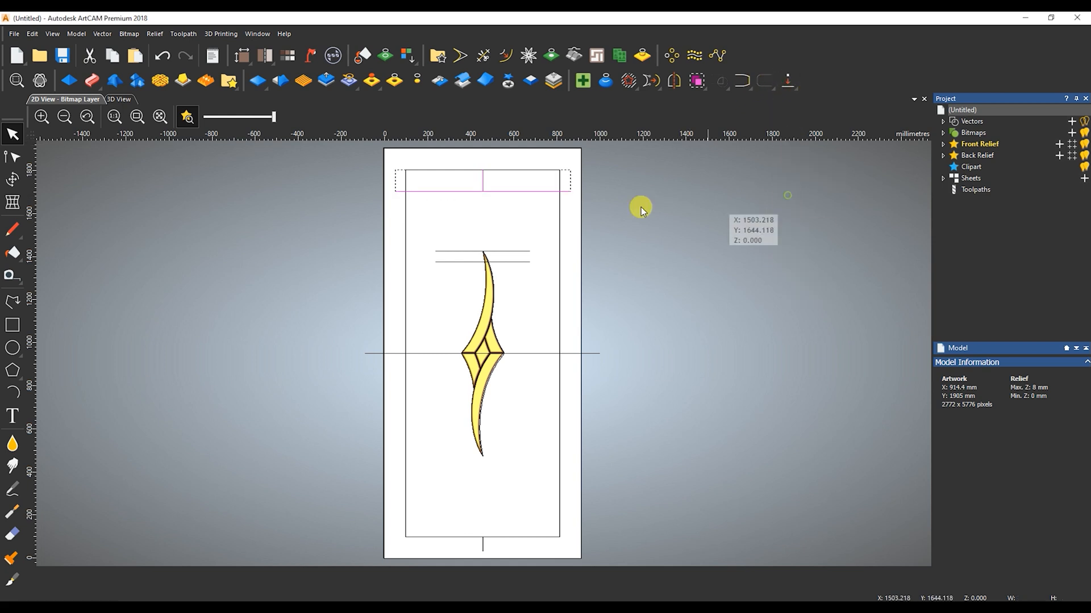
Trim both ends of the horizontal line that extend beyond the inner rectangle's sides
left_click(483, 55)
left_click(318, 190)
key("Escape")
Reshape the trimmed line into a smooth arch whose middle node meets the centre of the inner rectangle's top edge
left_click(455, 191)
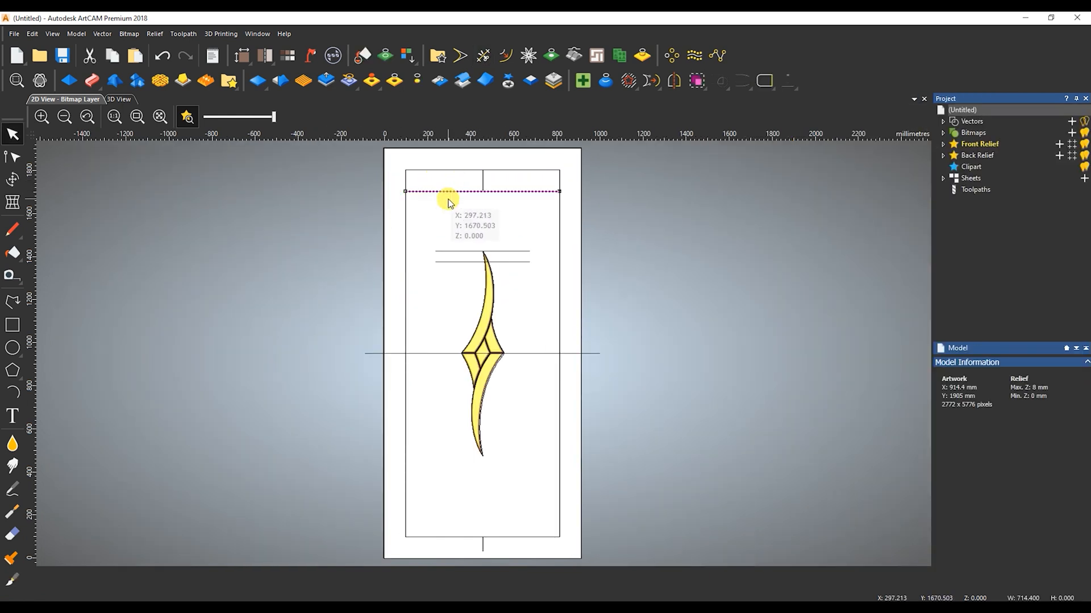
key("n")
left_click_drag(404, 192, 362, 190)
key("s")
left_click_drag(439, 184, 459, 190, "shift")
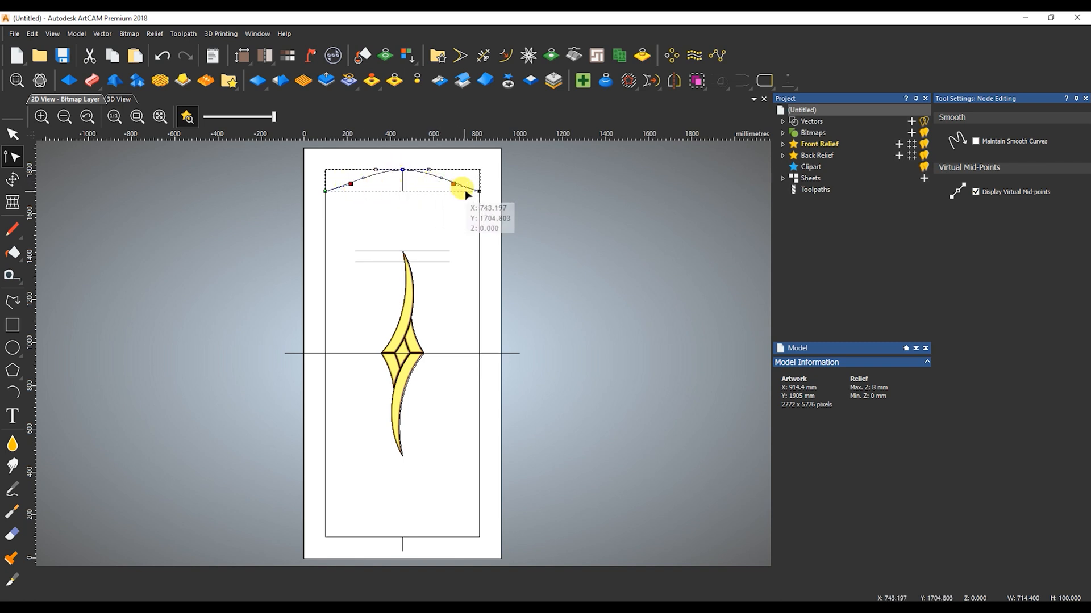
Align the arch's two lower curve handles horizontally with its end node so both ends run level
right_click(479, 192)
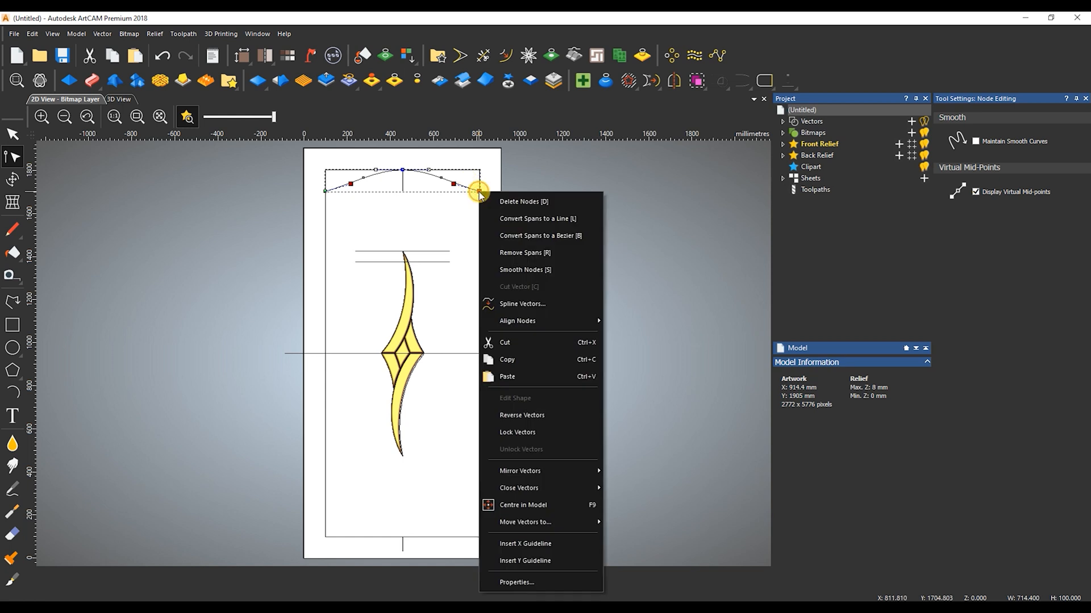
mouse_move(553, 320)
left_click(628, 326)
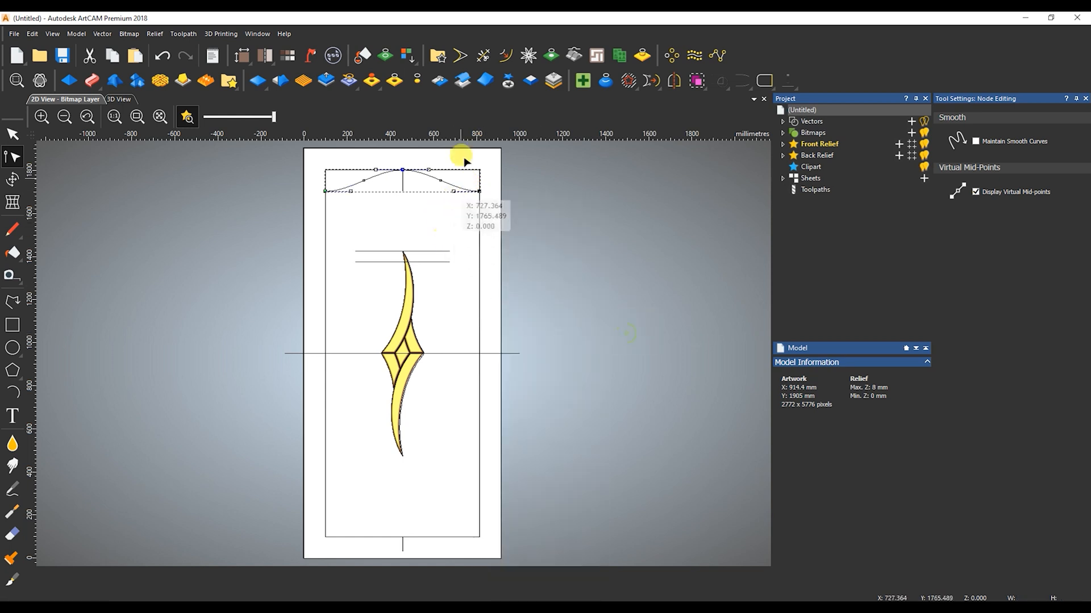
Trim the inner rectangle's edges above the arch, and join the arch and remaining rectangle into one closed outline
left_click(483, 56)
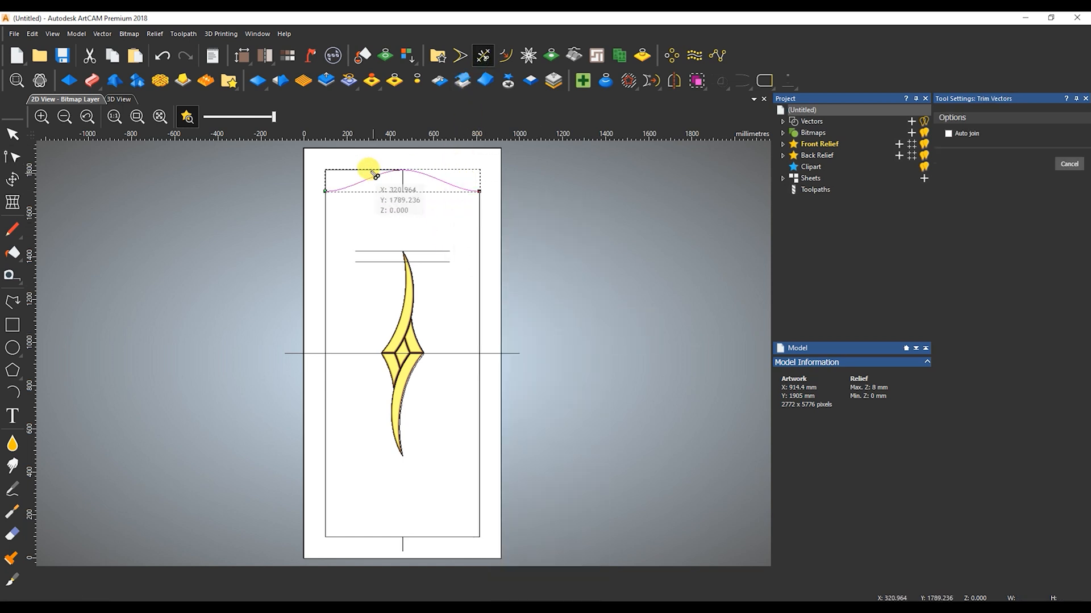
key("Escape")
left_click(560, 201, "shift")
left_click(739, 84)
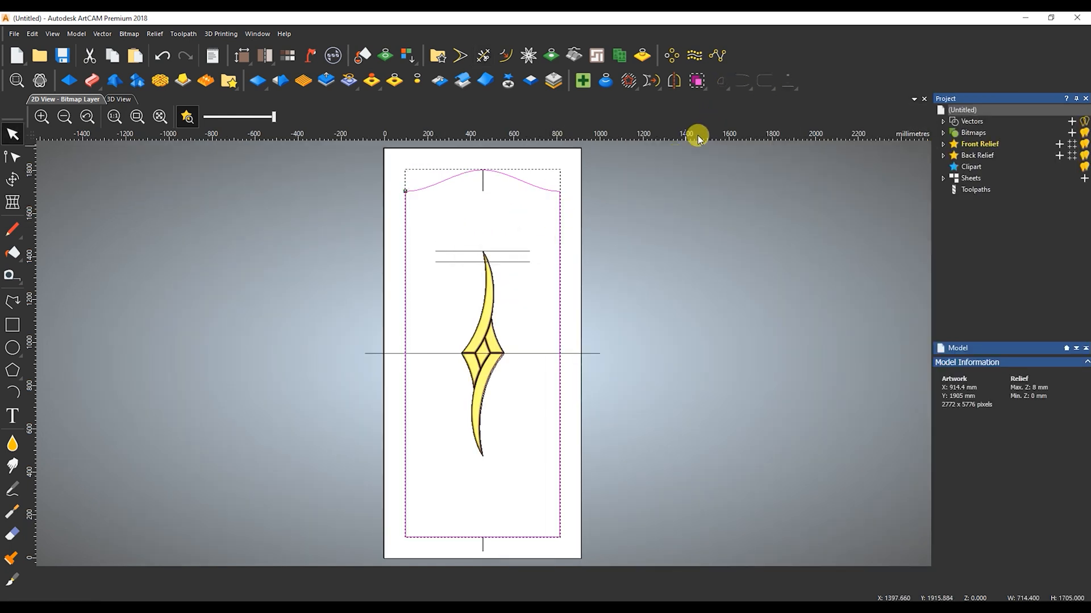
Offset the closed arched frame outline inwards by 40 mm with sharp corners, keeping the original outline
key("o")
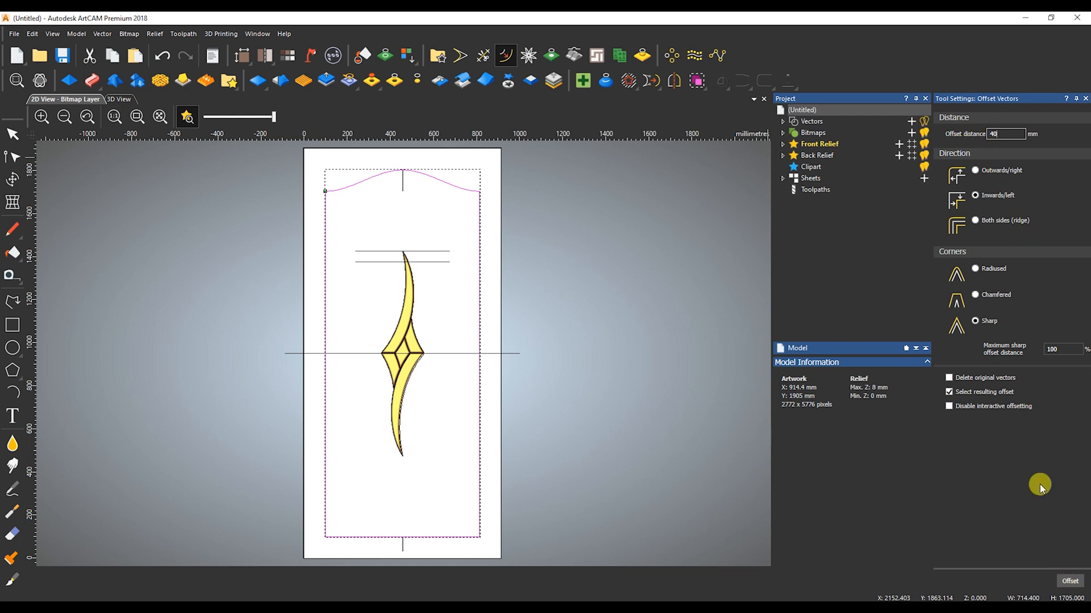
left_click(1070, 582)
key("Escape")
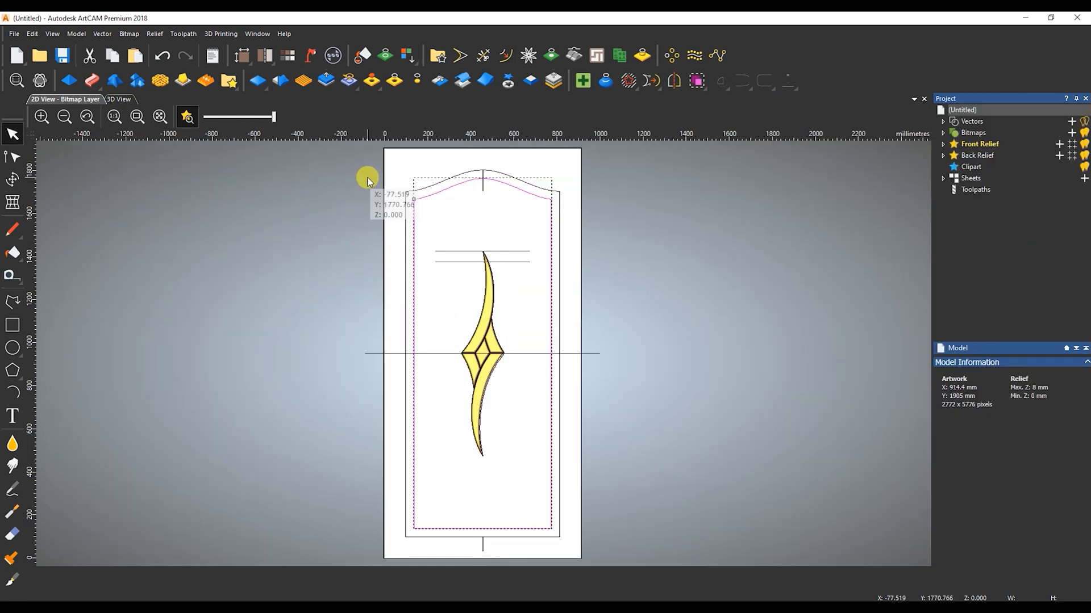
Give the band between the two arched outlines a round relief profile with a 70° angle, limited to 8 mm height
left_click(405, 196, "shift")
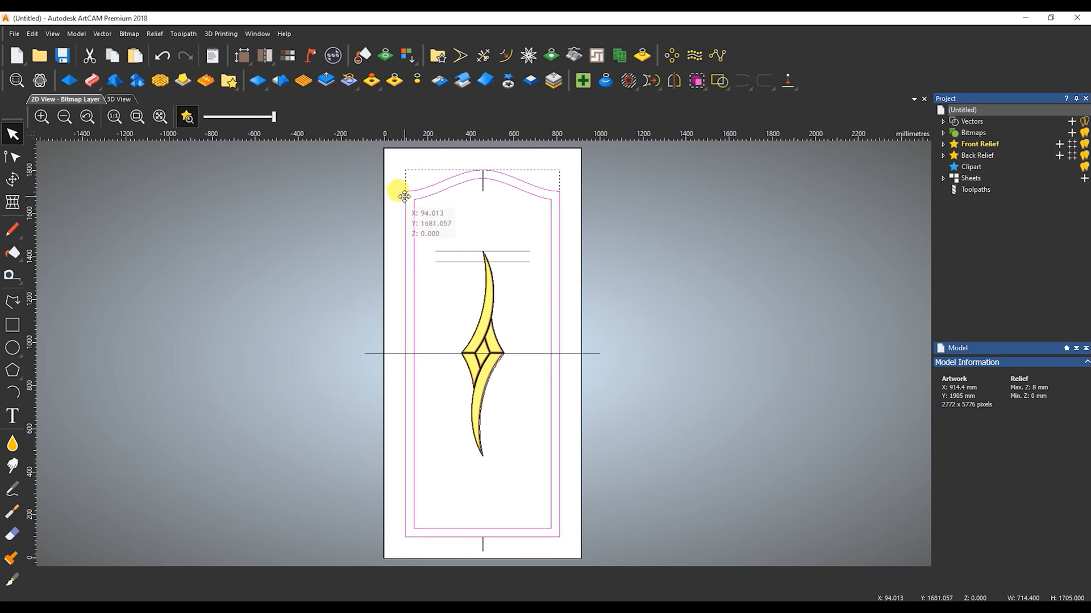
key("F12")
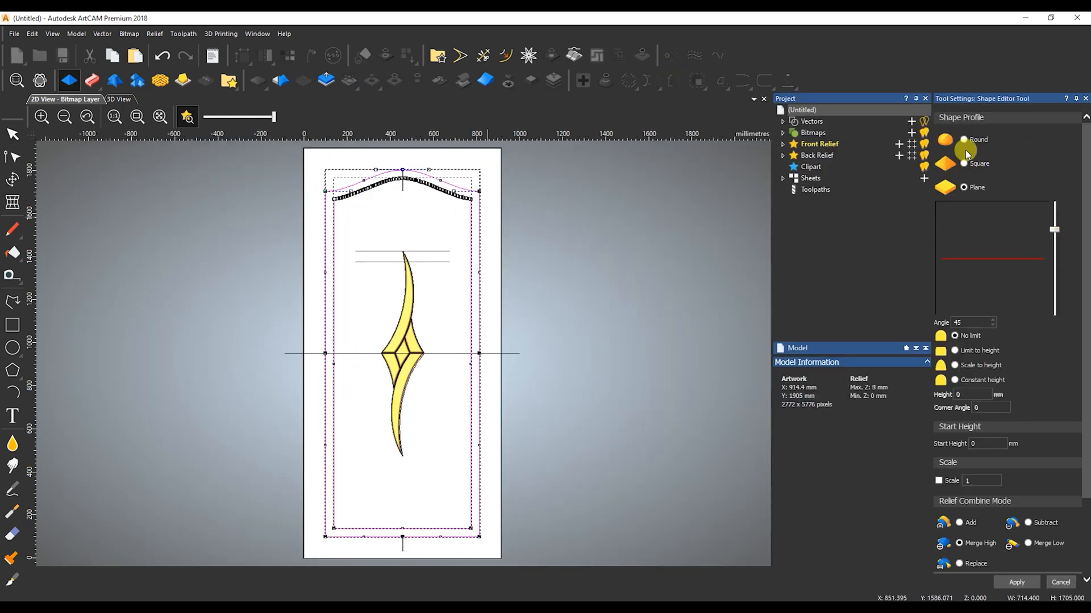
left_click(964, 140)
left_click(956, 351)
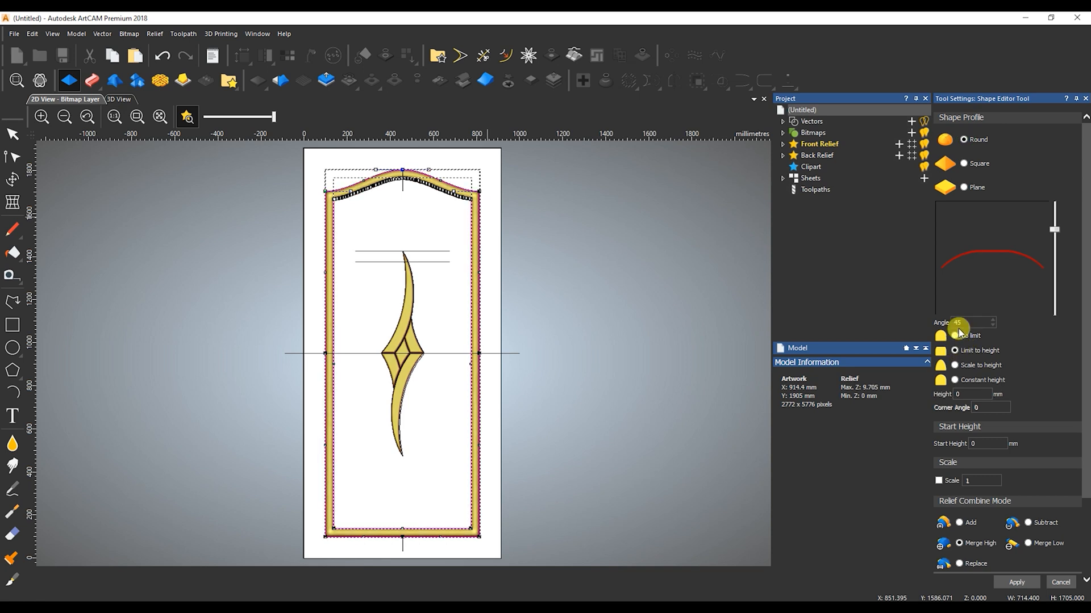
type("70")
key("Return")
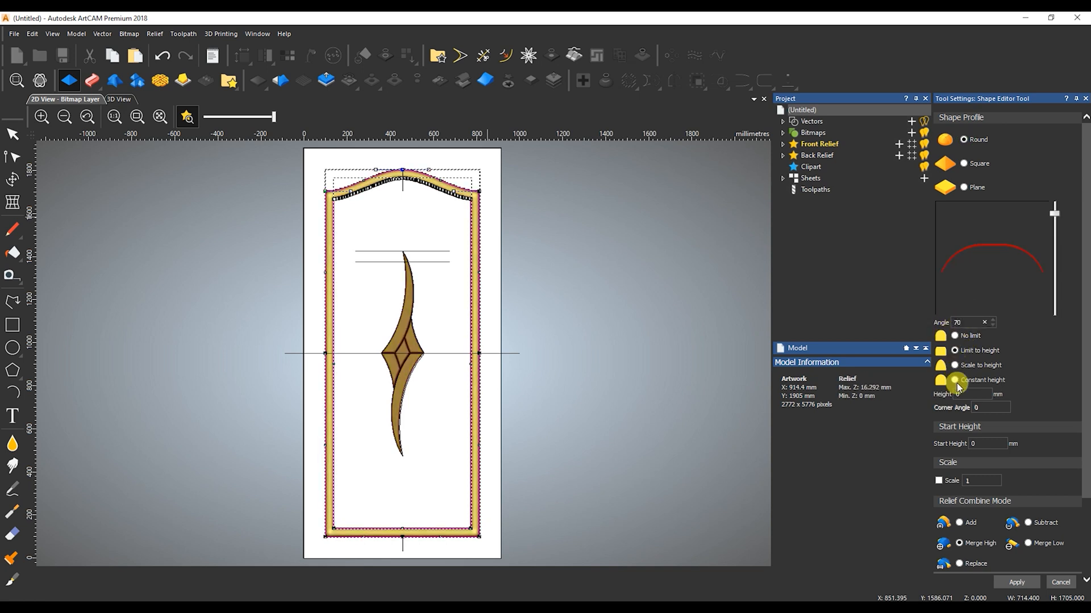
type("8")
key("Return")
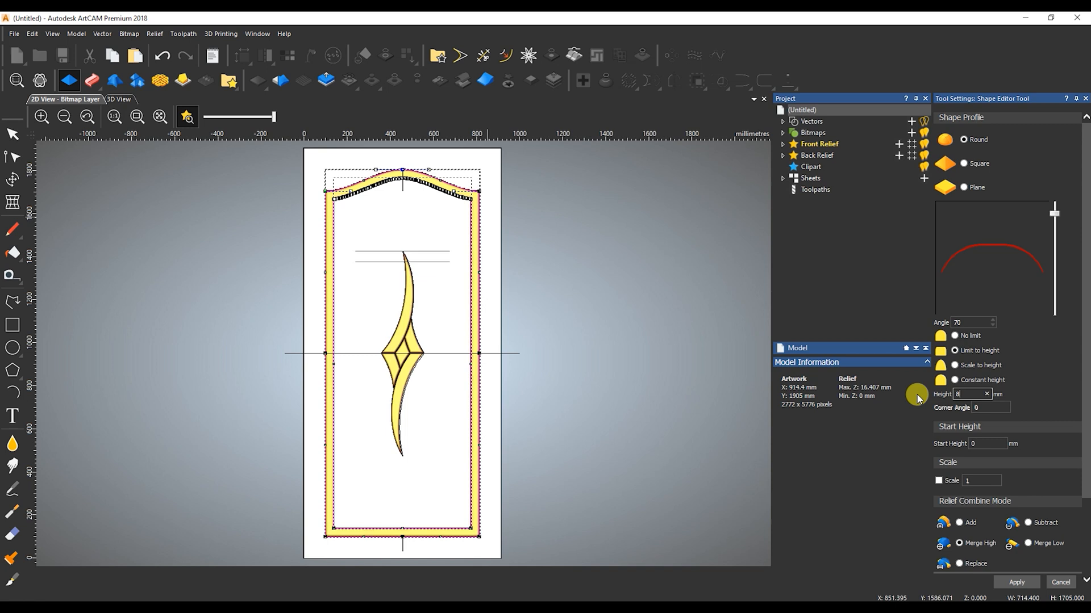
Examine the rounded frame's corners and the centre ornament in 3D, view the whole door from above, and close the shape editor
left_click(123, 104)
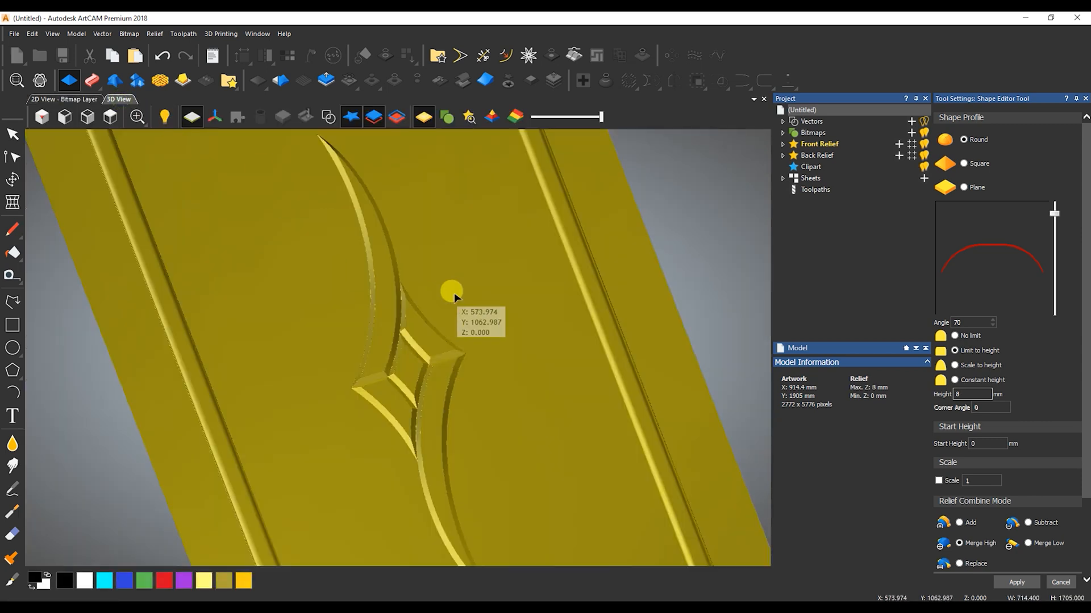
scroll(454, 298, "down", 4)
scroll(298, 298, "up", 6)
scroll(278, 266, "down", 2)
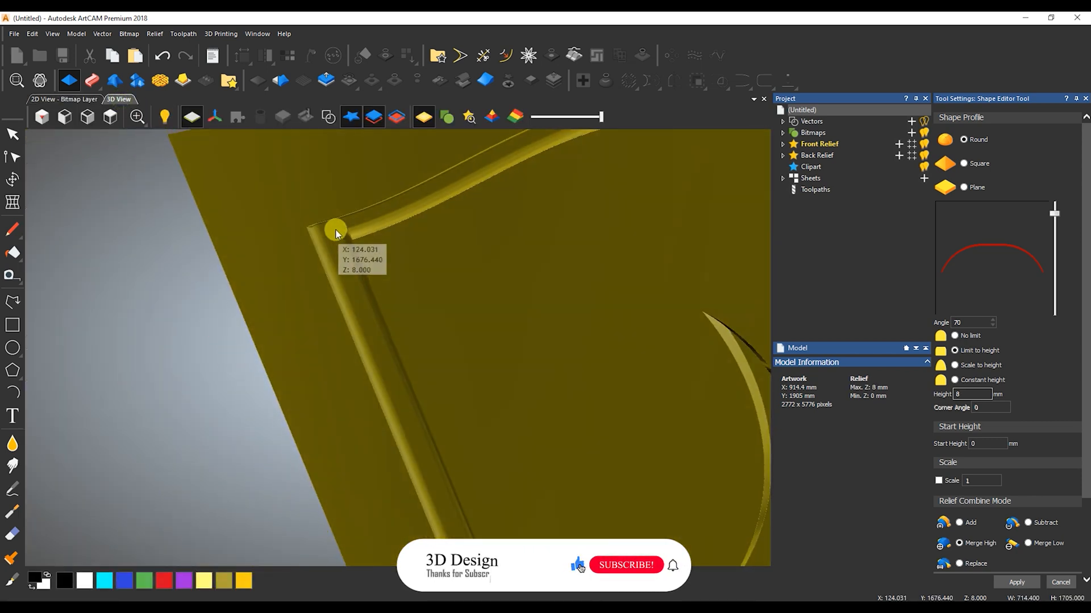
scroll(277, 273, "up", 4)
scroll(274, 271, "down", 2)
left_click_drag(306, 267, 483, 374)
scroll(309, 288, "down", 3)
scroll(315, 295, "up", 2)
mouse_move(323, 304)
left_mouse_down()
mouse_move(389, 438)
mouse_move(557, 402)
mouse_move(540, 318)
mouse_move(463, 377)
mouse_move(352, 424)
mouse_move(275, 360)
mouse_move(278, 295)
mouse_move(292, 353)
mouse_move(477, 419)
mouse_move(529, 358)
mouse_move(502, 326)
mouse_move(435, 312)
mouse_move(560, 312)
mouse_move(519, 454)
mouse_move(463, 419)
mouse_move(475, 466)
mouse_move(418, 389)
mouse_move(514, 434)
mouse_move(415, 384)
left_mouse_up()
scroll(441, 487, "down", 5)
scroll(443, 490, "up", 10)
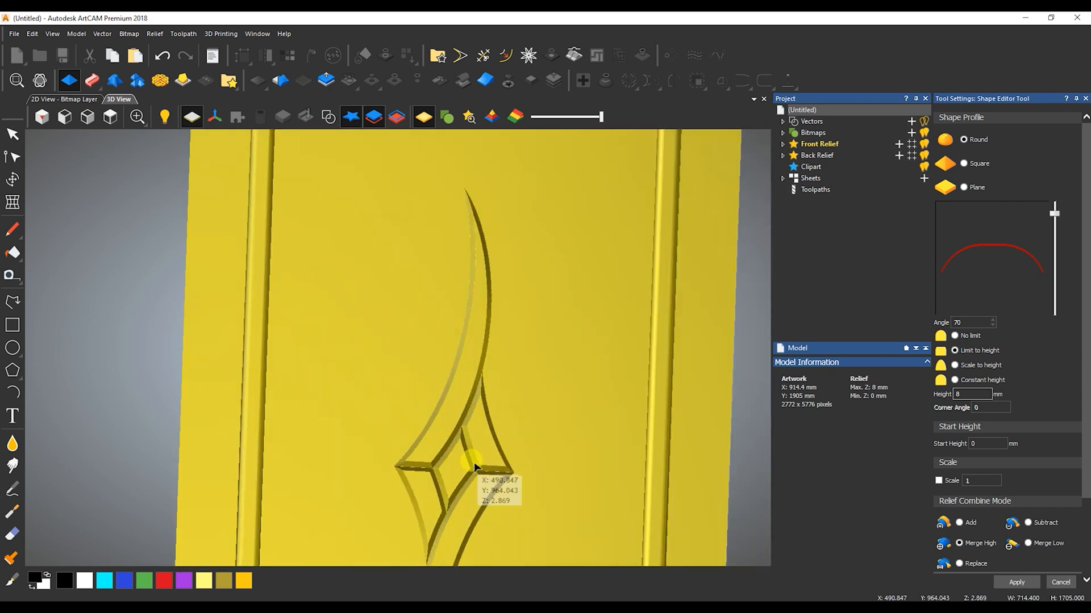
left_click_drag(475, 455, 431, 438)
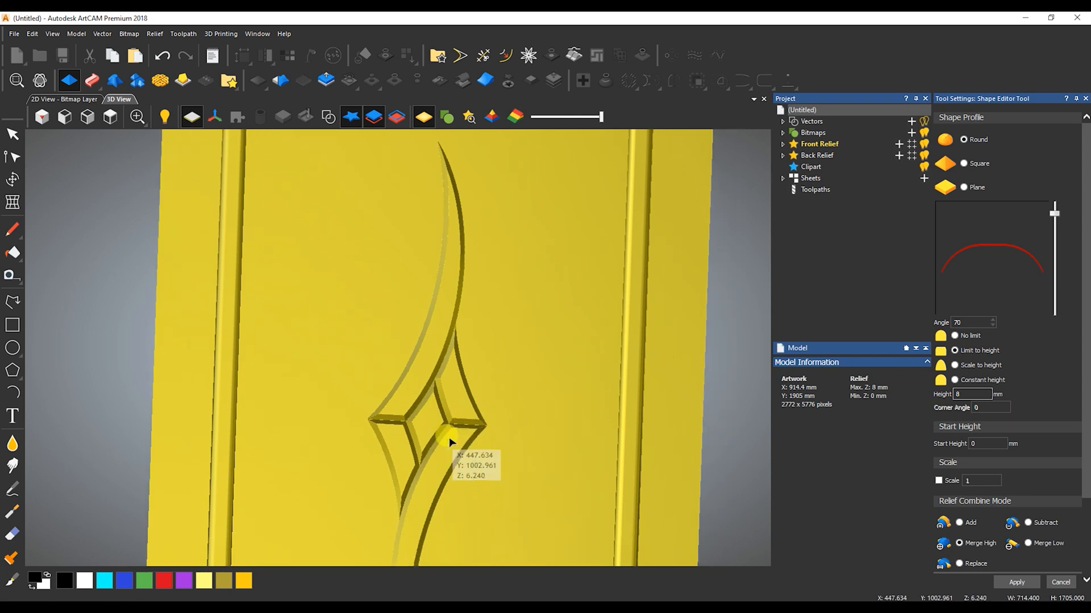
left_click_drag(474, 470, 453, 454)
scroll(452, 454, "down", 5)
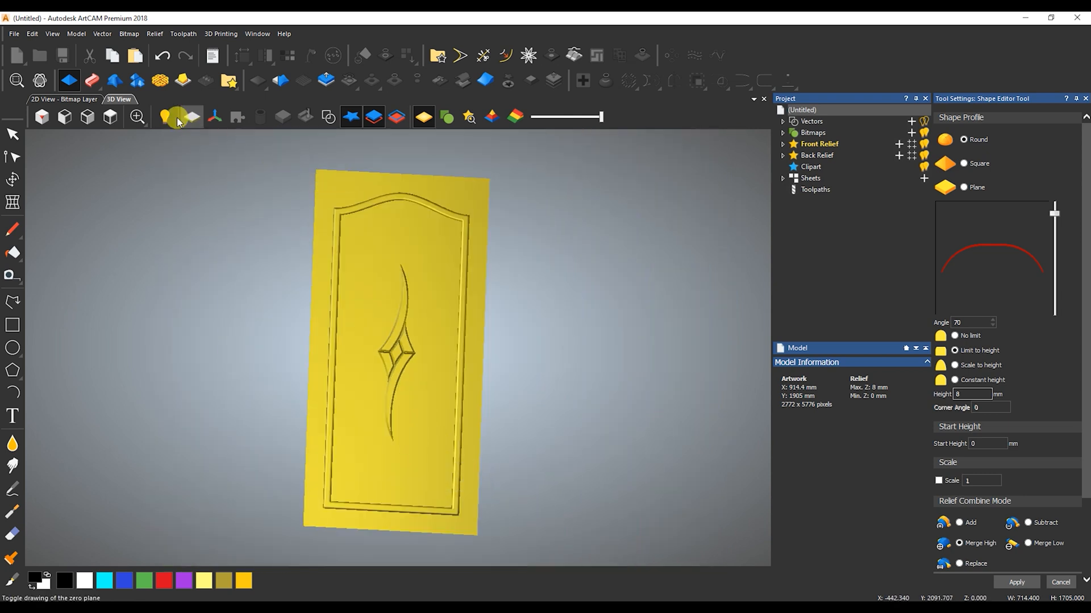
left_click(112, 118)
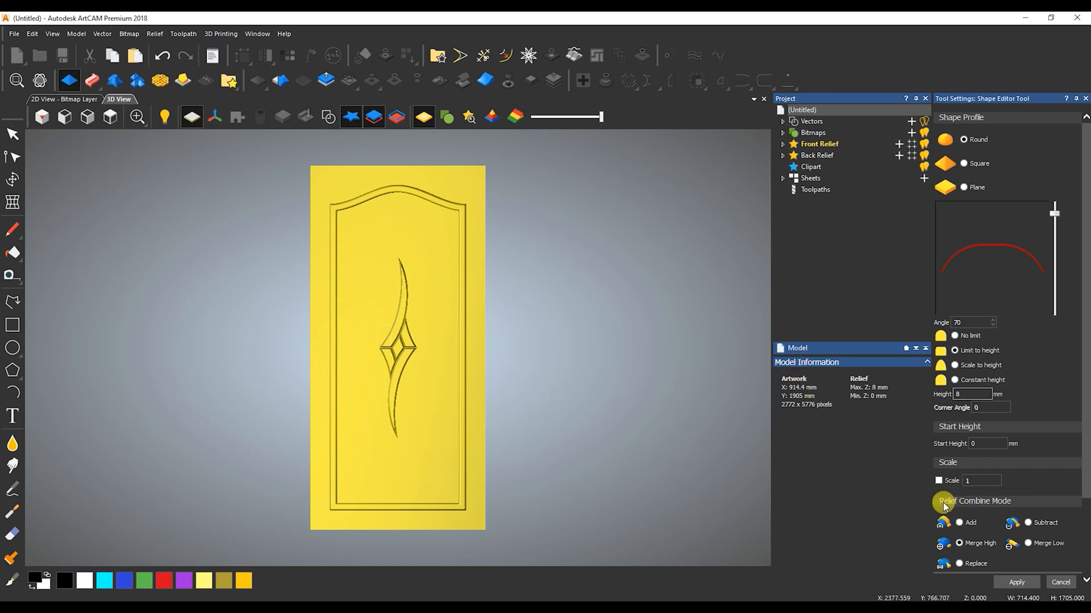
left_click(1059, 584)
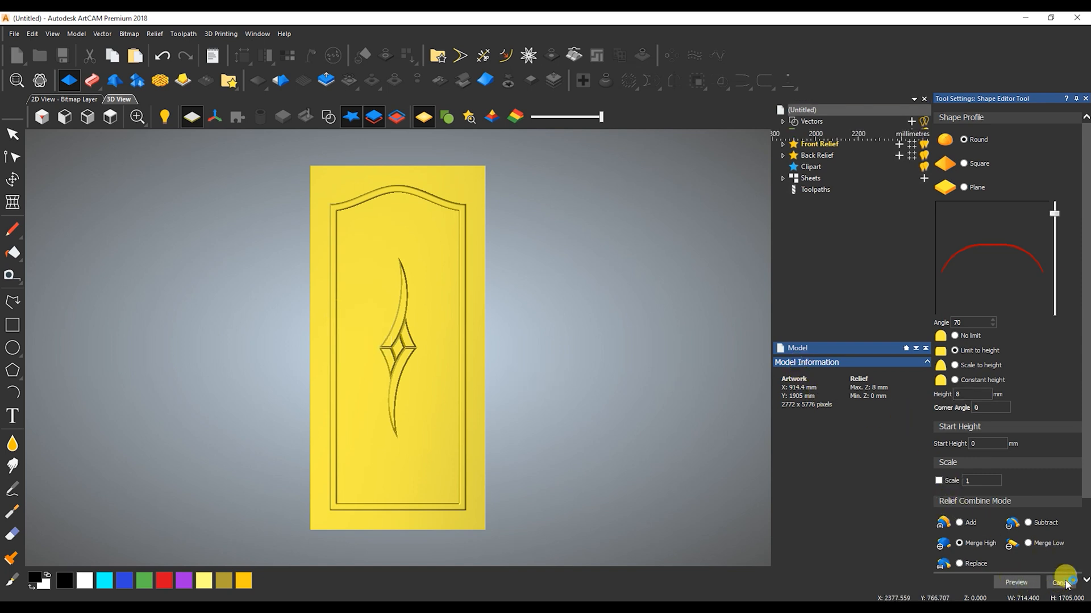
Inspect the finished door panel's frame and ornament in 3D, close up and from an oblique angle
scroll(459, 286, "up", 3)
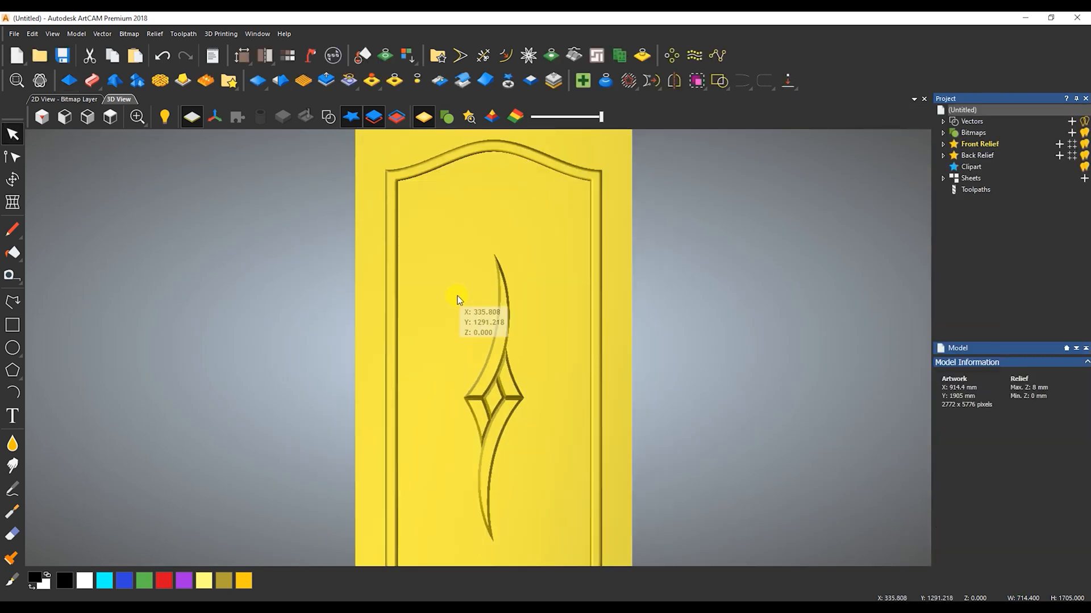
scroll(499, 411, "up", 4)
left_click_drag(500, 411, 550, 247)
scroll(435, 379, "down", 5)
left_click_drag(435, 380, 540, 453)
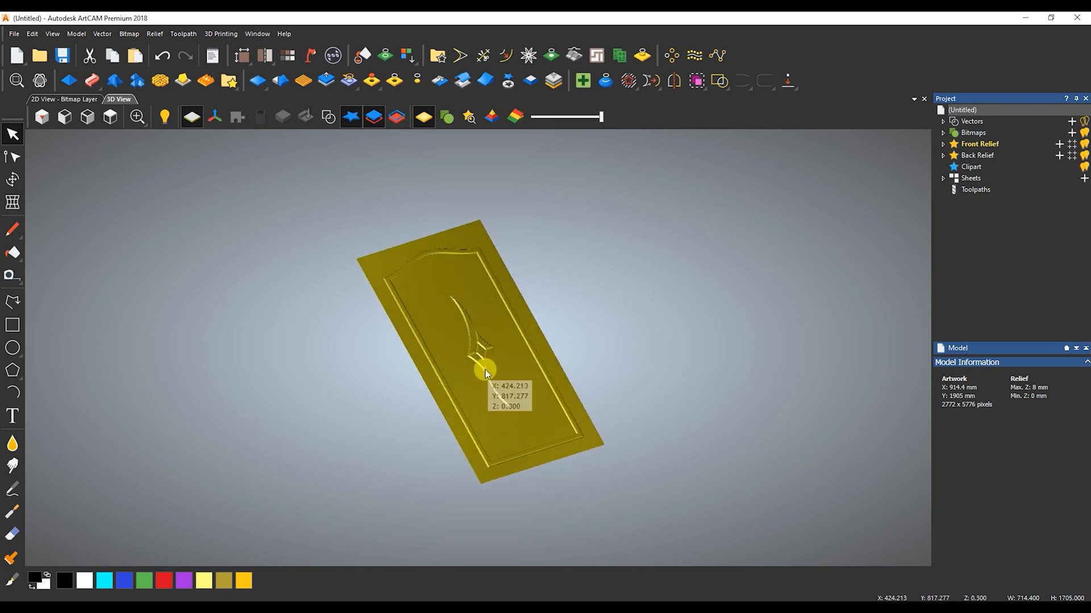
scroll(486, 367, "up", 3)
mouse_move(487, 367)
left_mouse_down()
mouse_move(466, 332)
mouse_move(475, 352)
left_mouse_up()
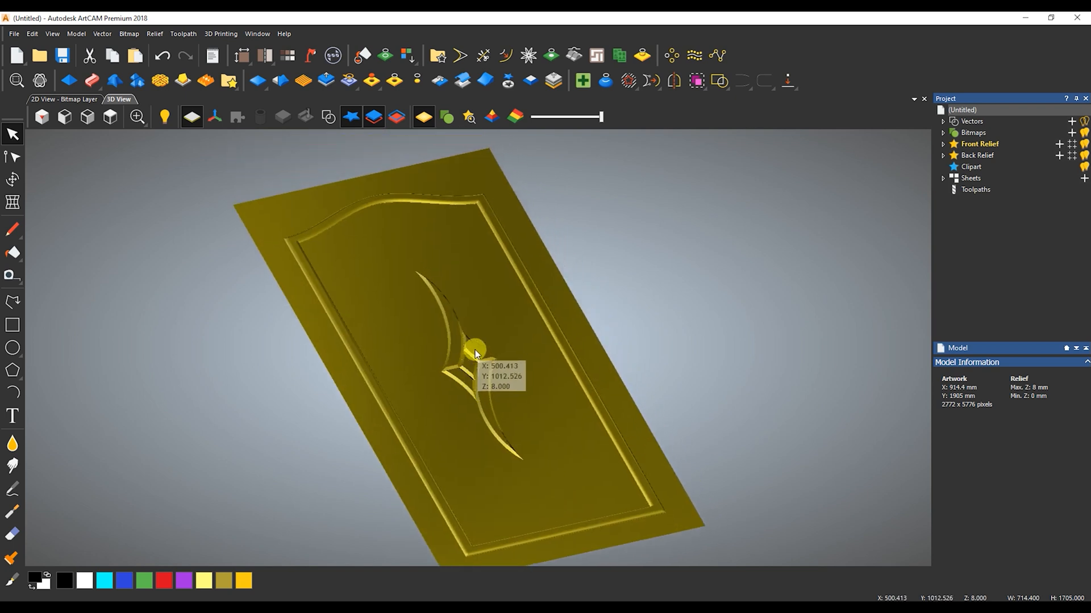